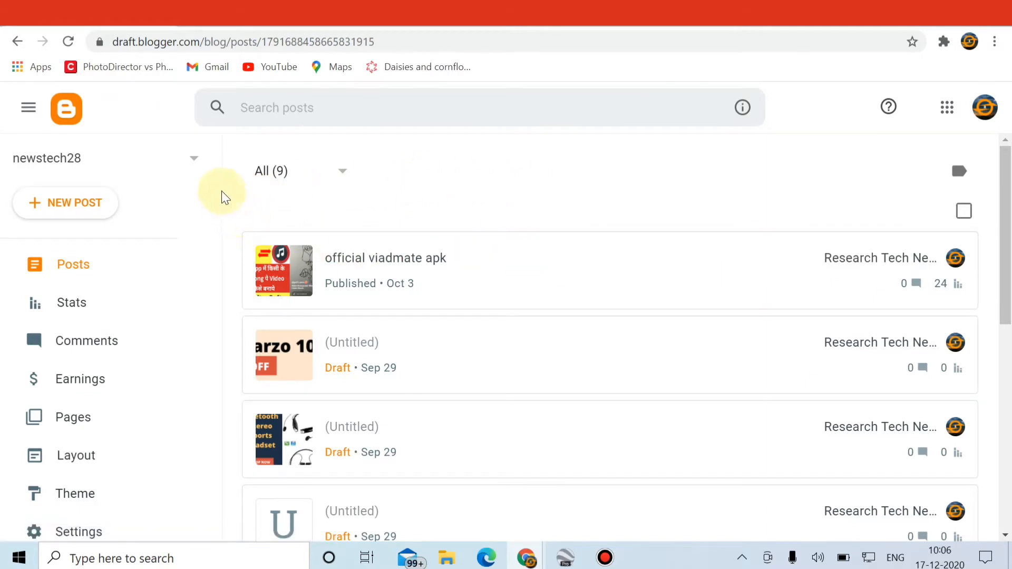
View the live newstech28 blog and copy its web address
drag(219, 184, 214, 385)
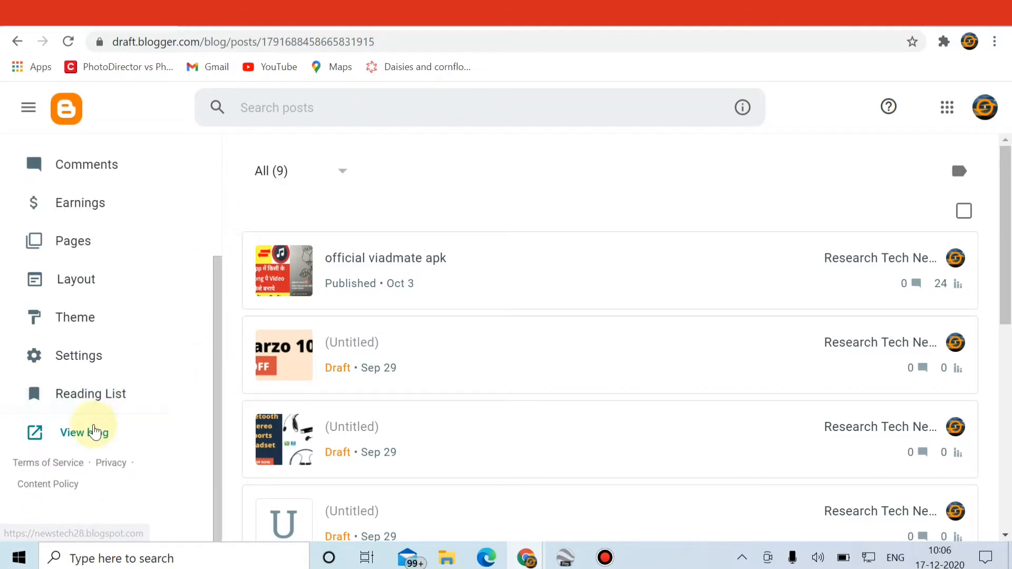
click(94, 436)
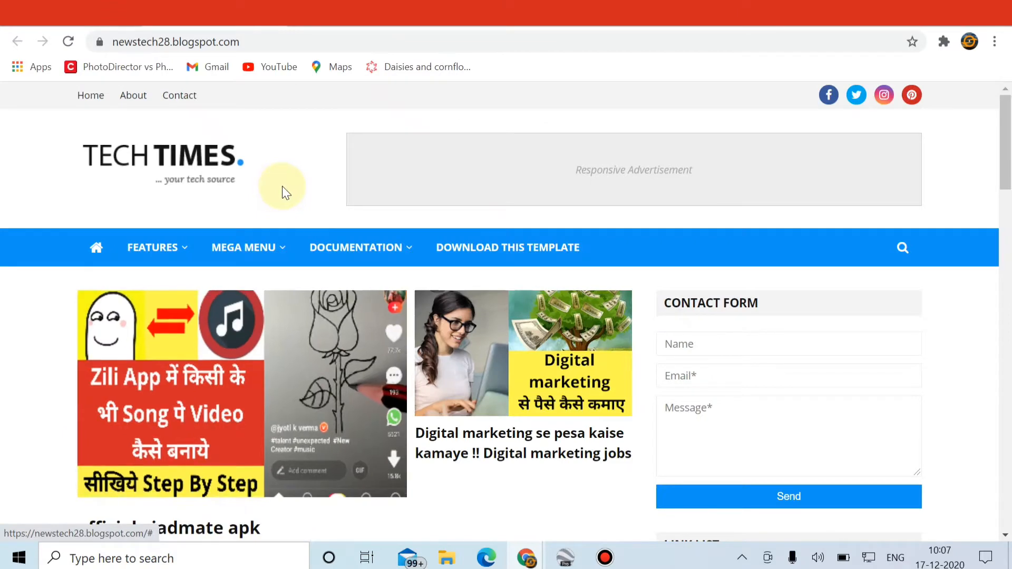
click(247, 43)
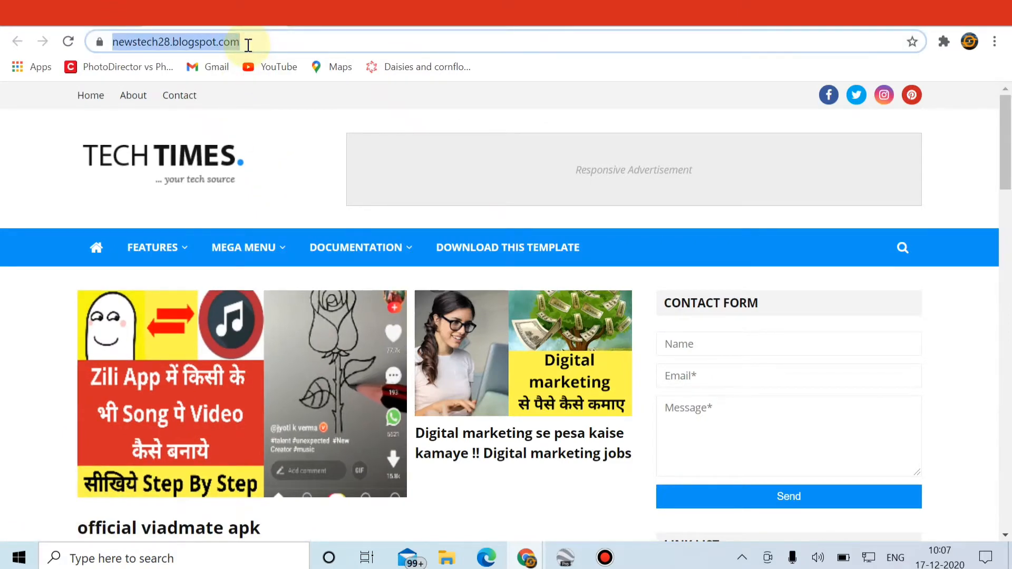
right_click(248, 45)
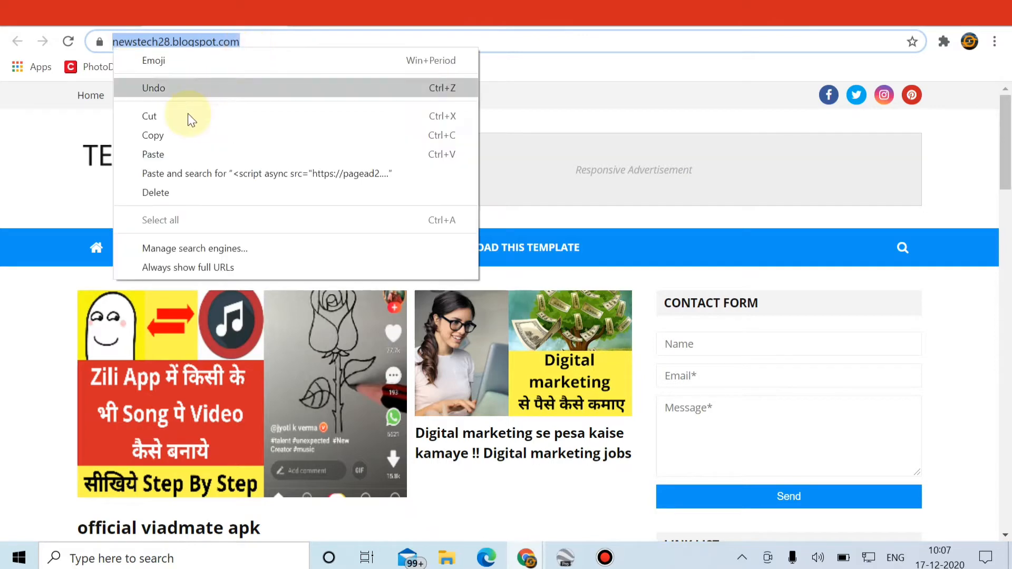
click(179, 138)
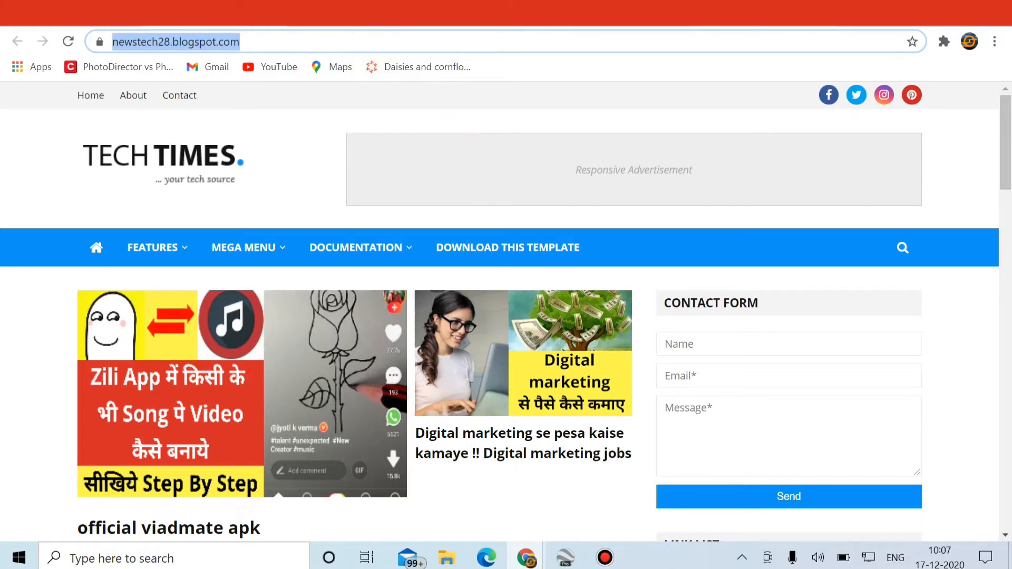
Switch to the WebBeast privacy policy generator and paste the copied blog address as the Site URL
click(369, 13)
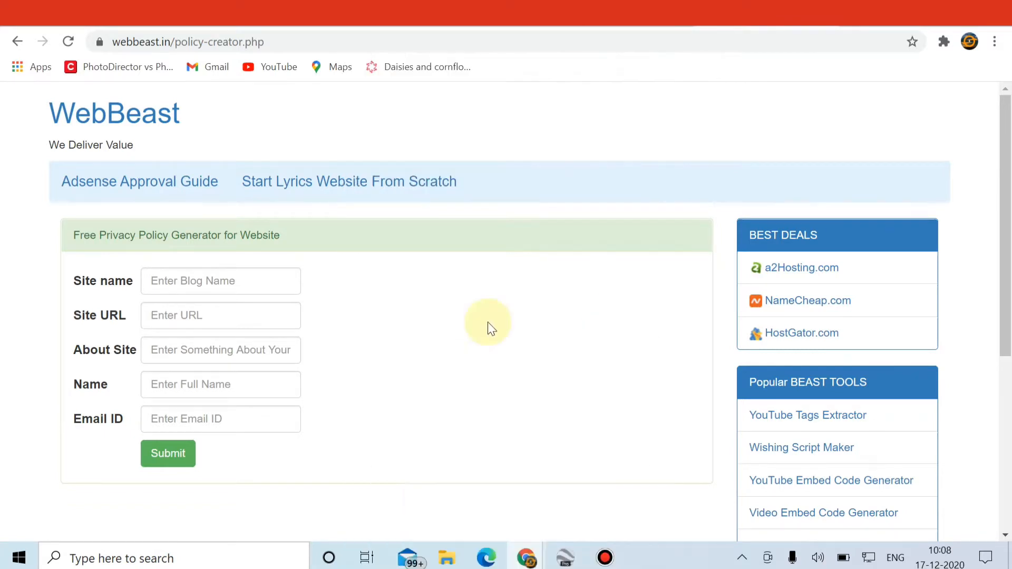
scroll(425, 363, down, 1)
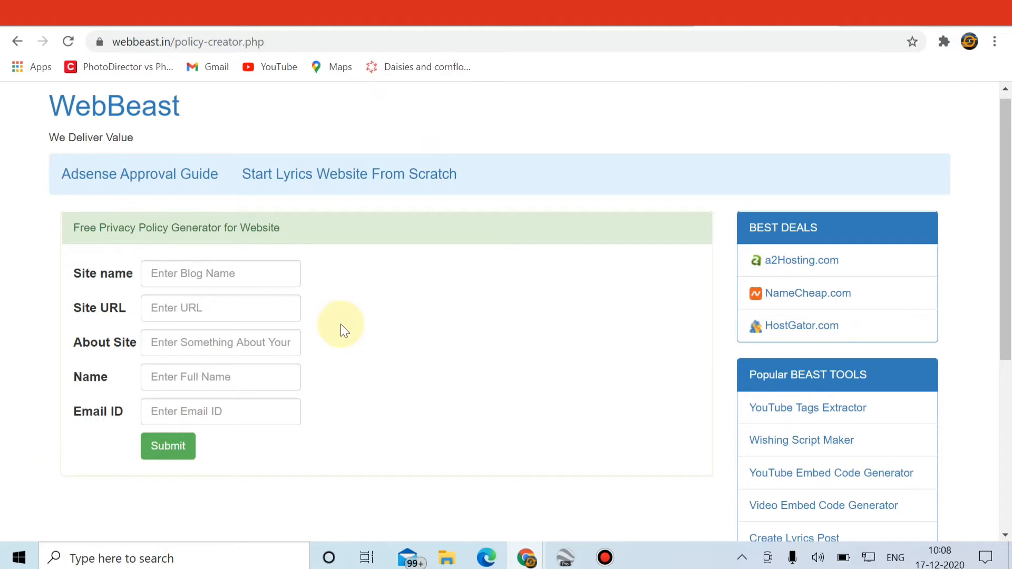
click(215, 314)
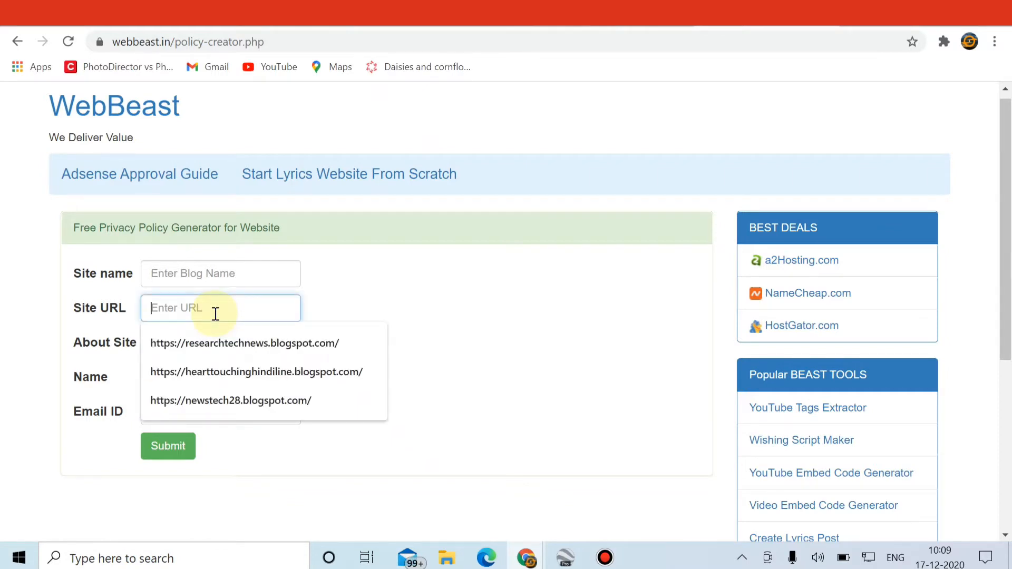
right_click(216, 313)
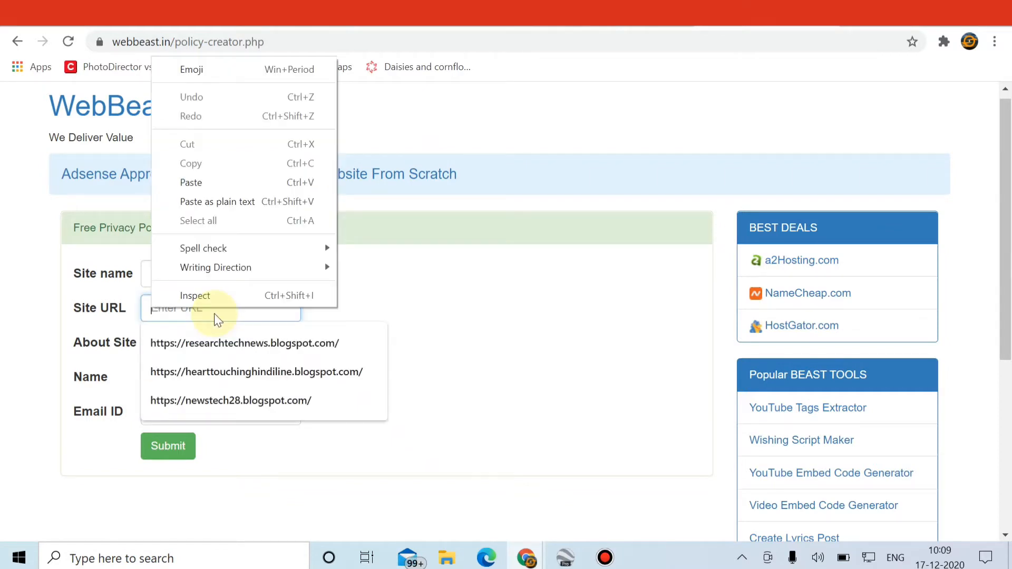
click(208, 183)
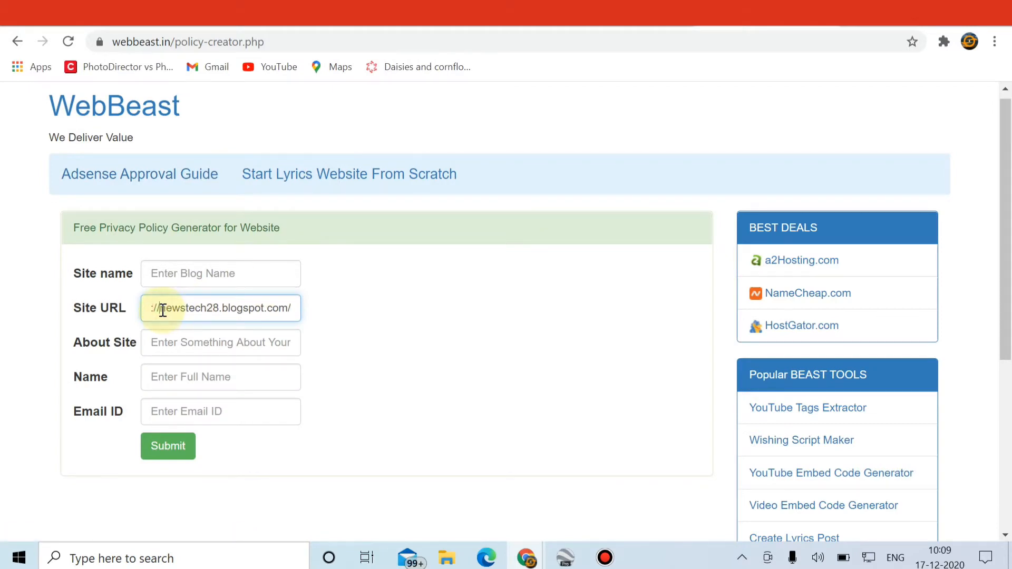
Copy "newstech28" out of the Site URL and paste it as the Site name
mouse_move(159, 311)
mouse_down()
mouse_move(220, 316)
mouse_move(163, 300)
mouse_up()
click(219, 316)
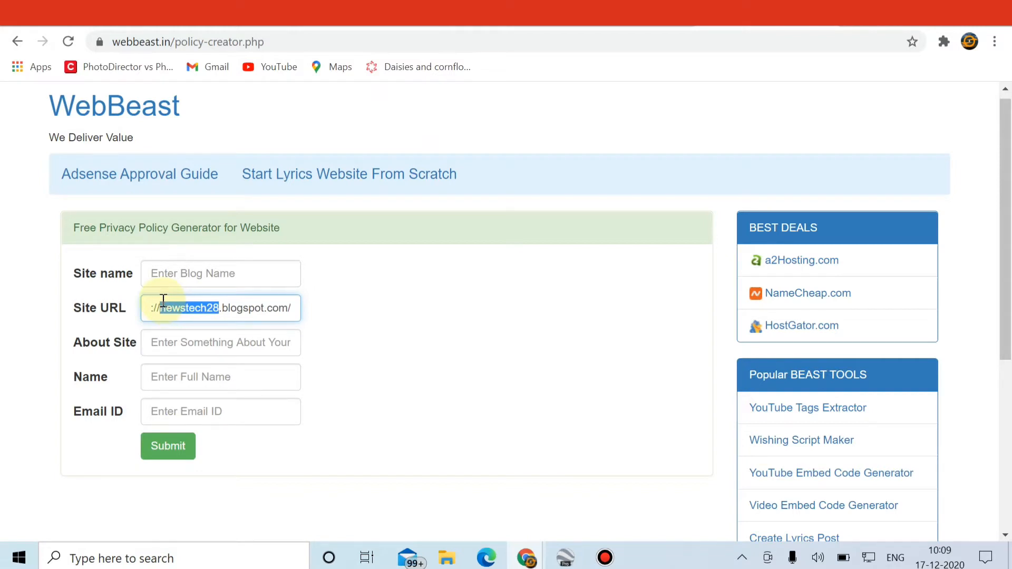
right_click(163, 300)
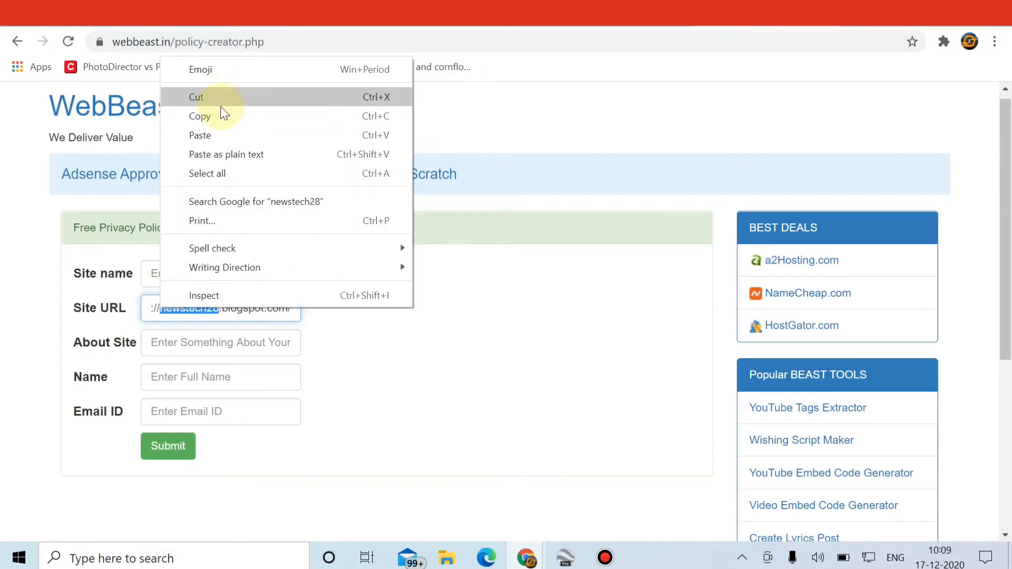
click(219, 113)
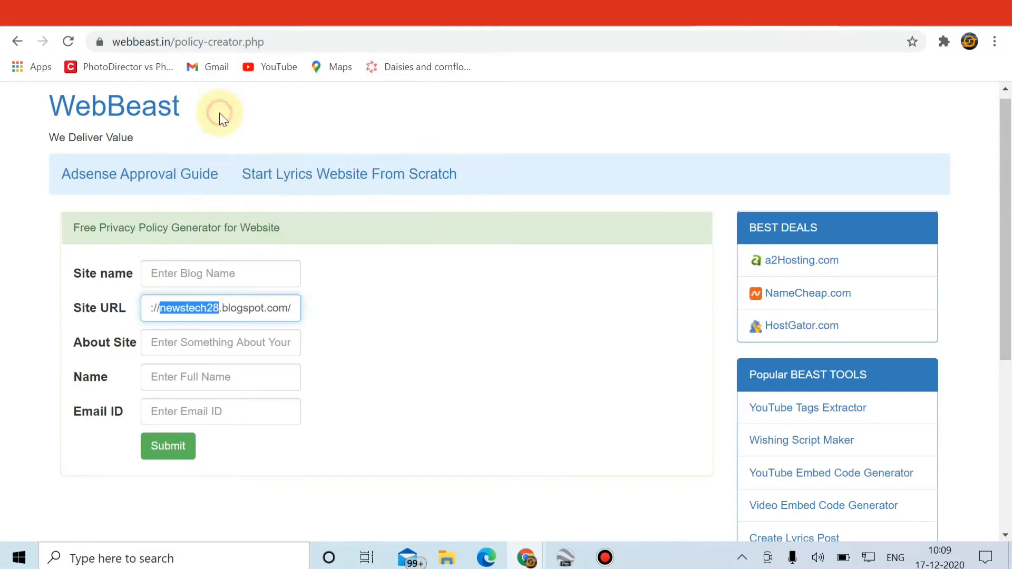
click(187, 274)
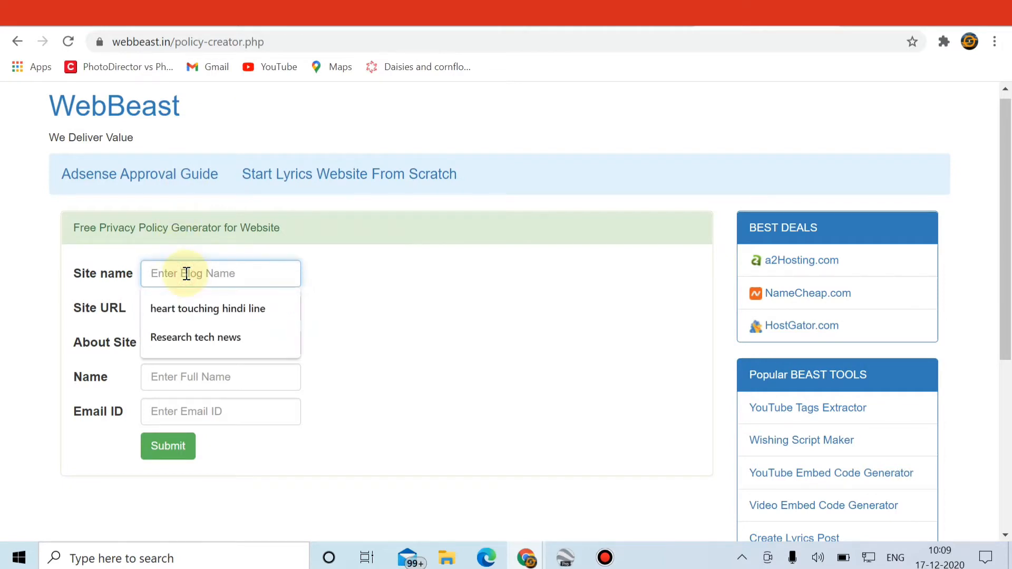
right_click(186, 273)
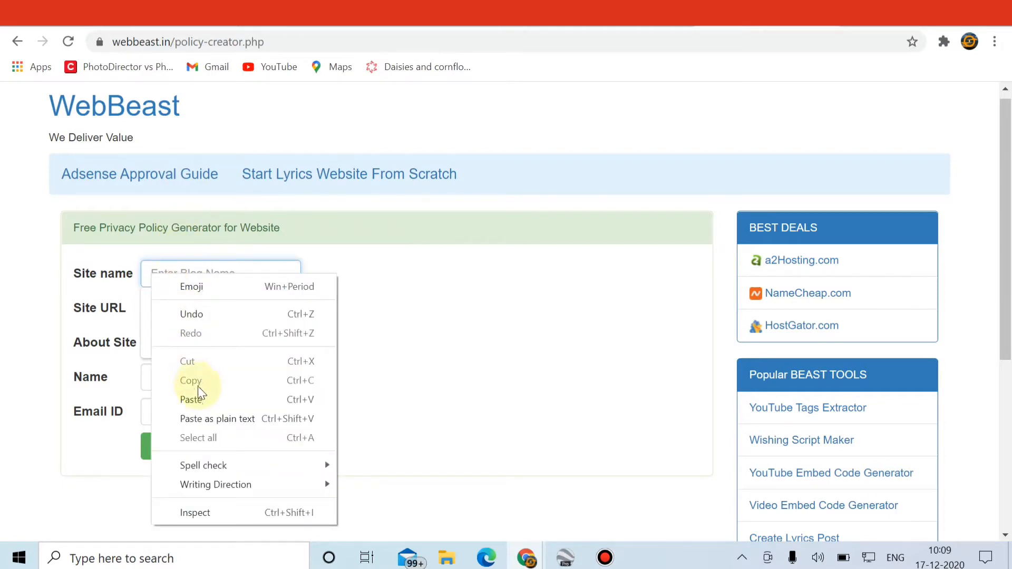
click(198, 400)
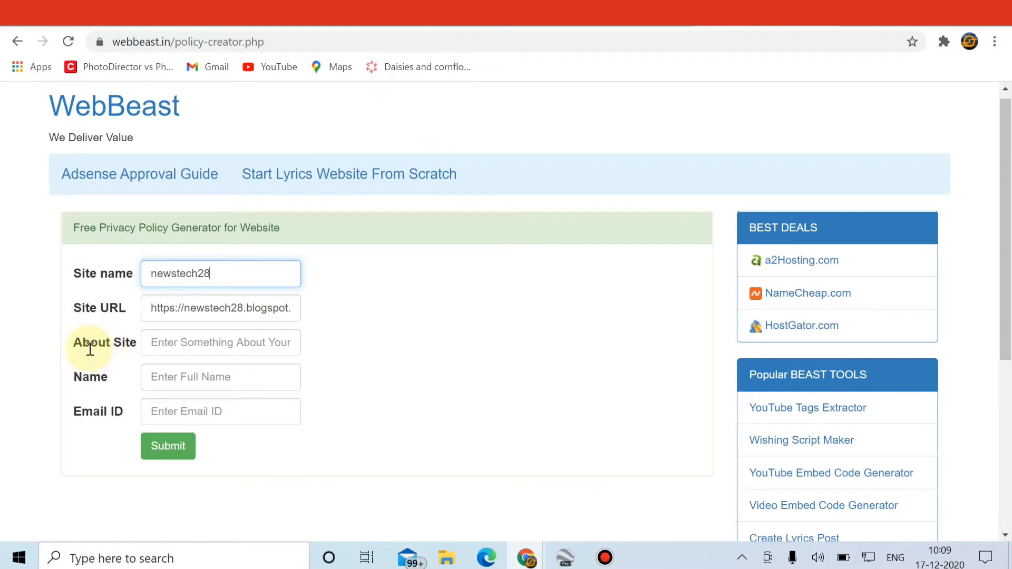
Fill About Site with "Earning app review, youtube tips, Blogger tips" and enter the site owner's full name using the saved suggestions
click(154, 340)
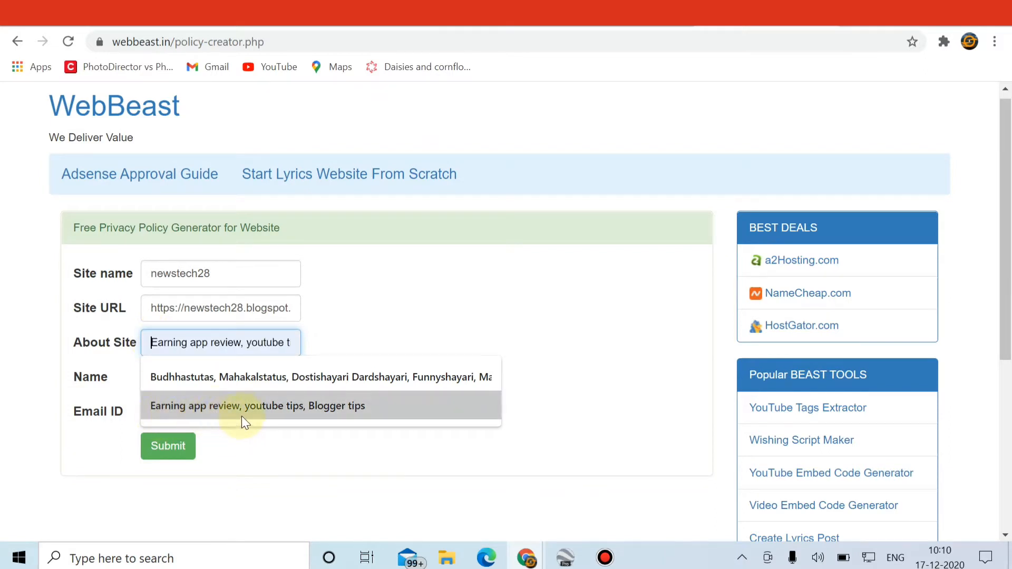
click(328, 410)
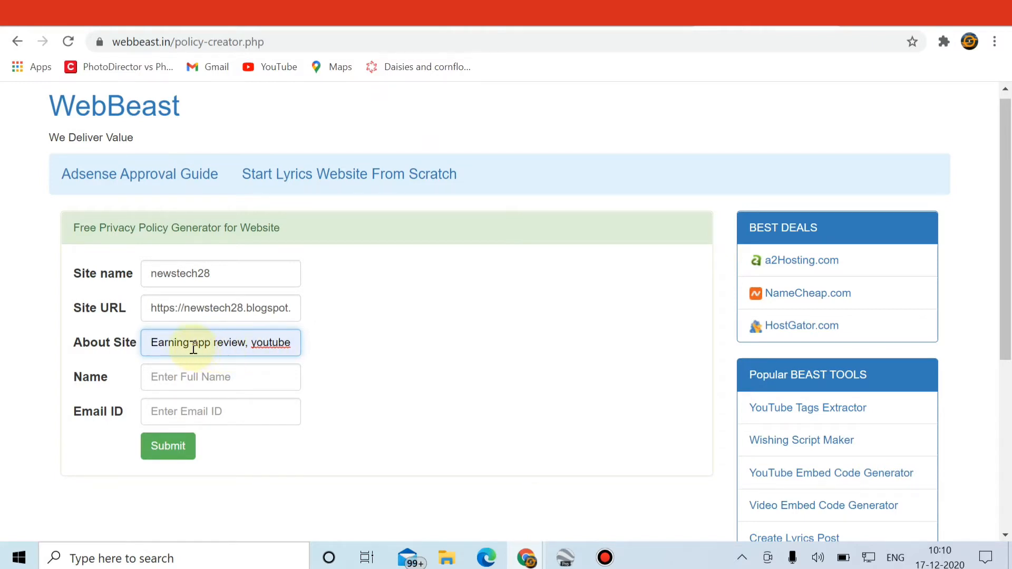
click(182, 376)
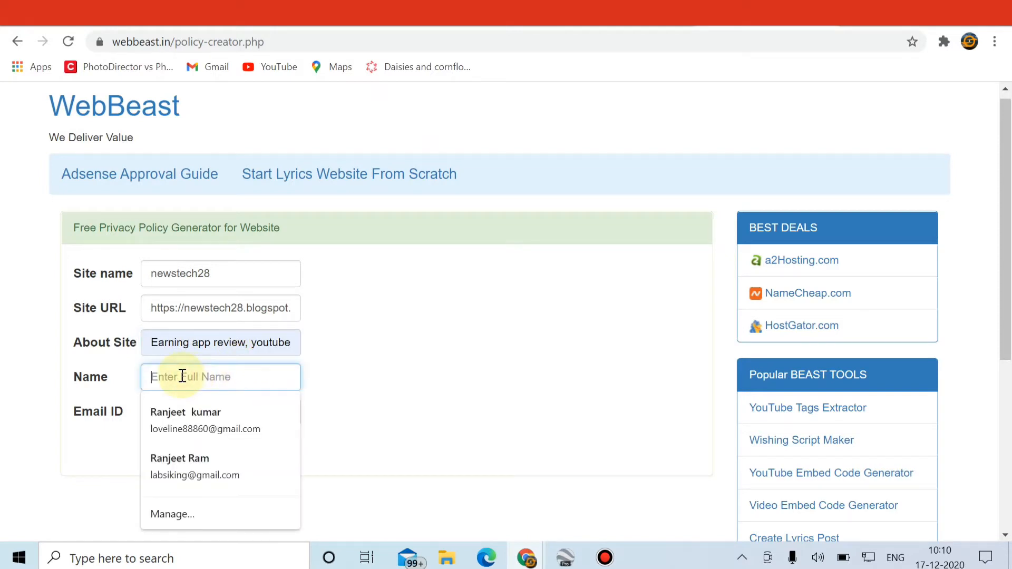
click(188, 427)
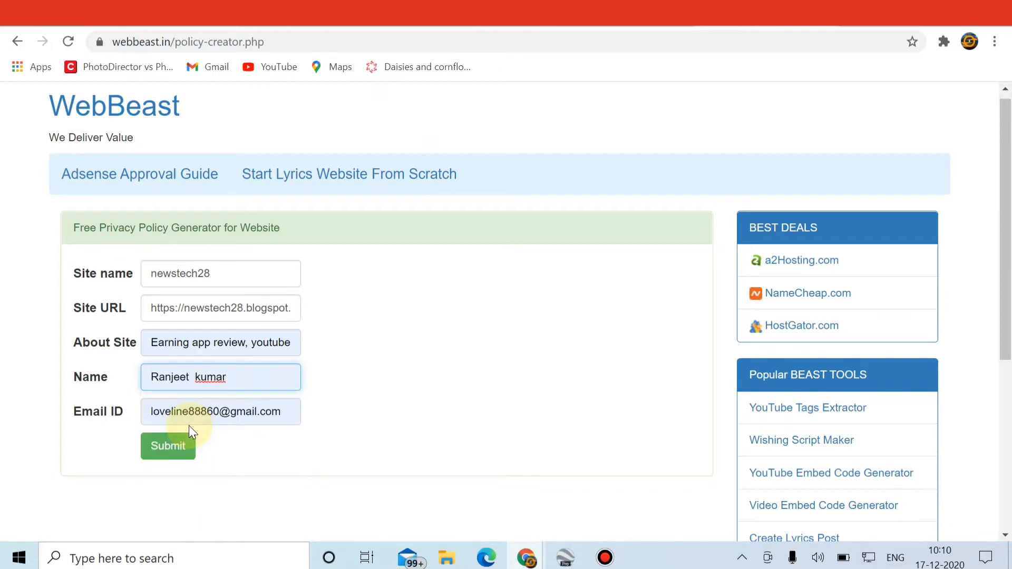
Replace the autofilled Email ID with the blog's contact e-mail and submit the generator form
drag(148, 411, 289, 414)
key(BackSpace)
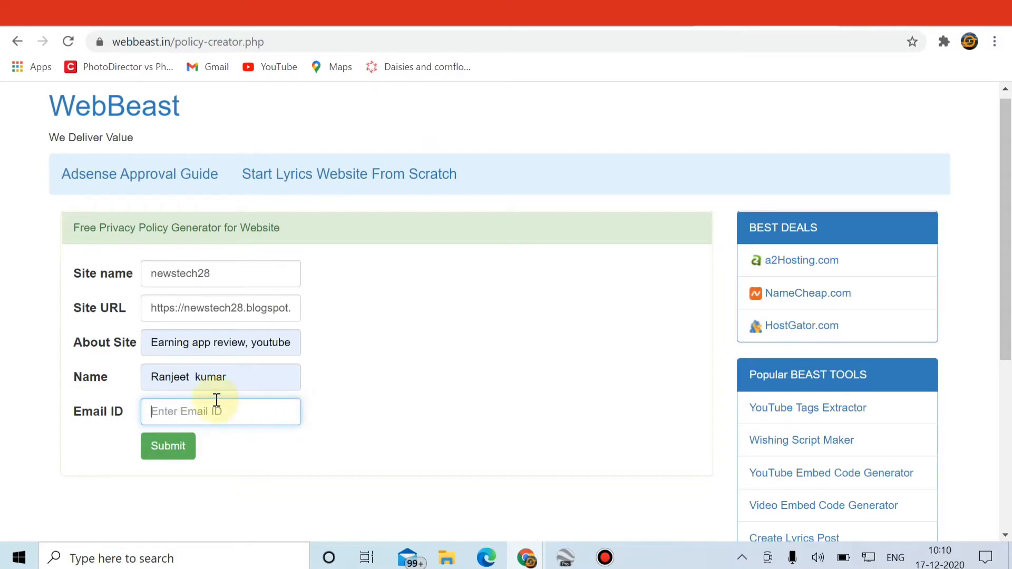
key(Return)
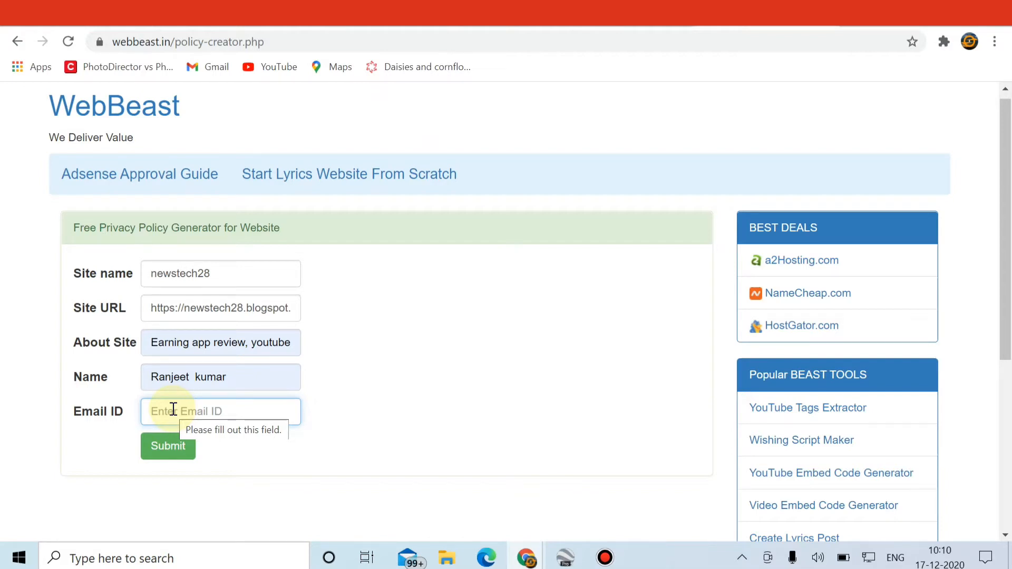
click(174, 409)
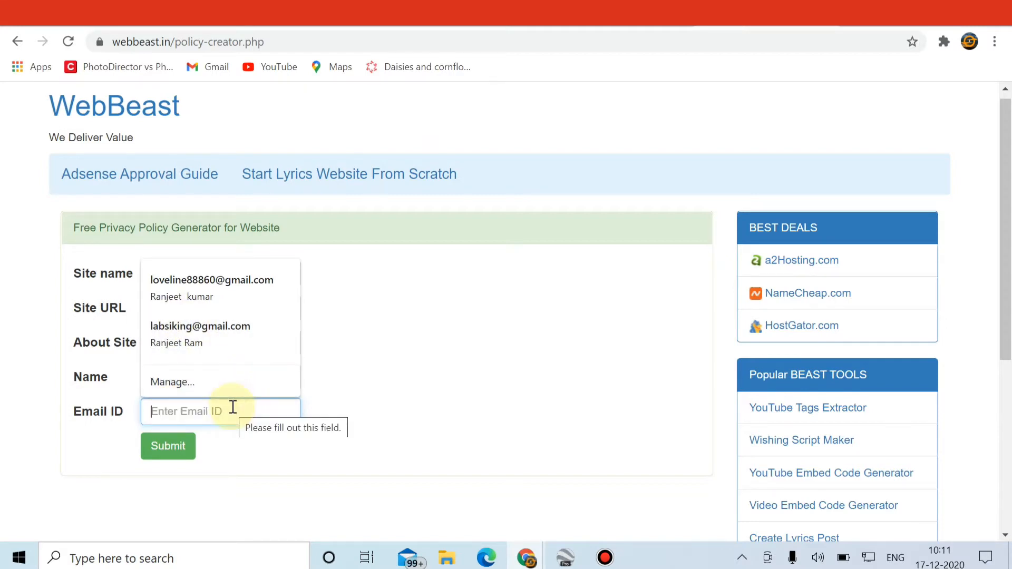
text(s)
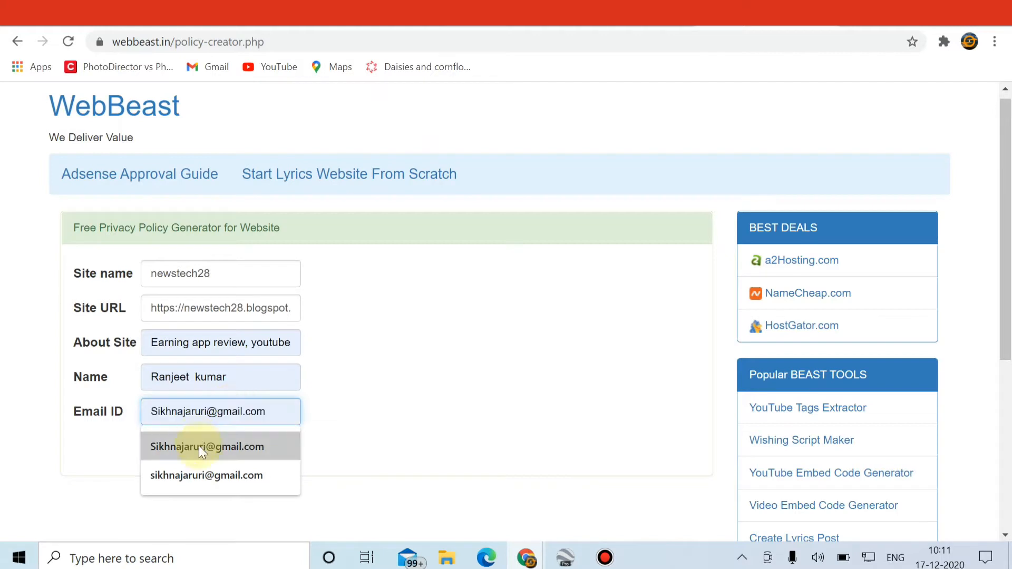
click(197, 453)
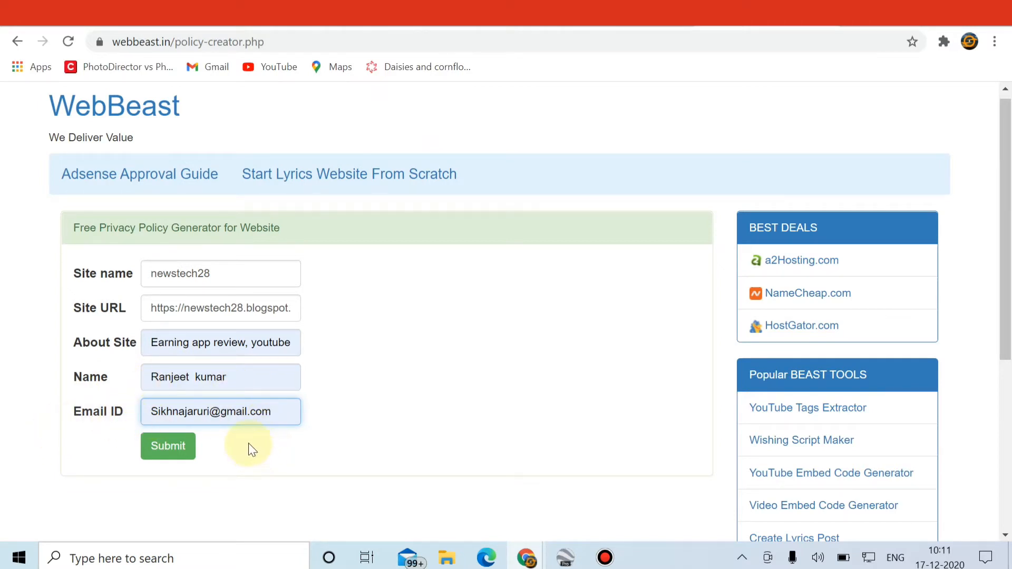
click(156, 451)
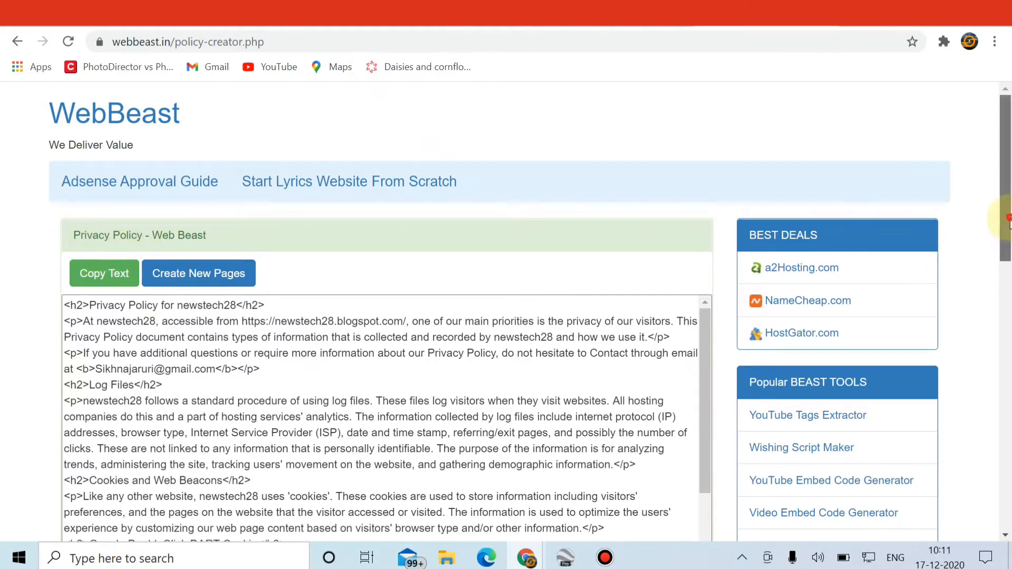
Copy the full generated Privacy Policy text for newstech28
drag(1009, 234, 988, 371)
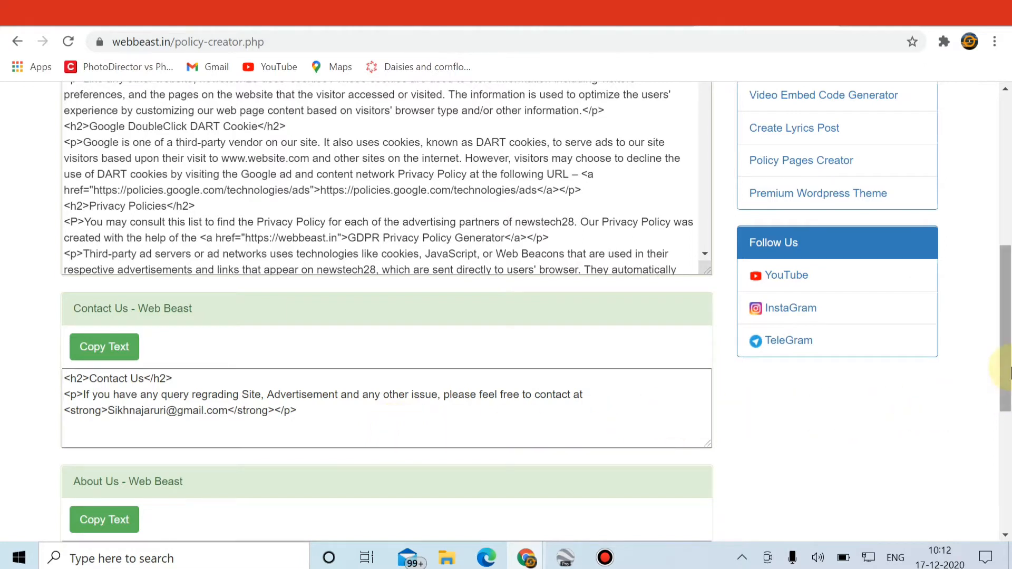
drag(1010, 369, 1007, 475)
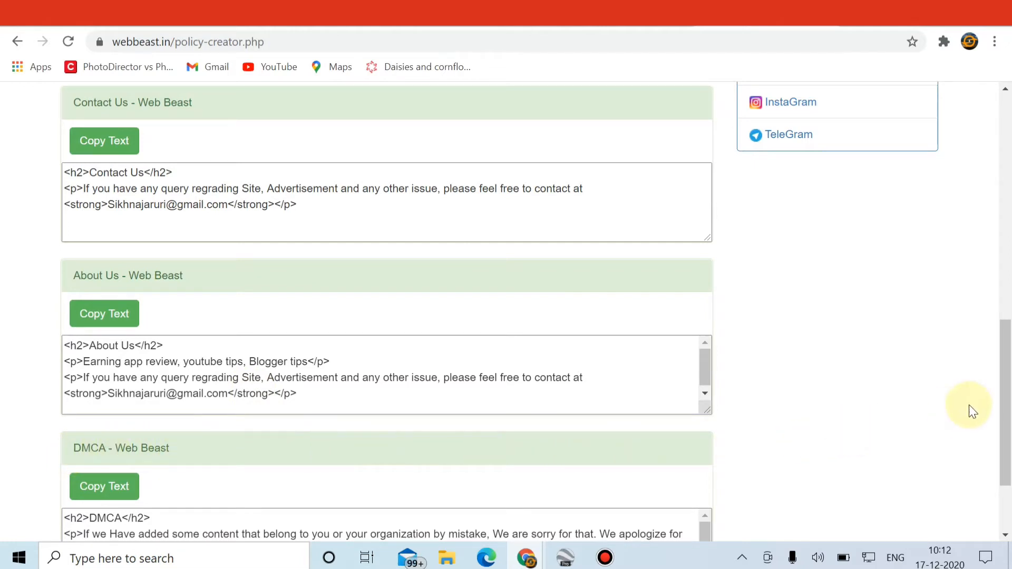
scroll(1010, 380, down, 3)
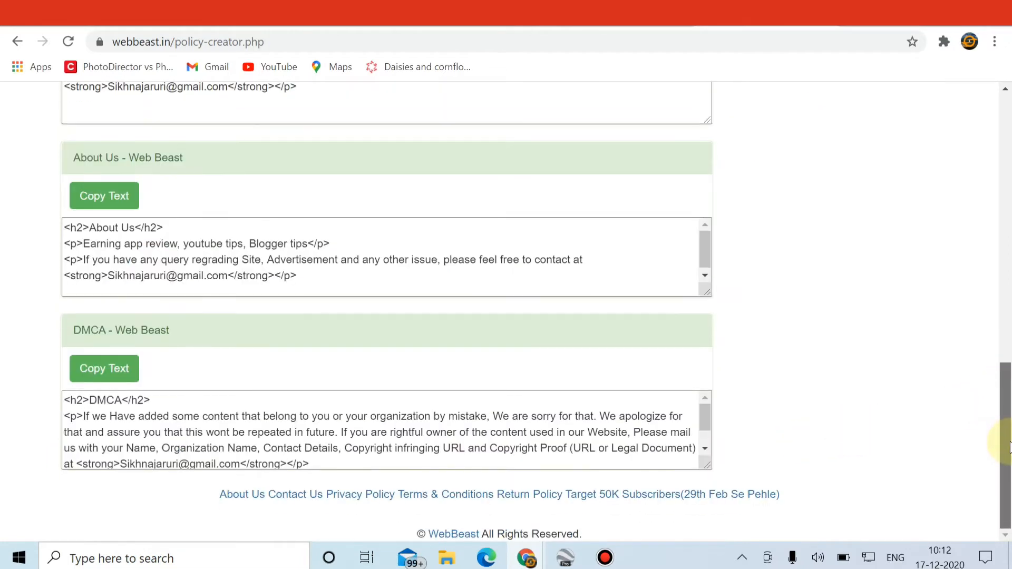
scroll(1010, 369, up, 1)
scroll(1009, 369, up, 6)
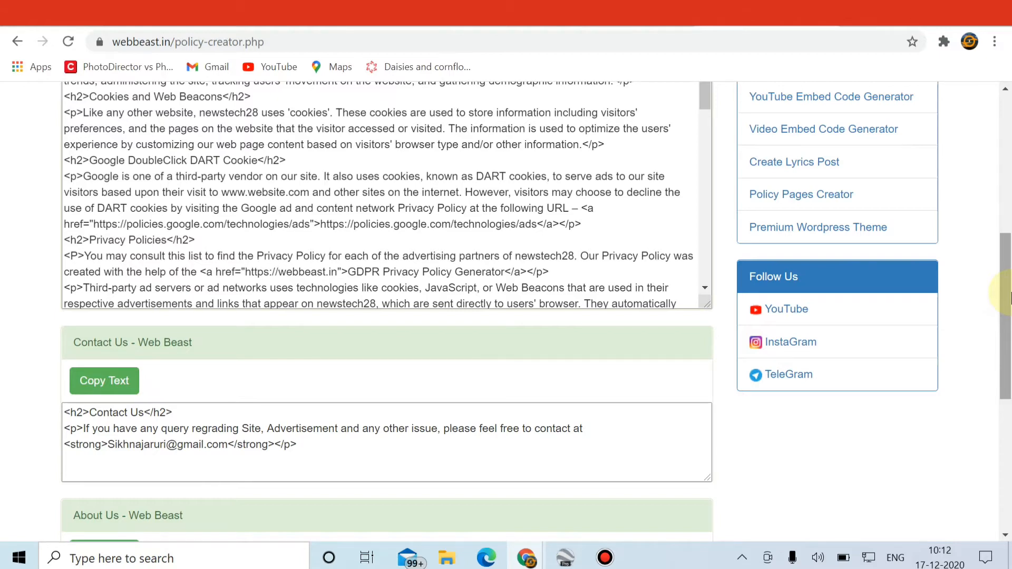
drag(1010, 296, 1009, 167)
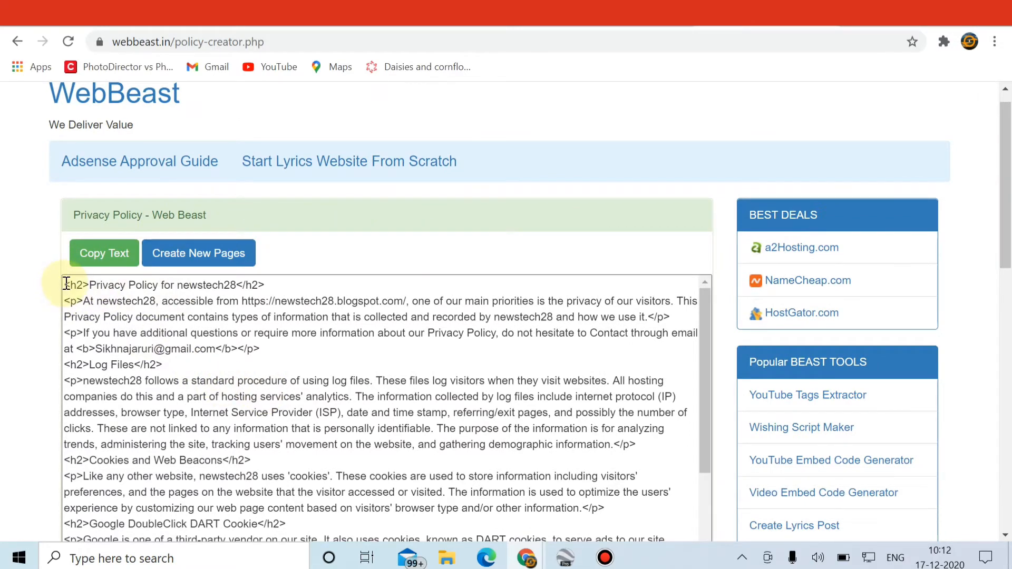
click(88, 258)
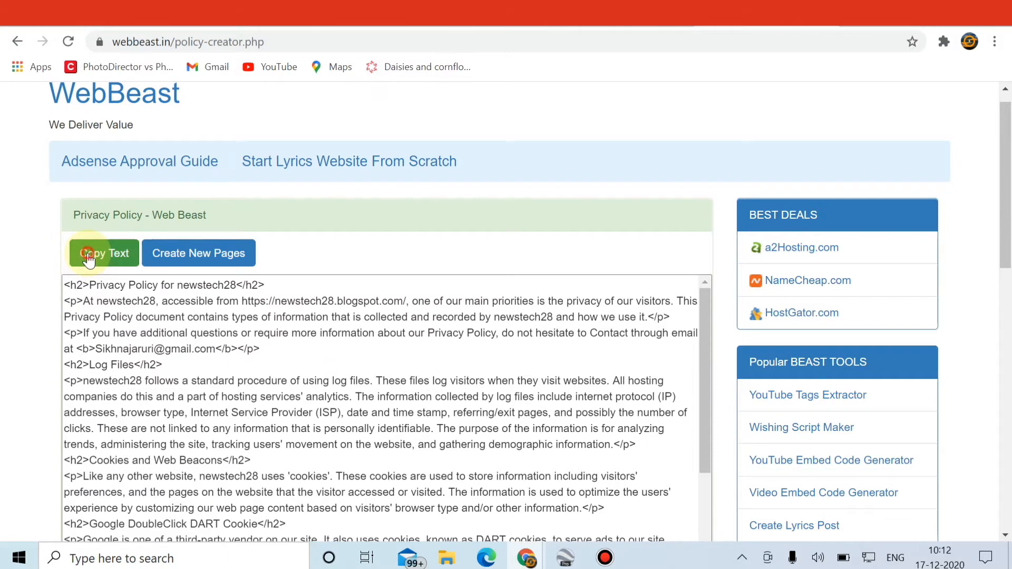
click(88, 258)
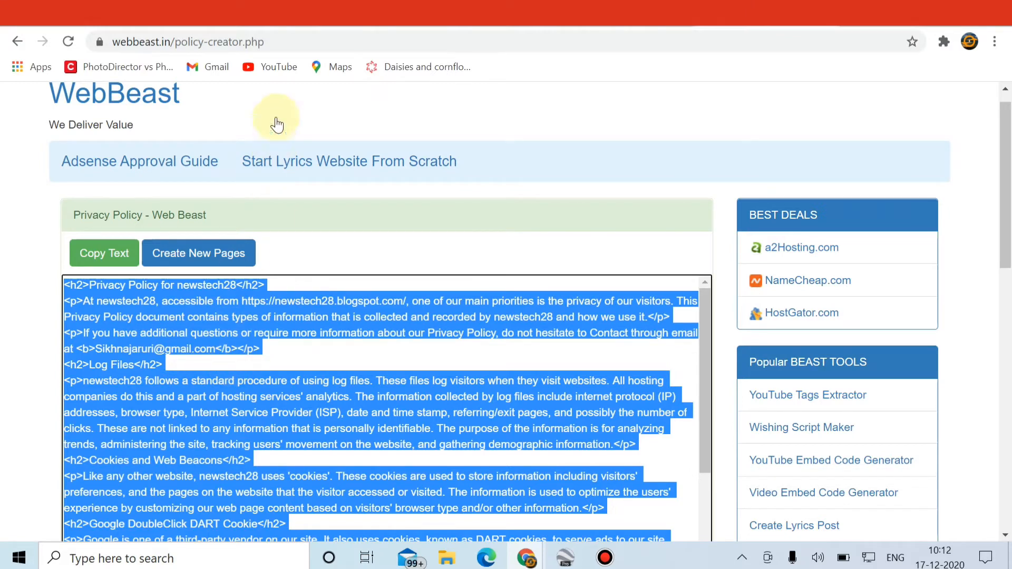
Switch to Blogger, open the newstech28 blog's pages, and create a new page in HTML view
click(198, 15)
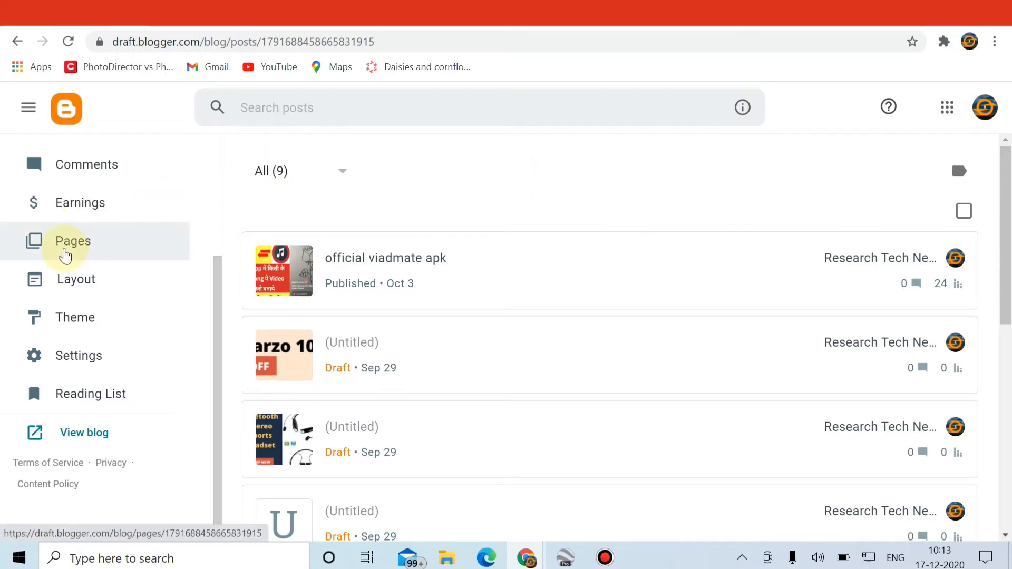
click(64, 254)
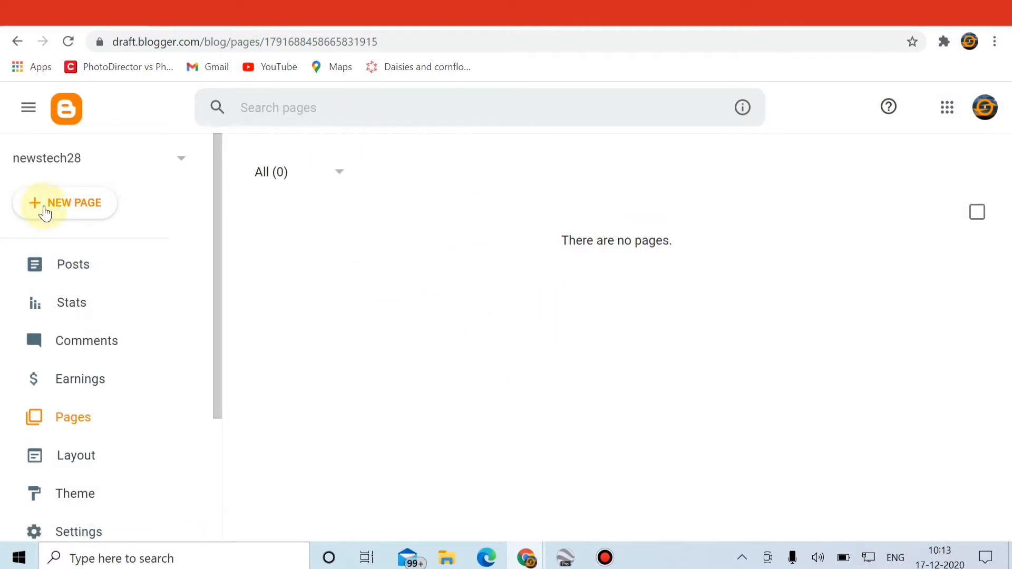
click(87, 206)
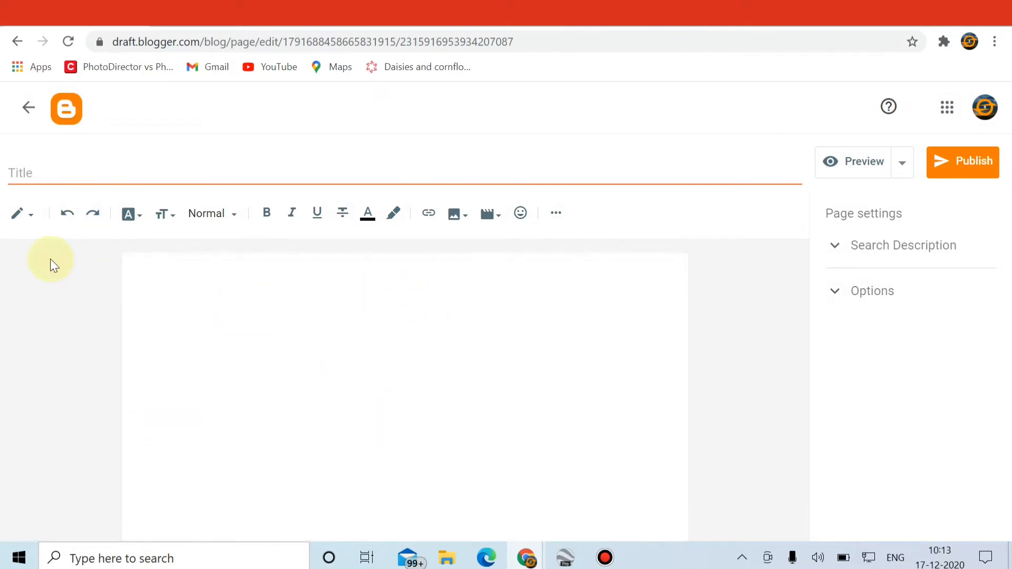
click(31, 220)
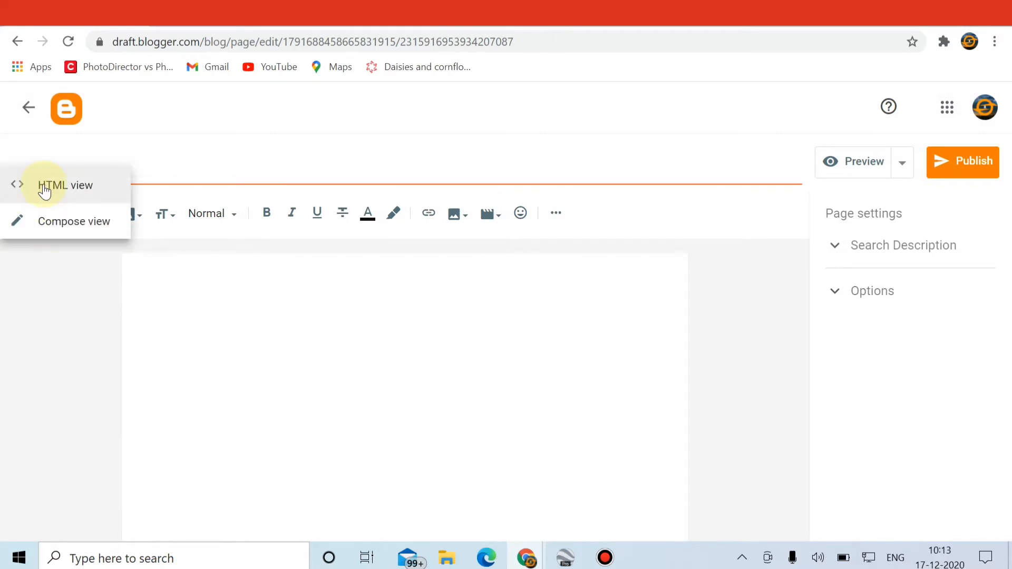
click(43, 185)
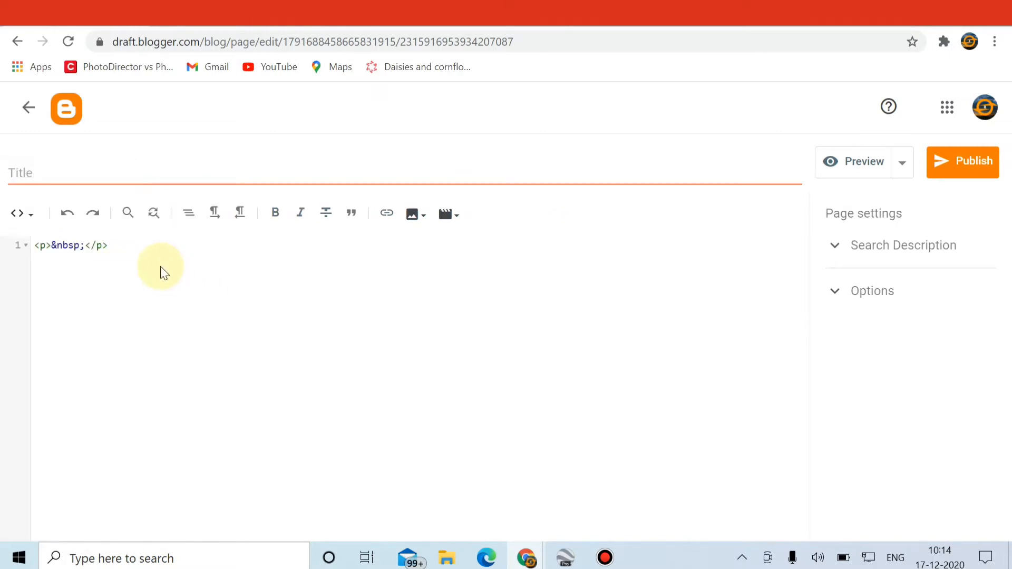
Replace the placeholder HTML in the new page with the copied Privacy Policy text
click(164, 260)
key(ctrl+a)
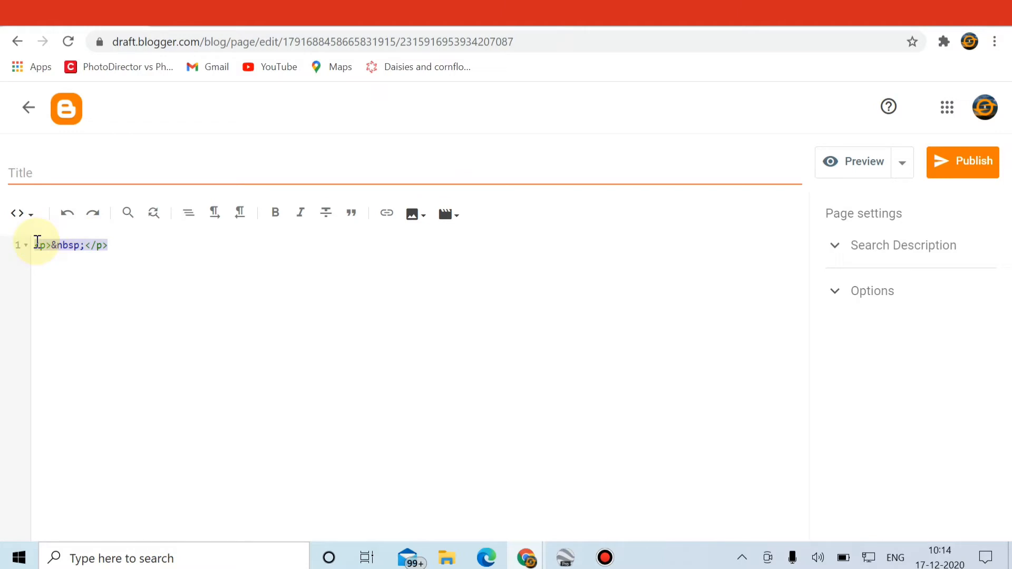
key(BackSpace)
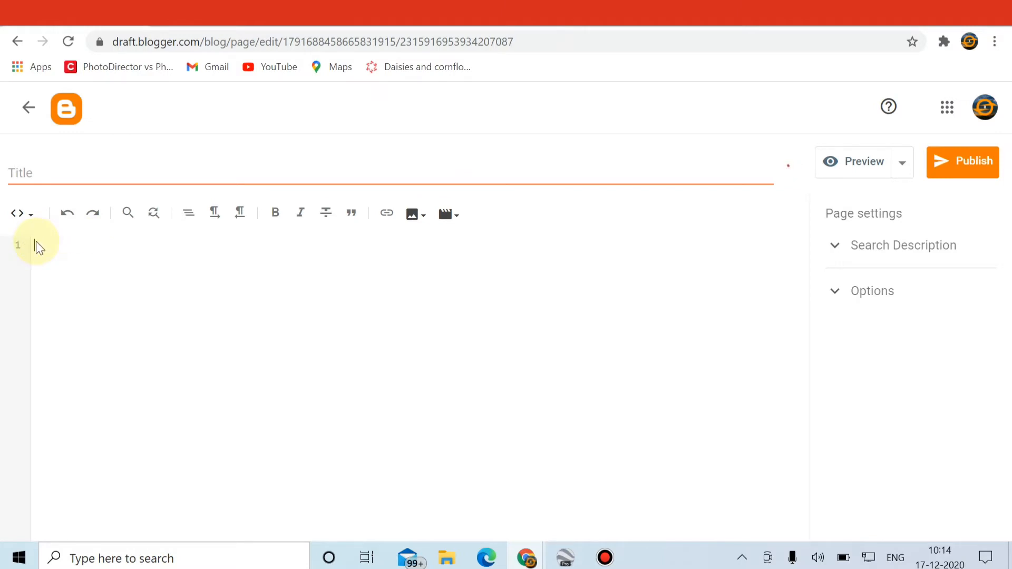
right_click(37, 245)
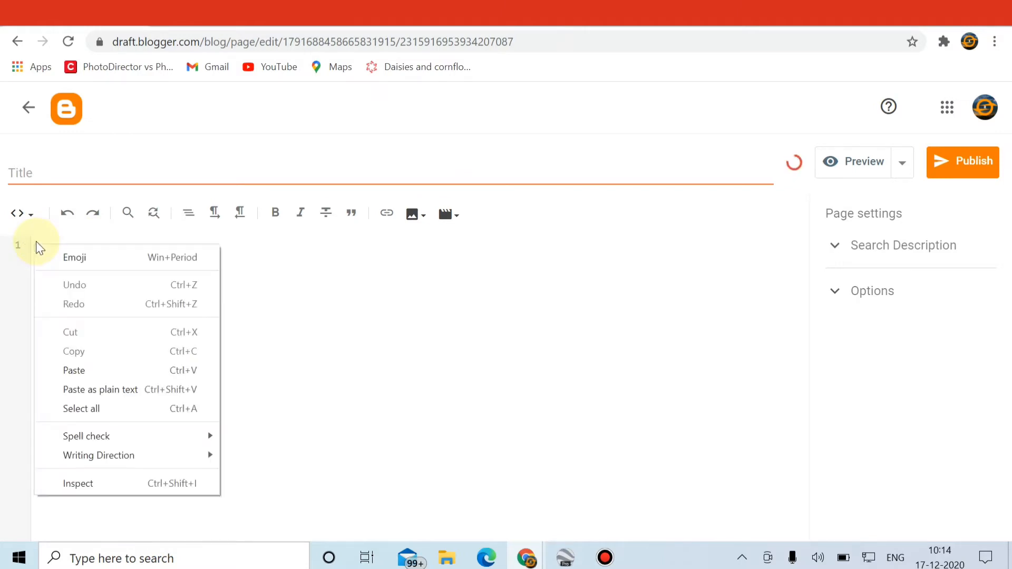
click(76, 370)
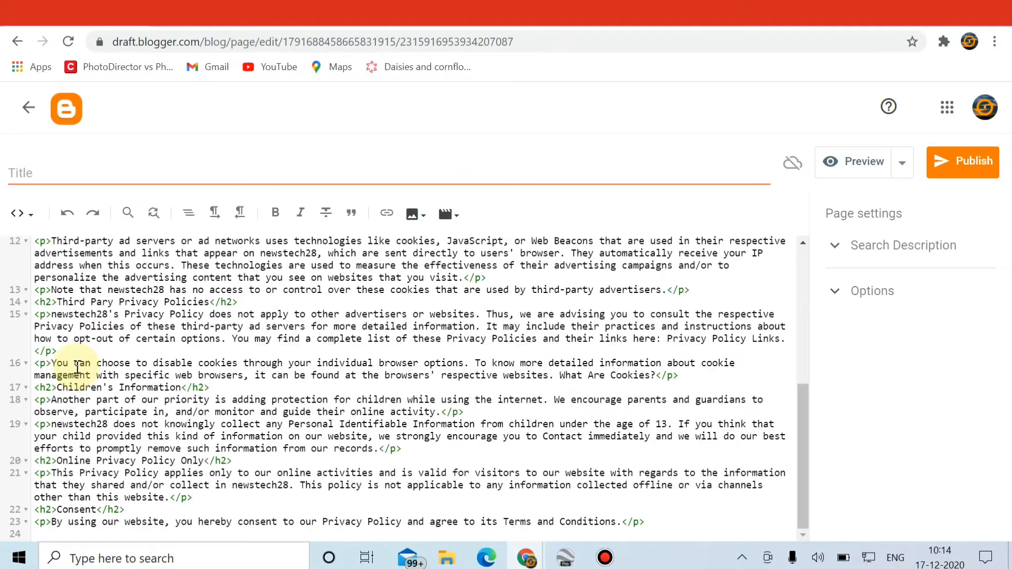
Copy "Privacy Policy" from the first heading into the page title and publish the page
click(803, 434)
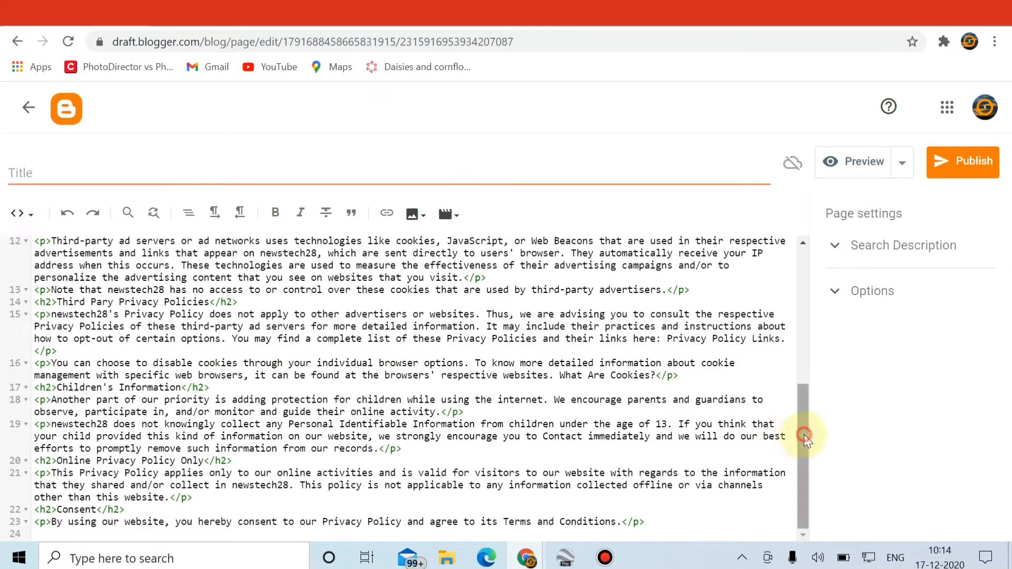
drag(805, 437, 802, 265)
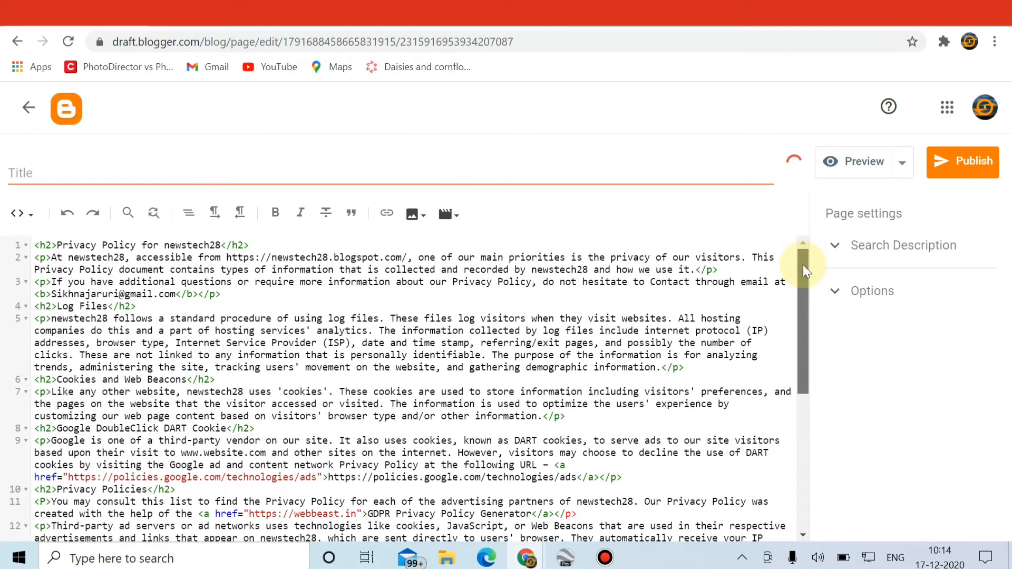
click(58, 245)
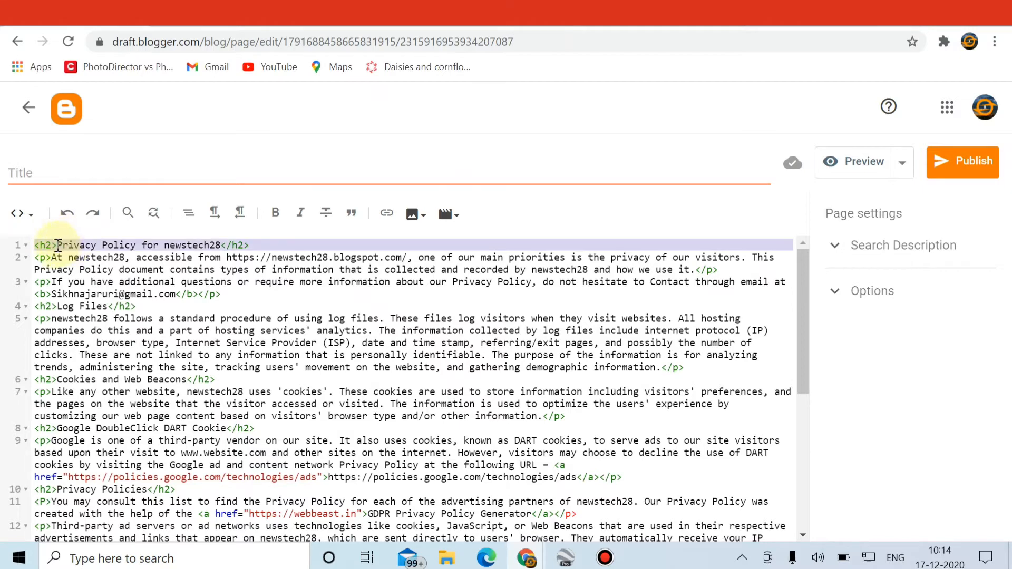
click(57, 246)
drag(58, 246, 133, 245)
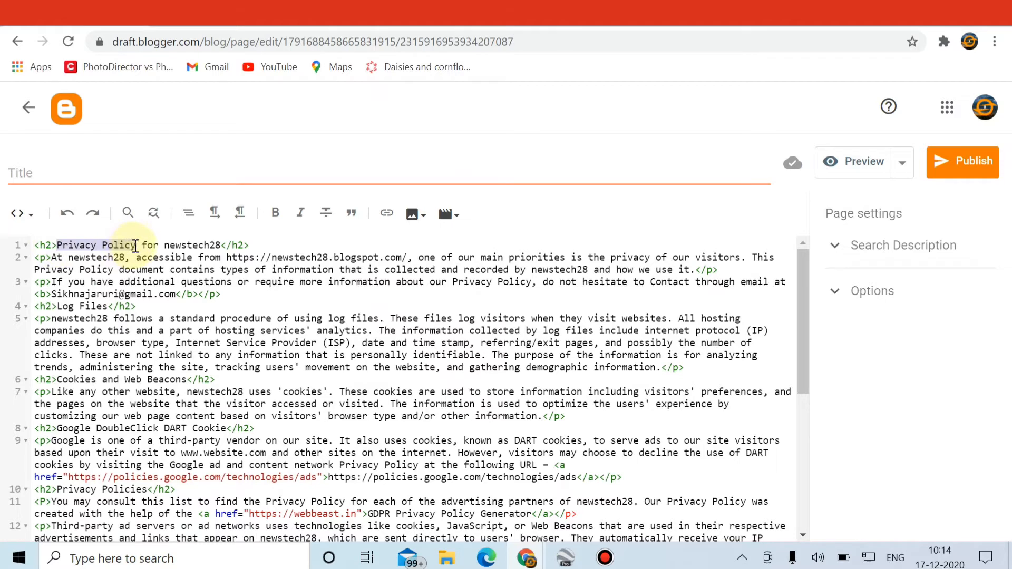
right_click(135, 246)
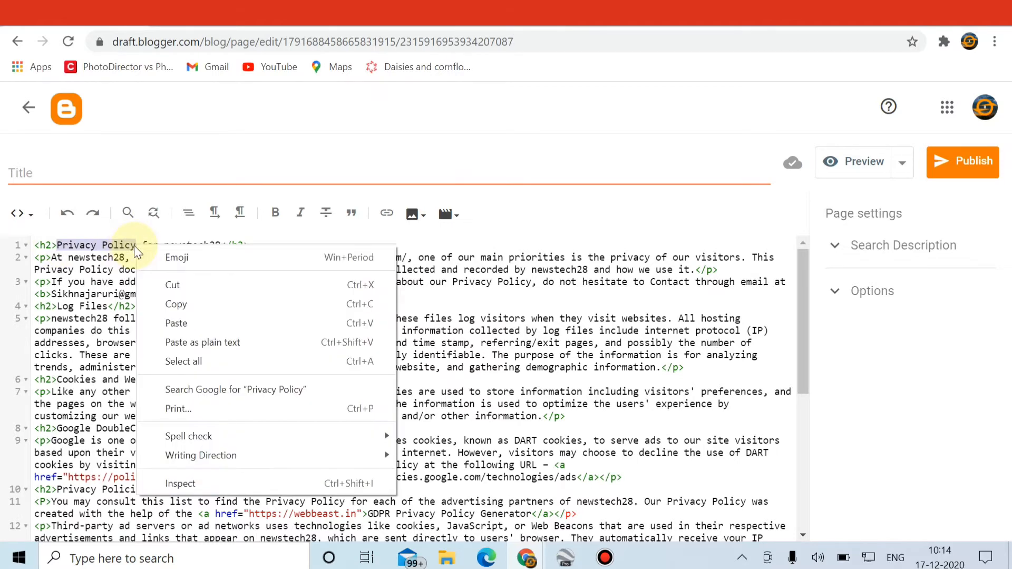
click(171, 304)
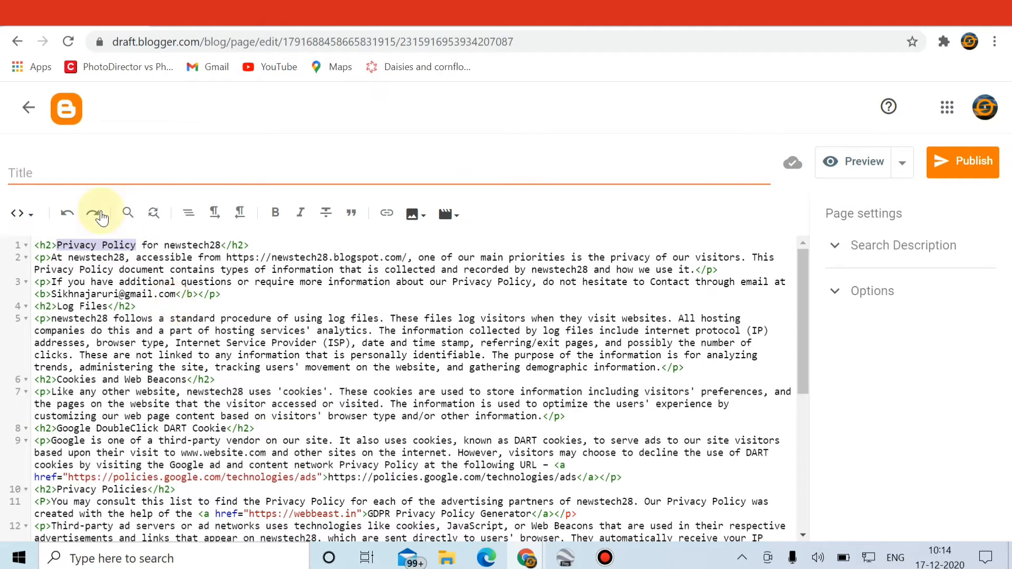
click(100, 180)
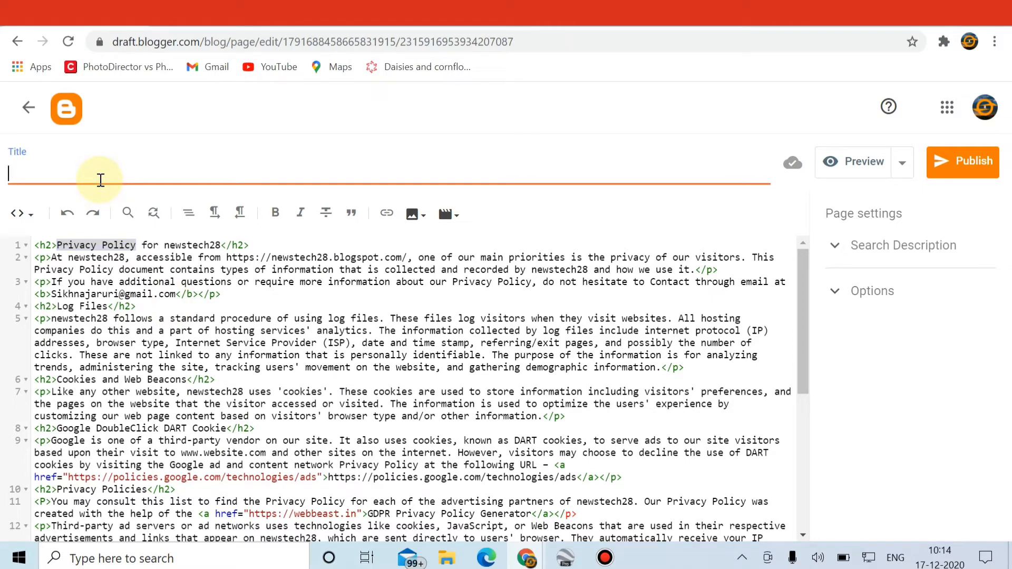
key(Menu)
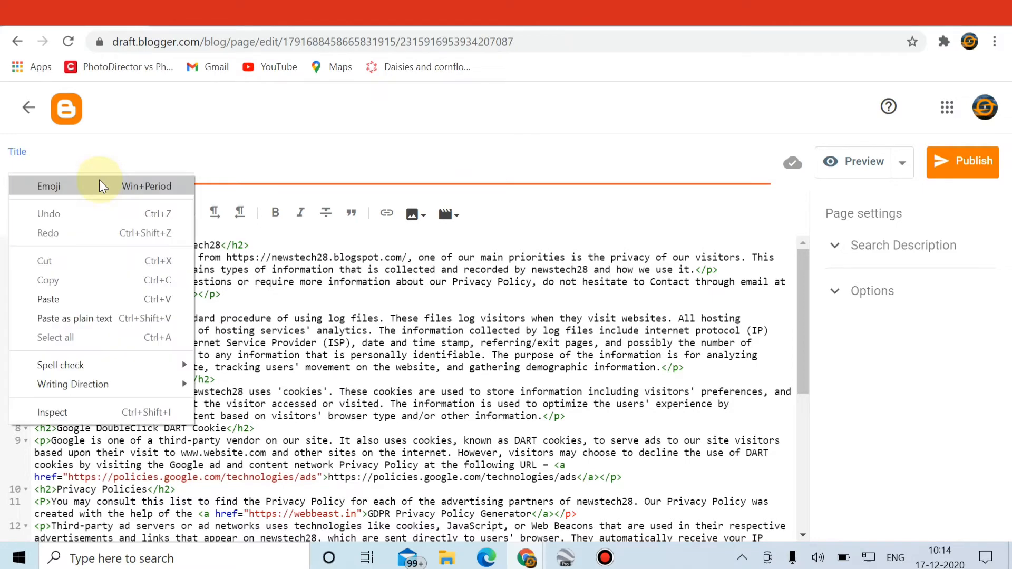
click(55, 299)
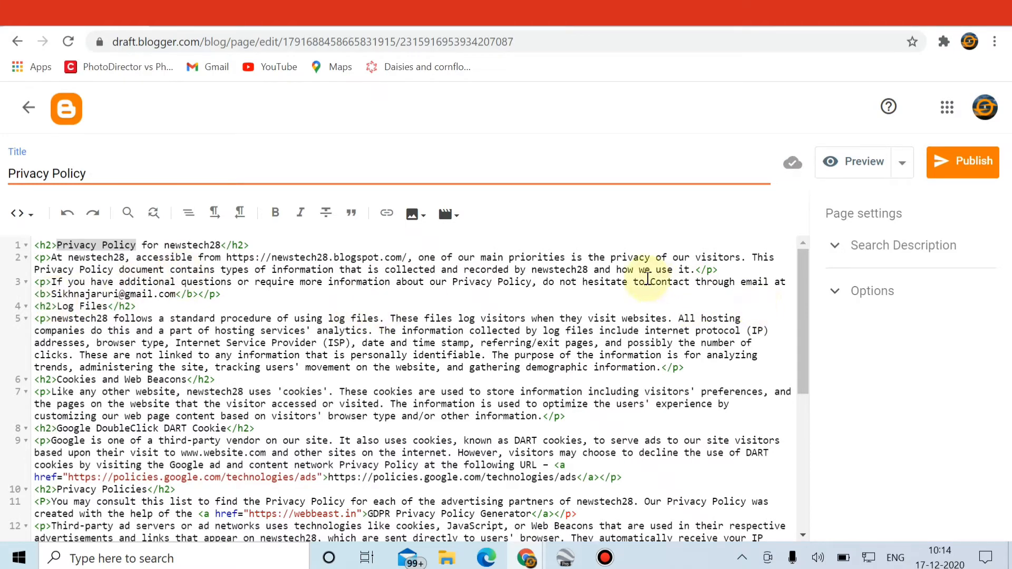
click(959, 176)
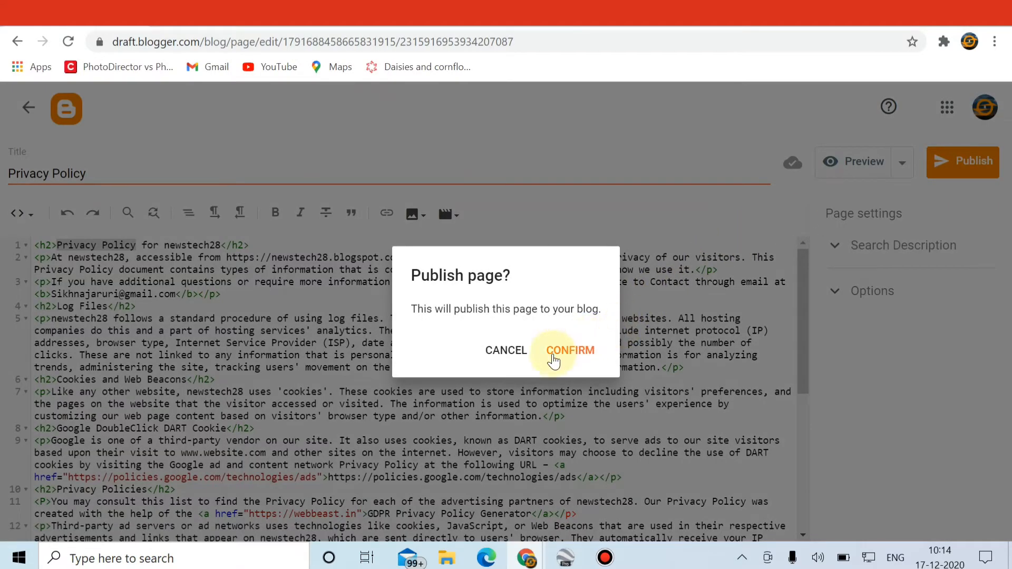
click(553, 356)
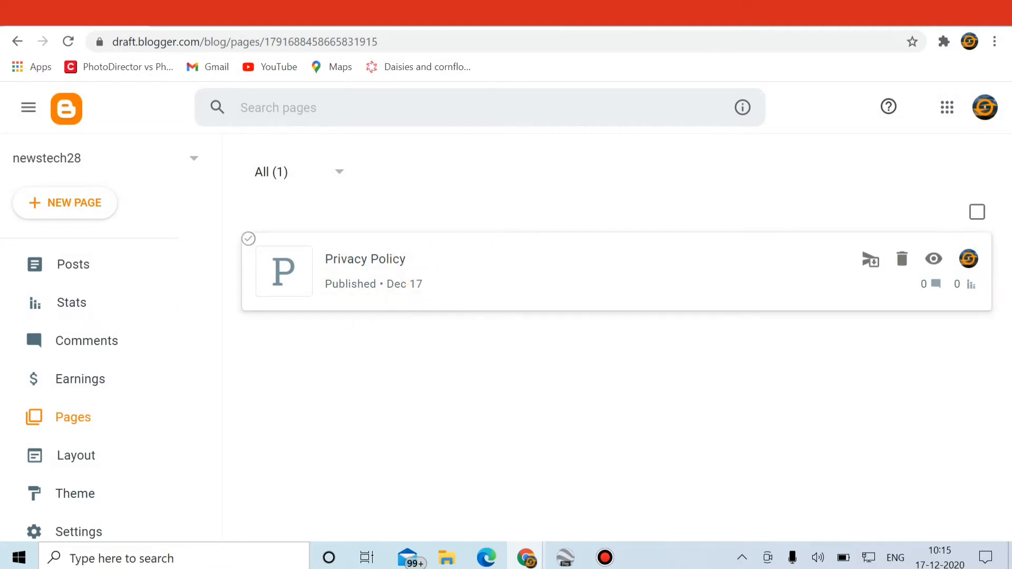
Look at the footer page links on researchtechnews.blogspot.com and return to the Blogger page list
click(514, 9)
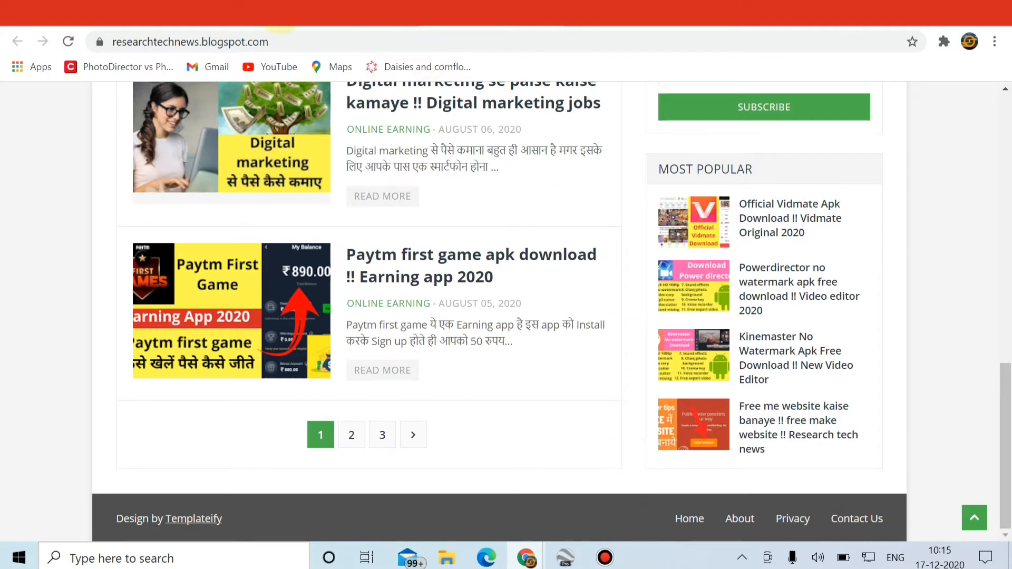
click(279, 9)
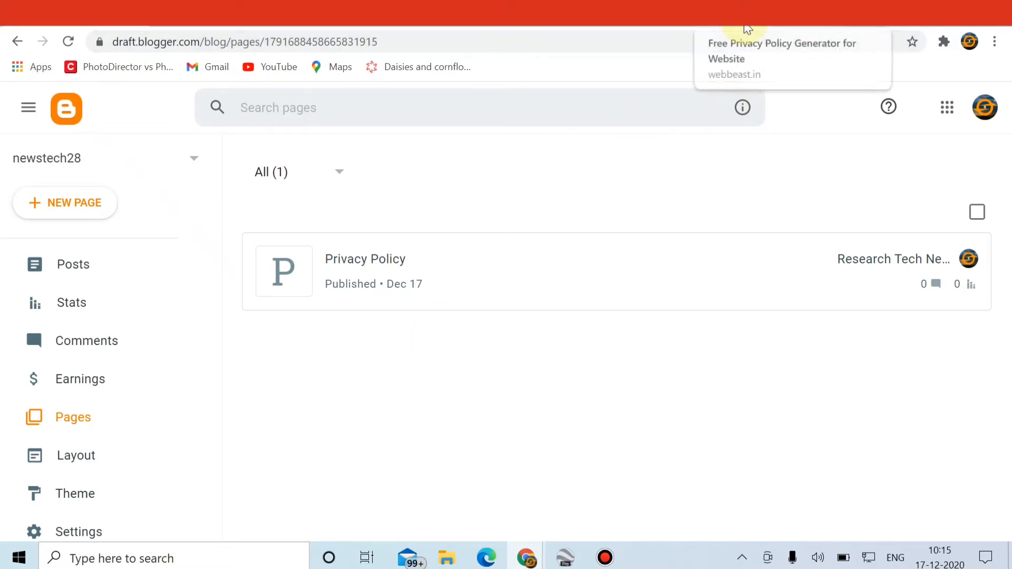
Switch to the WebBeast policy generator results and copy the generated Contact Us text
click(748, 29)
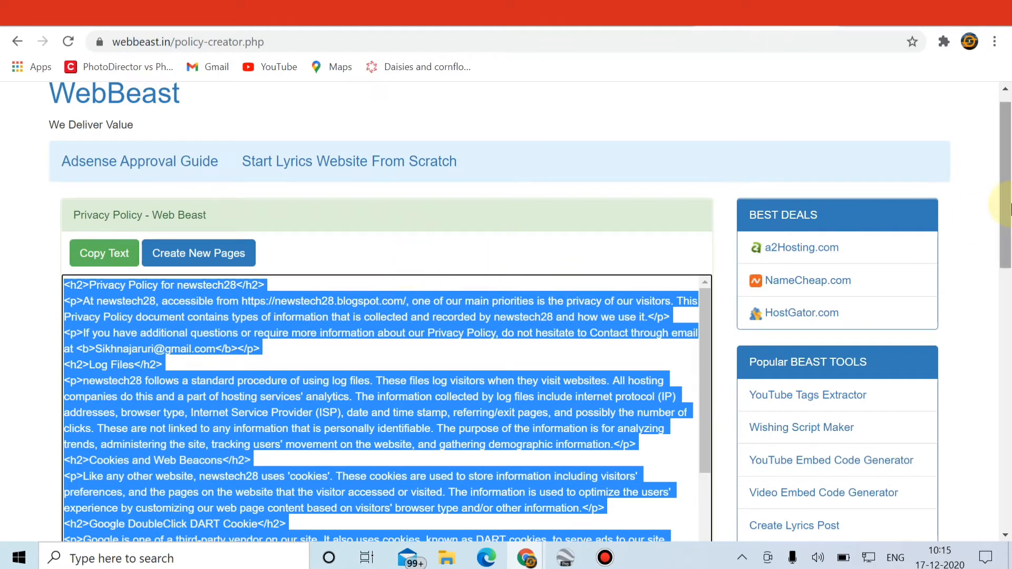
click(381, 476)
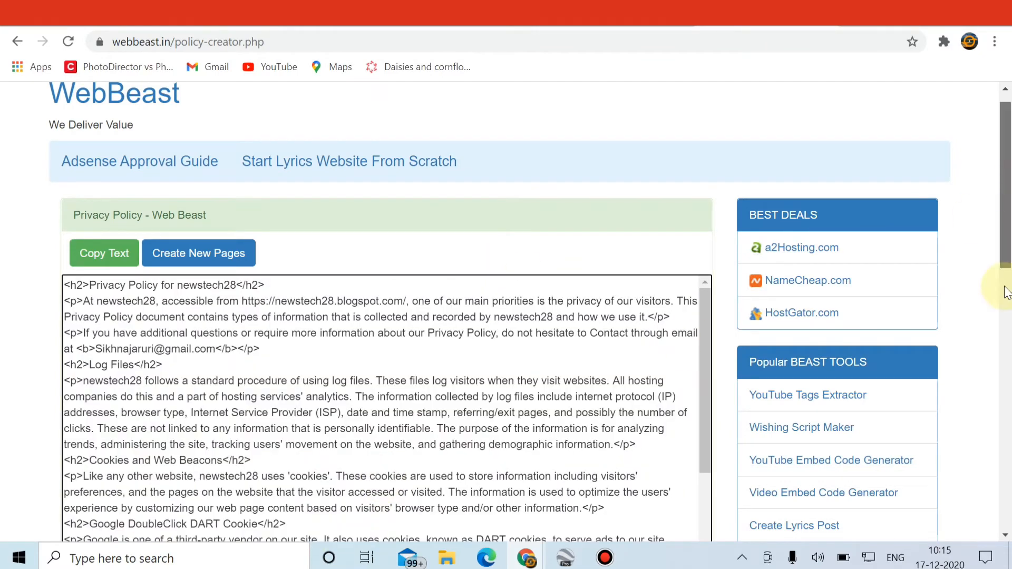
scroll(1007, 293, down, 5)
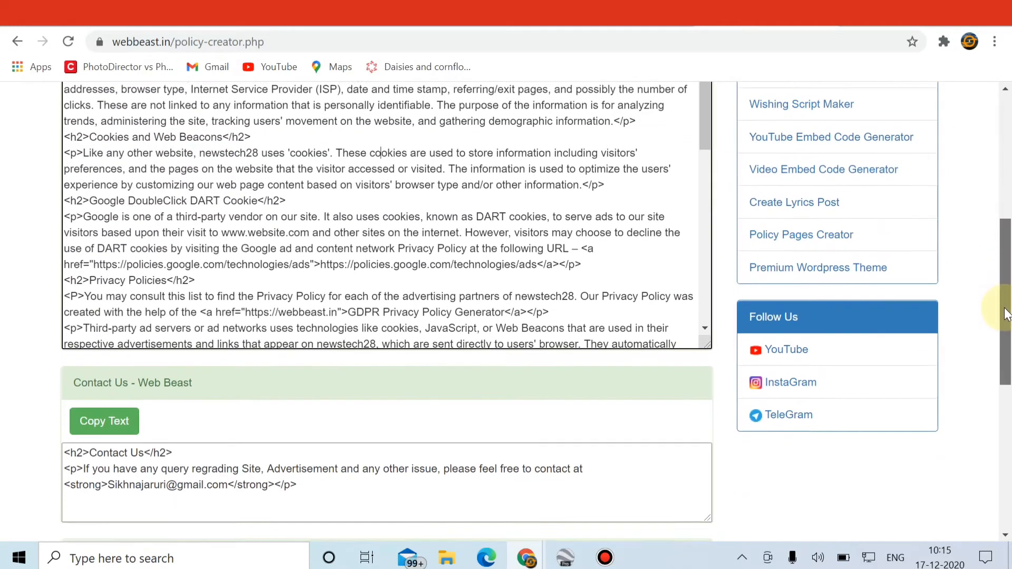
drag(1004, 319, 1003, 327)
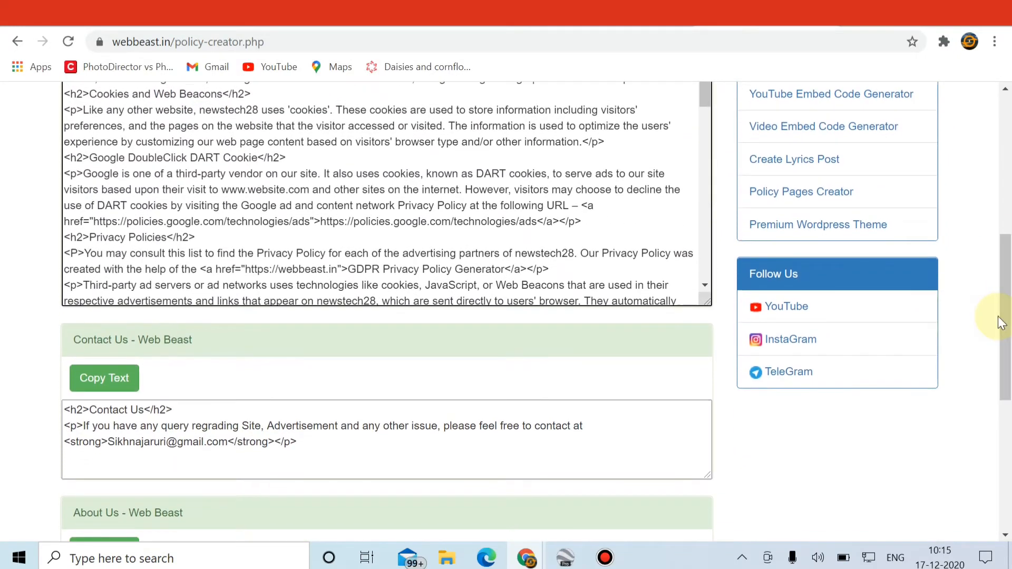
click(95, 389)
key(ctrl+c)
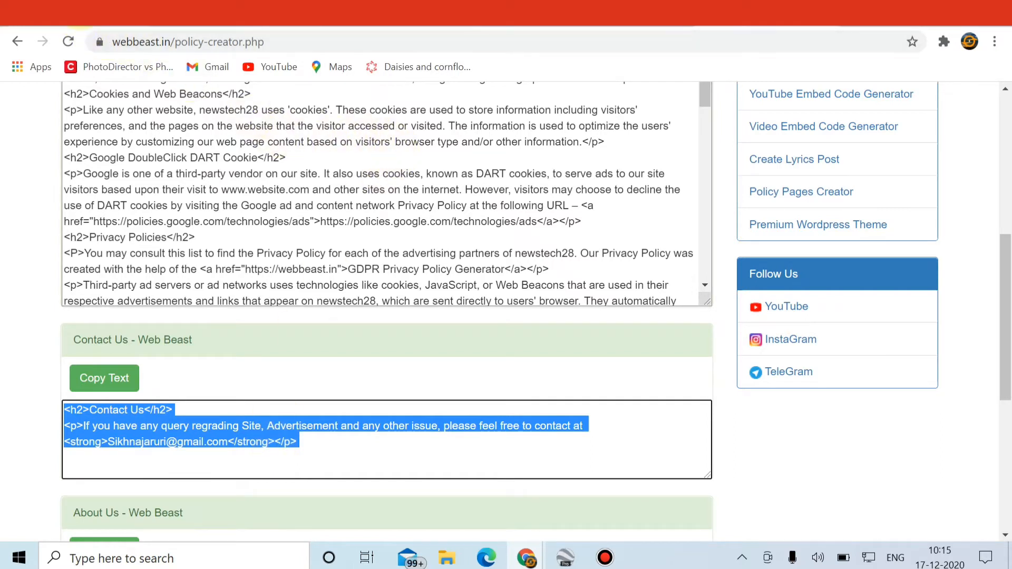
Create another new page in Blogger in HTML view and paste the Contact Us text into it
click(79, 21)
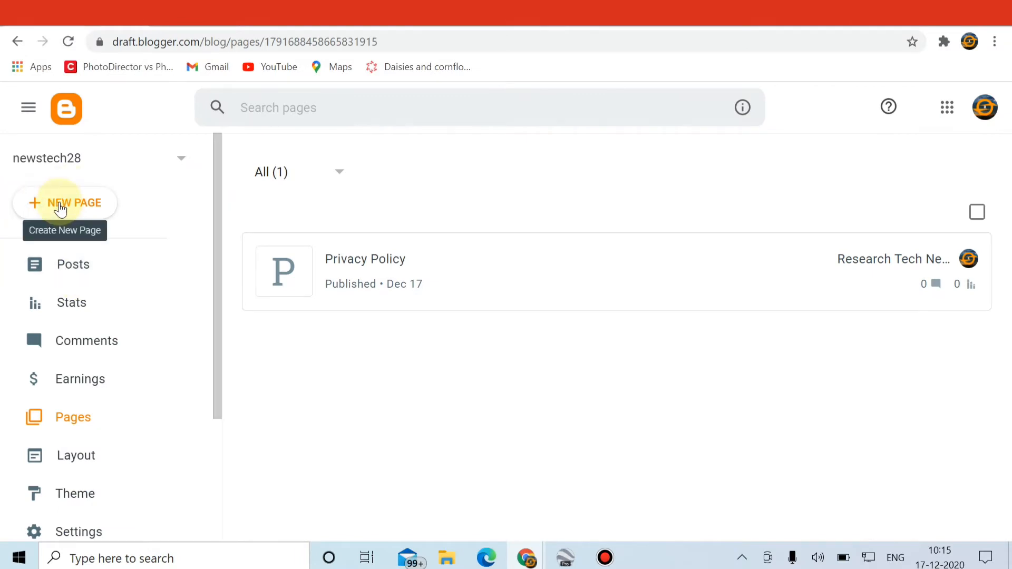
click(60, 208)
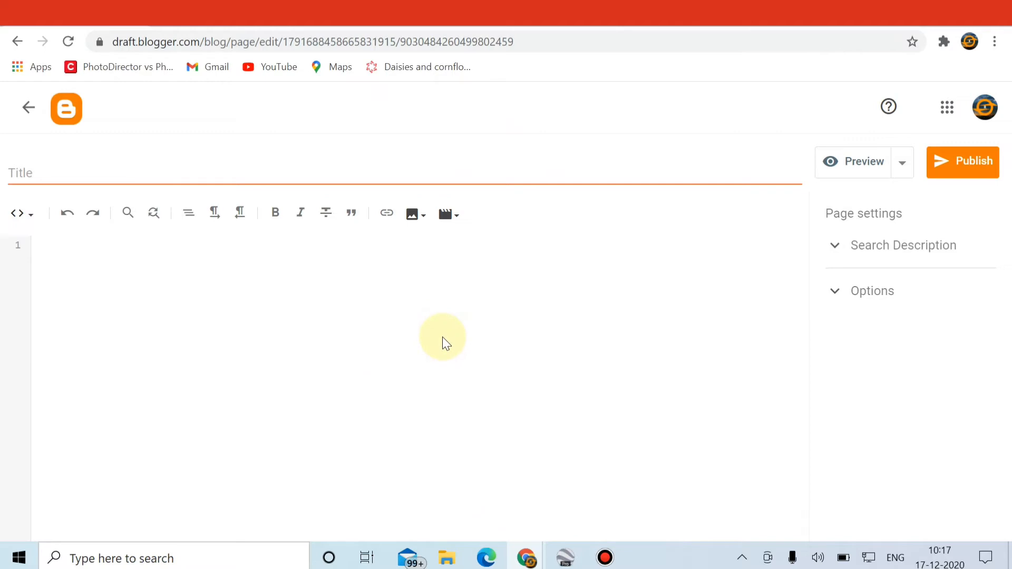
click(22, 215)
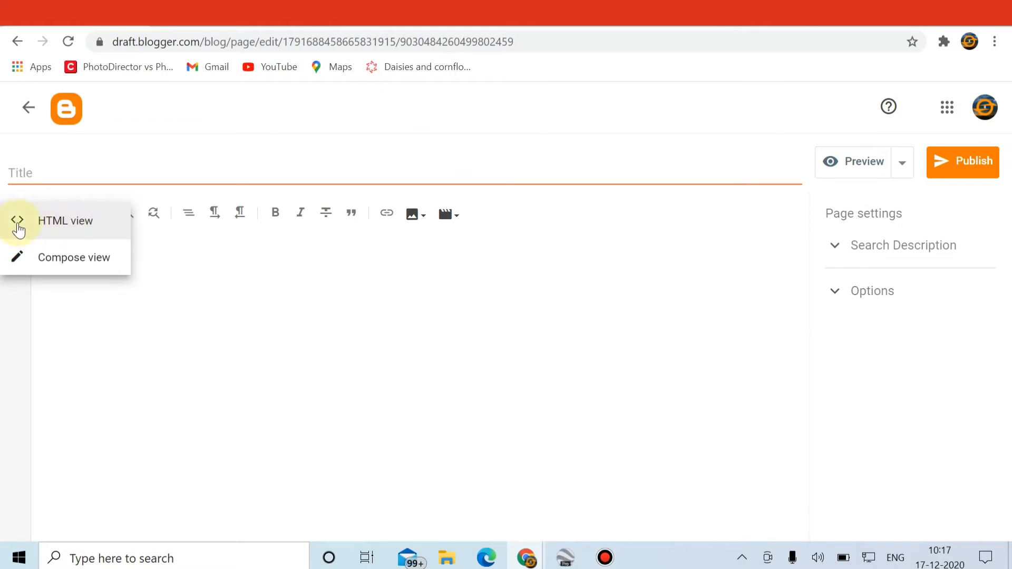
click(18, 228)
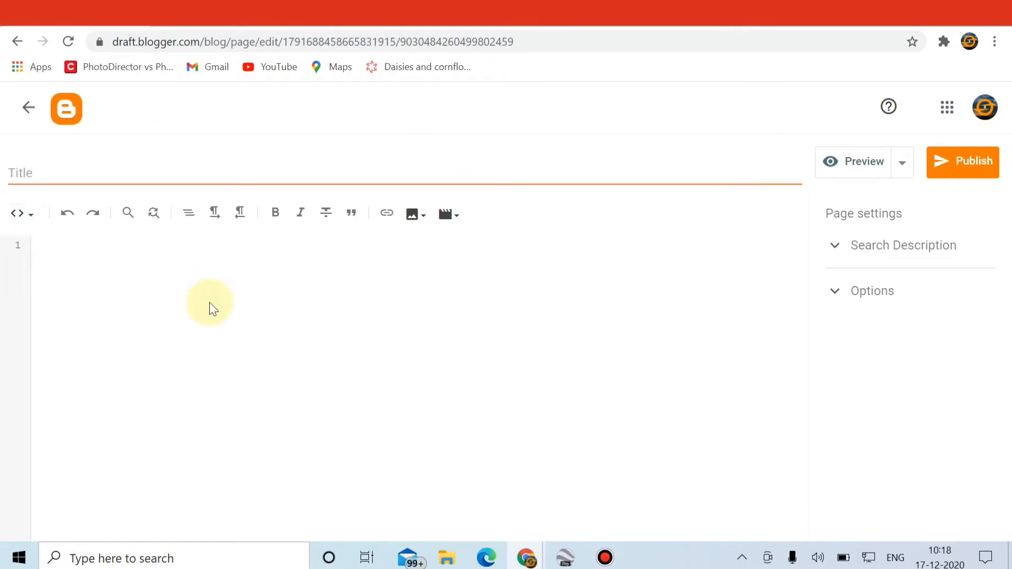
key(shift+F10)
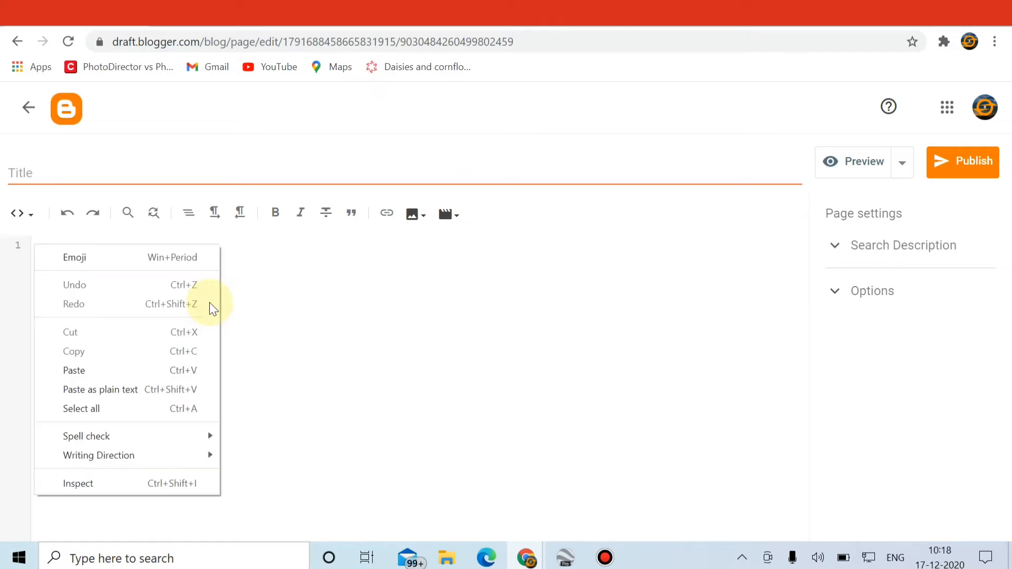
click(73, 370)
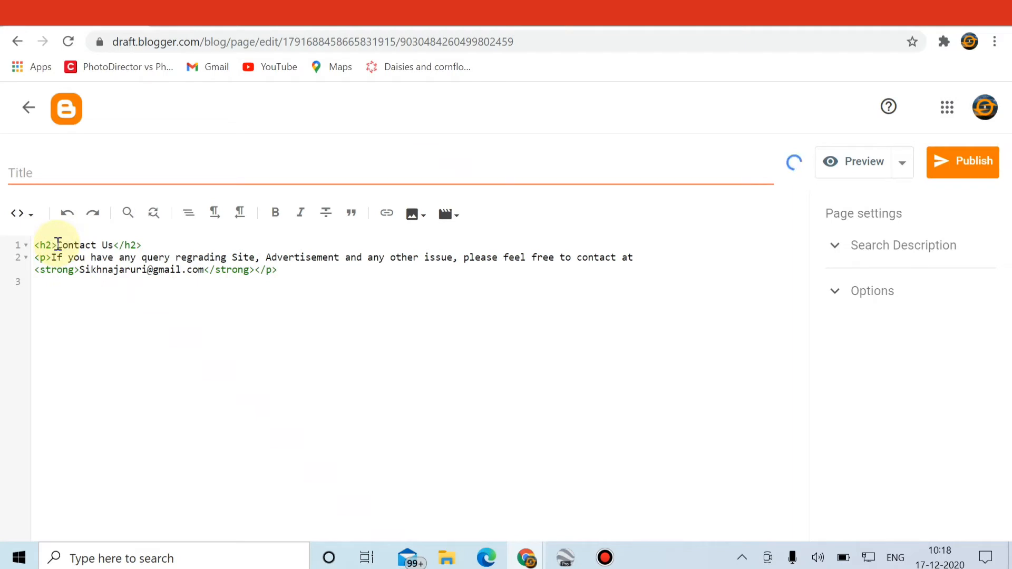
Copy "Contact Us" from the heading in the page code into the page title and publish the page
drag(58, 244, 113, 243)
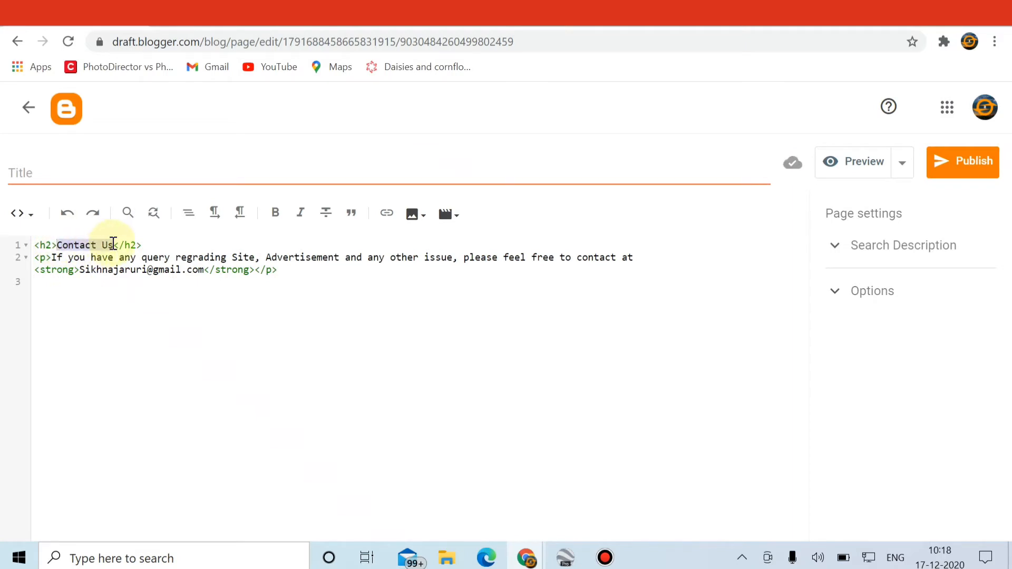
right_click(112, 243)
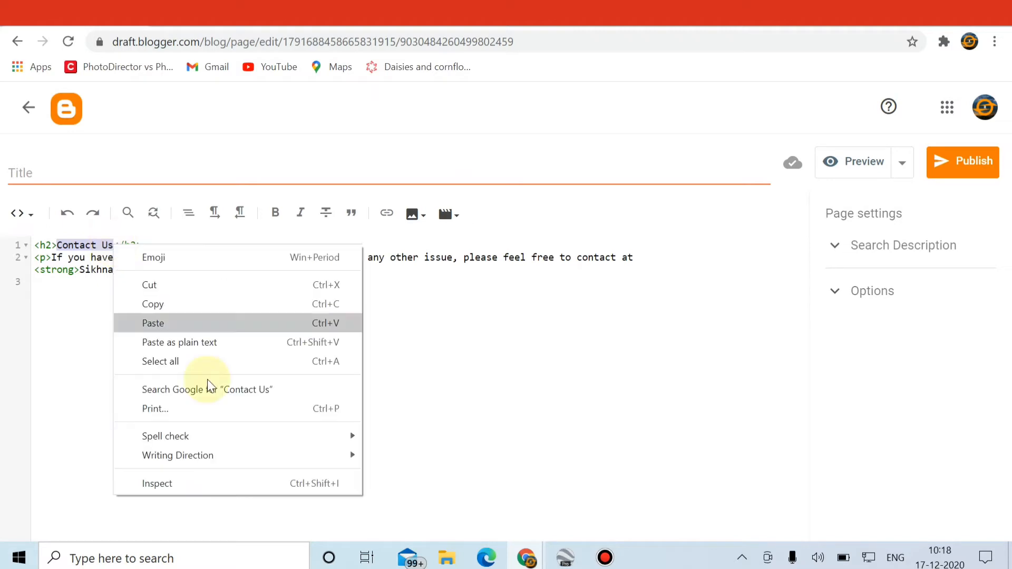
click(179, 306)
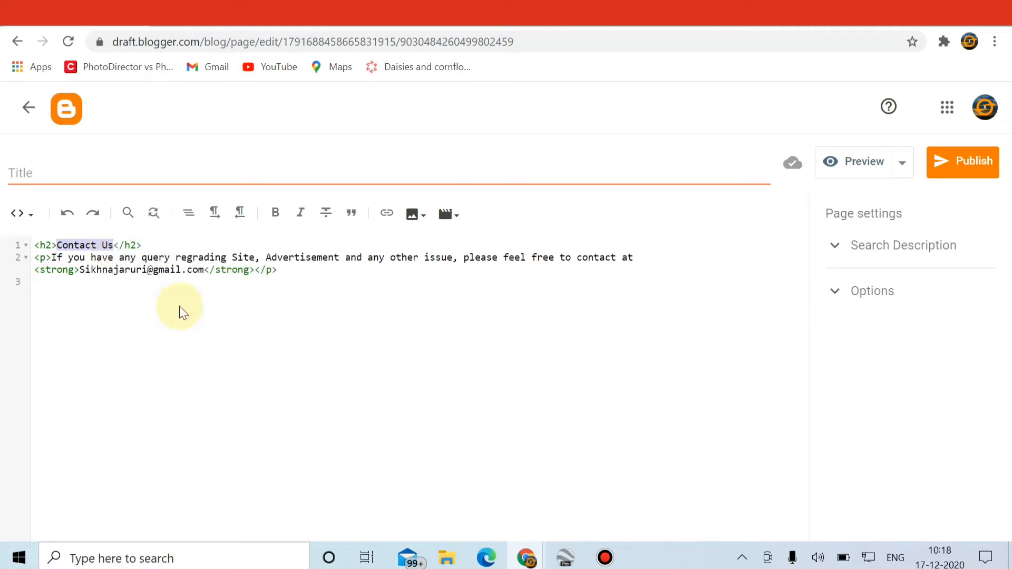
click(81, 170)
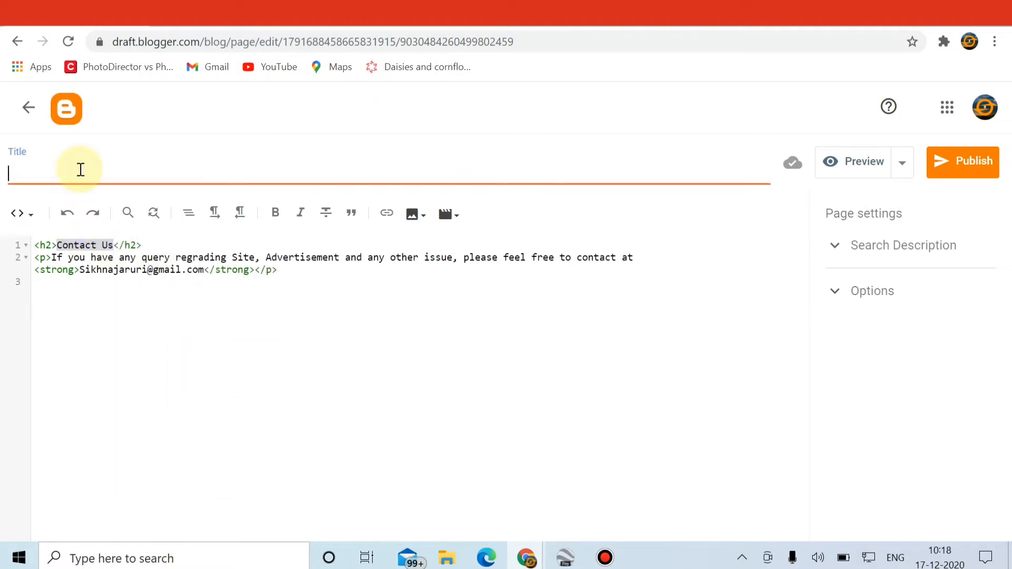
right_click(79, 169)
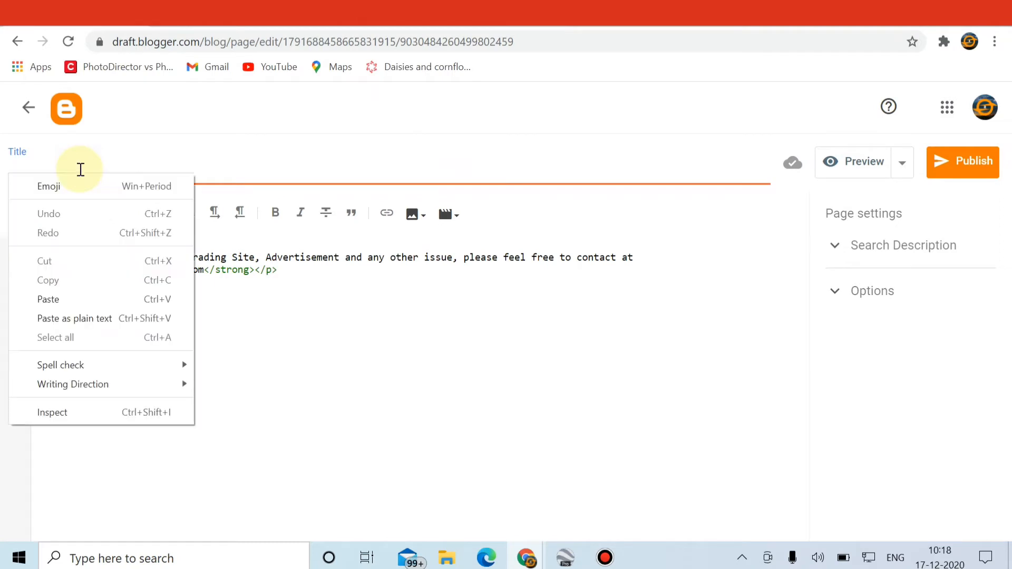
click(42, 299)
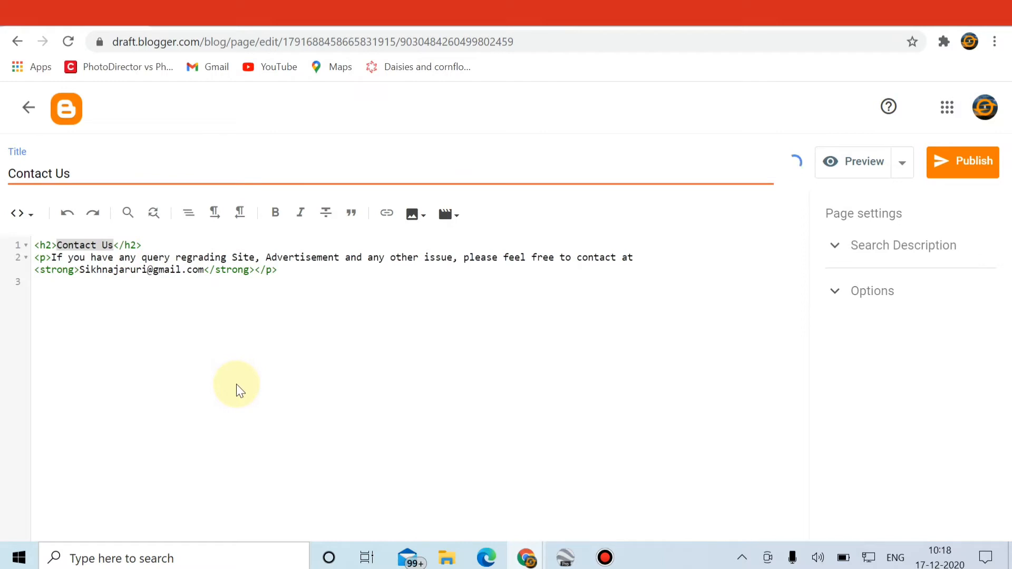
click(954, 167)
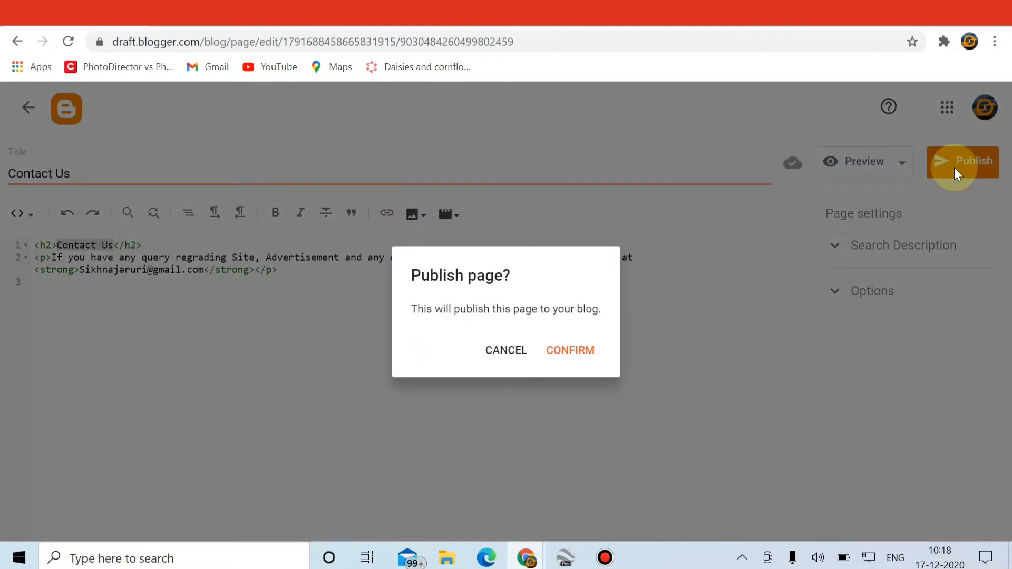
click(570, 357)
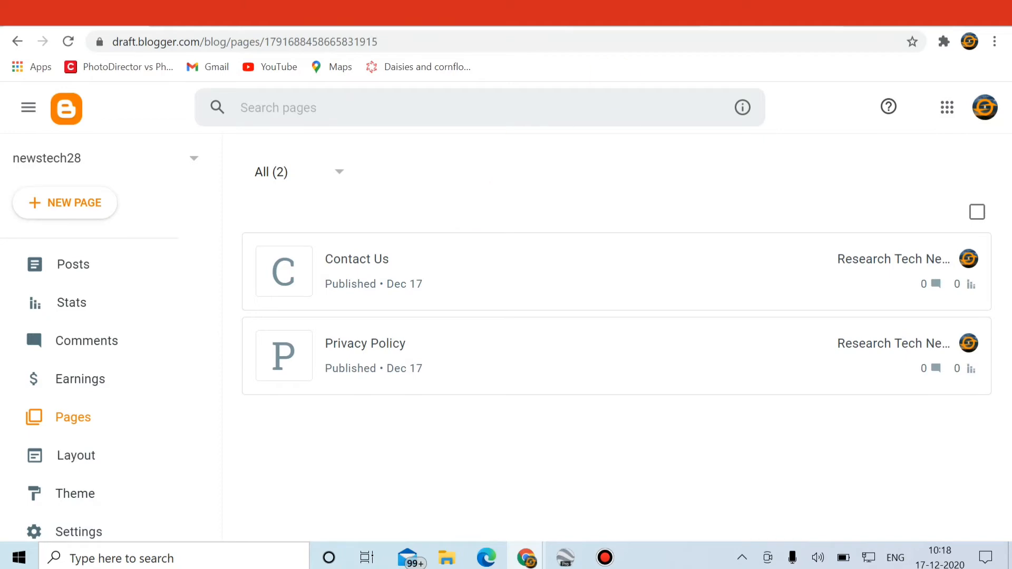
Switch to the WebBeast policy generator results and copy the generated About Us text
click(766, 13)
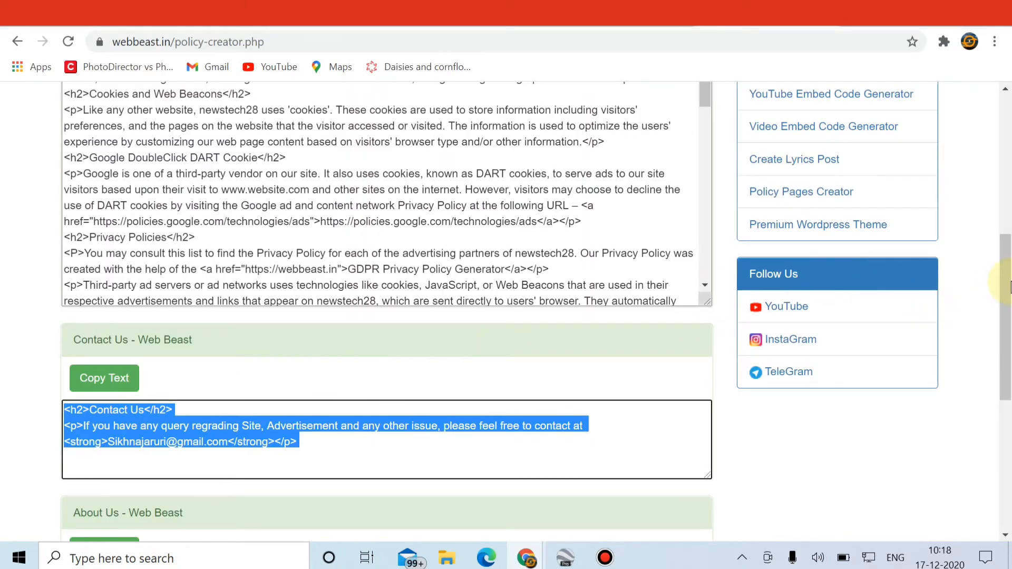
scroll(1006, 285, down, 5)
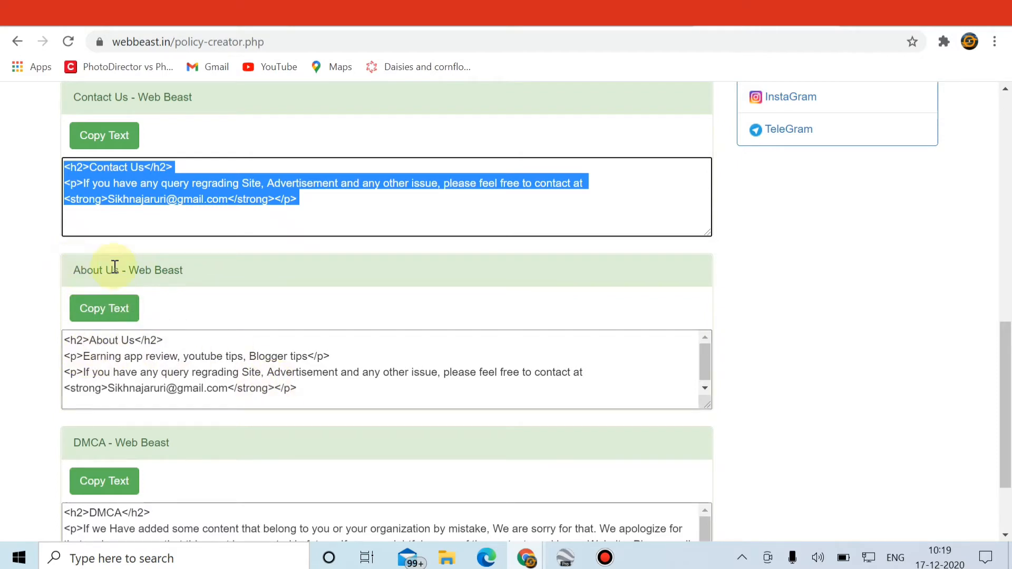
click(119, 311)
key(ctrl+c)
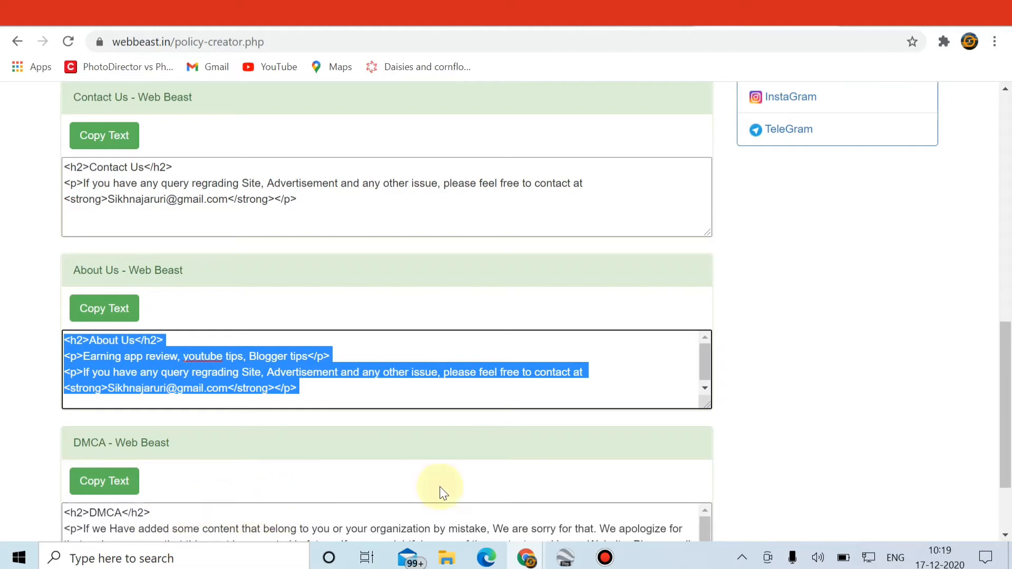
drag(1010, 393, 1009, 500)
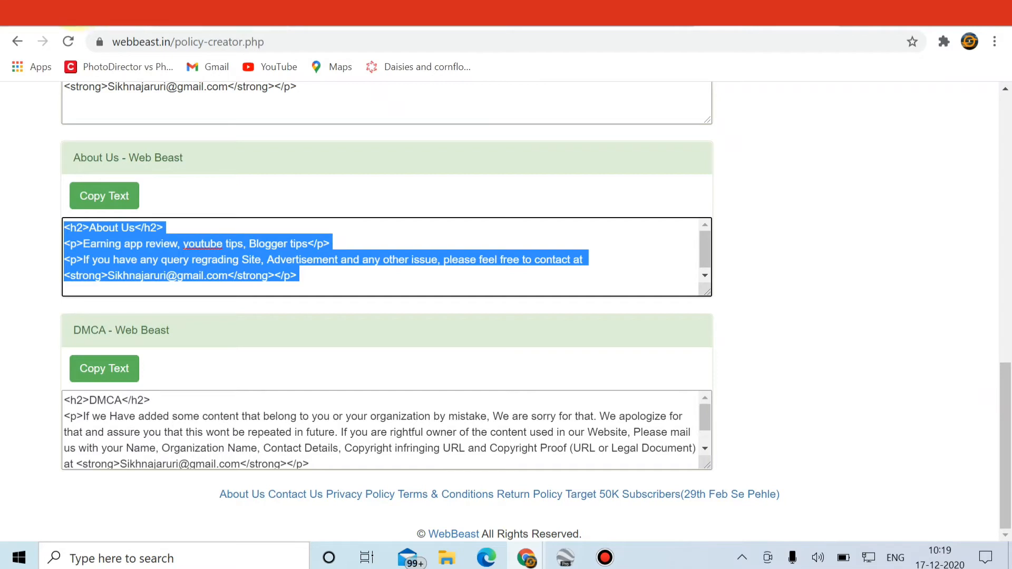
Return to Blogger, create a new page in HTML view and paste the About Us text into it
click(74, 16)
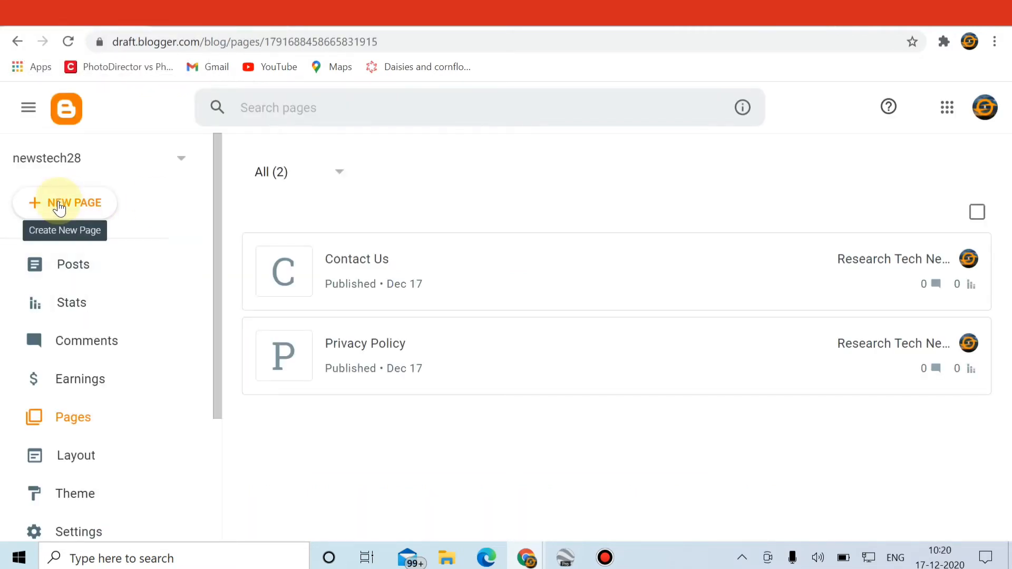
click(59, 208)
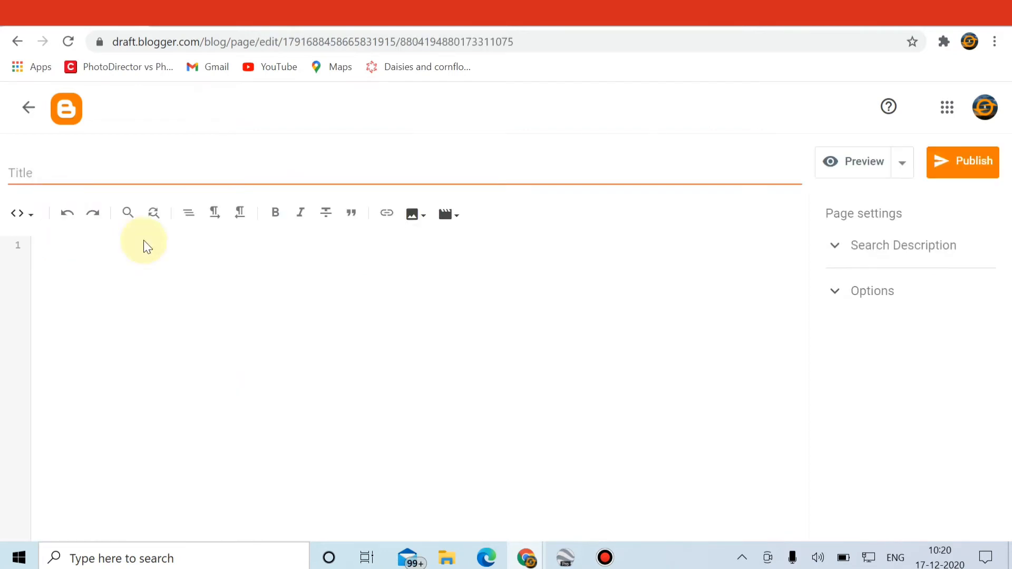
click(124, 312)
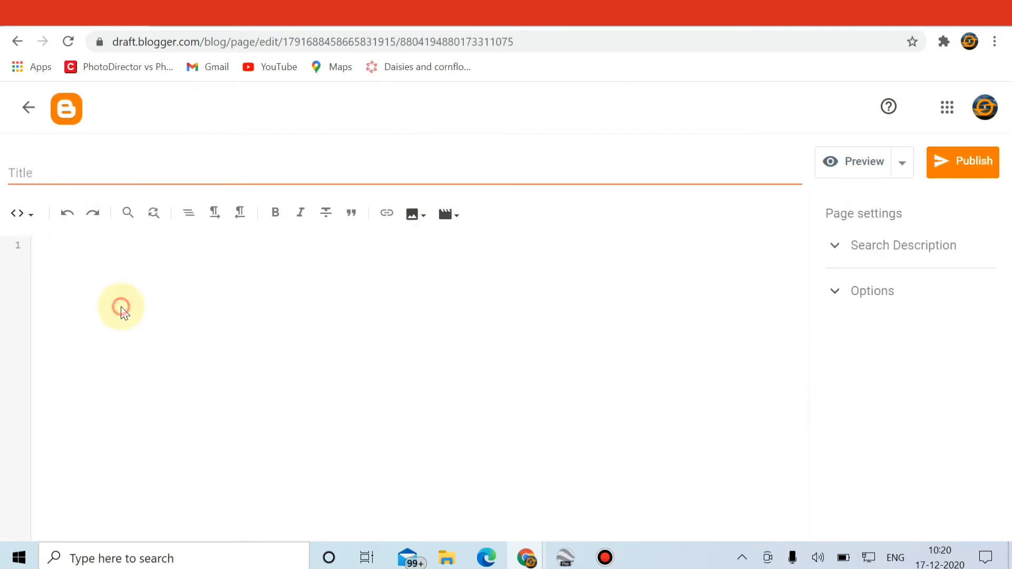
click(28, 224)
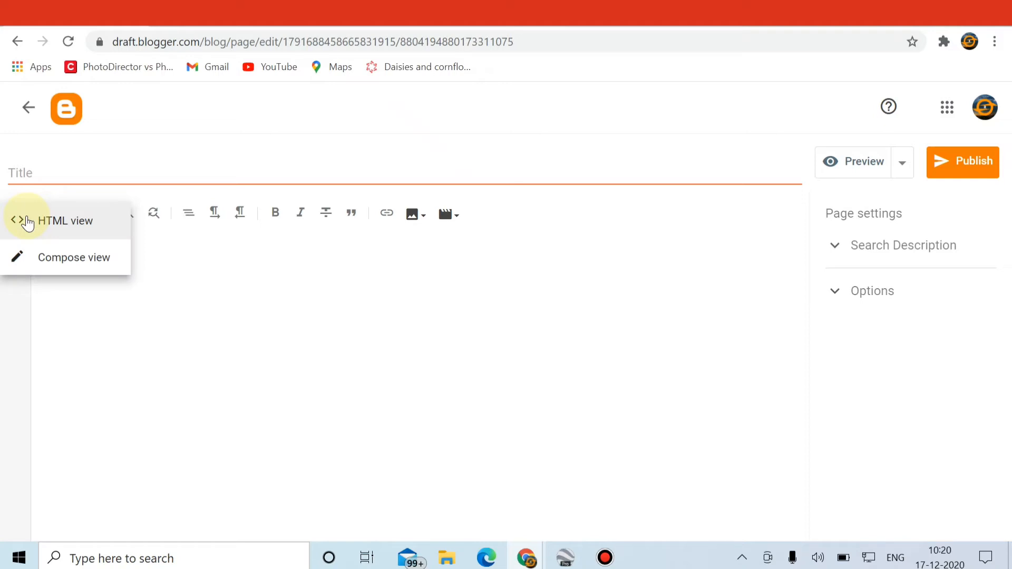
click(28, 221)
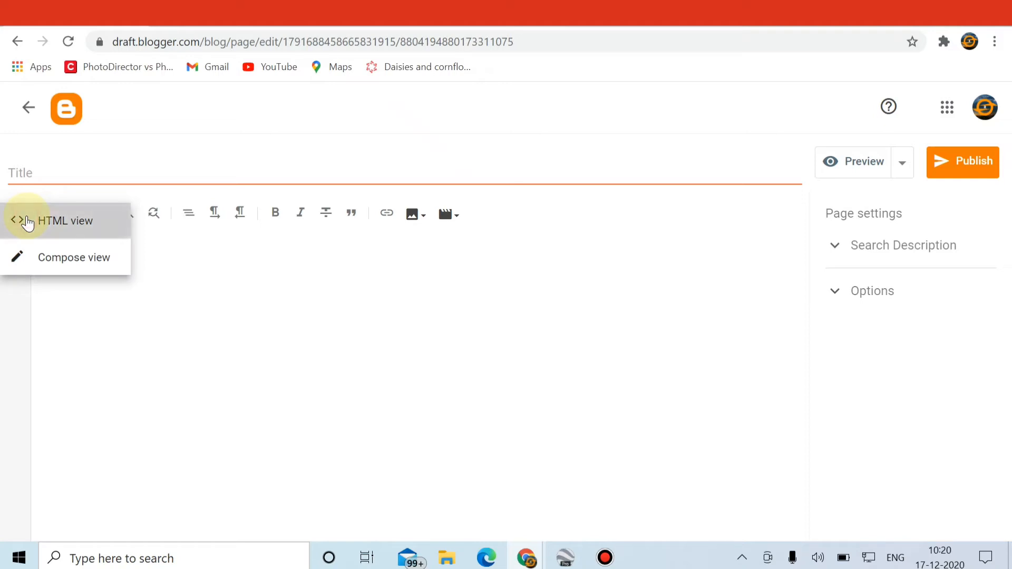
right_click(146, 319)
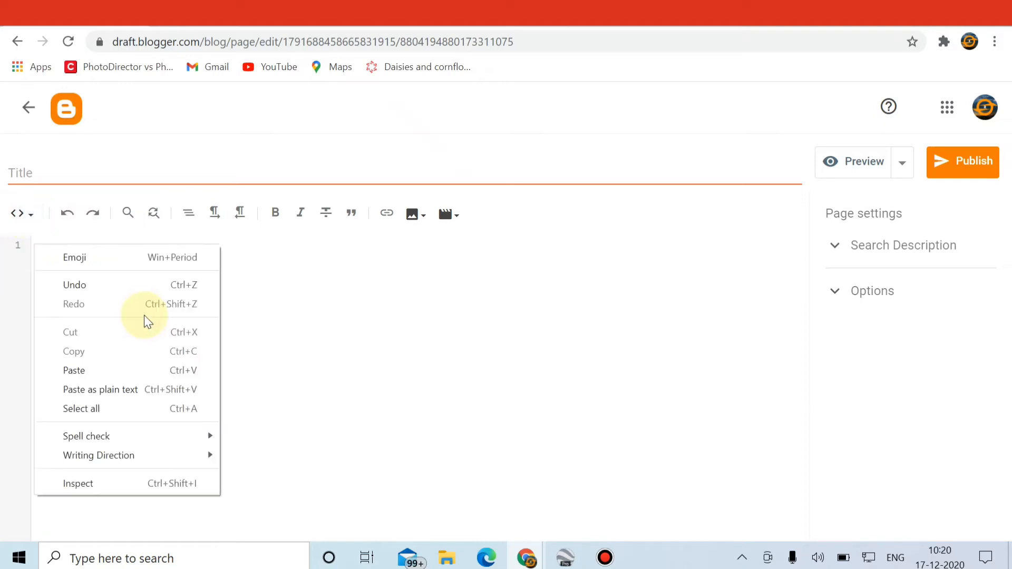
click(87, 363)
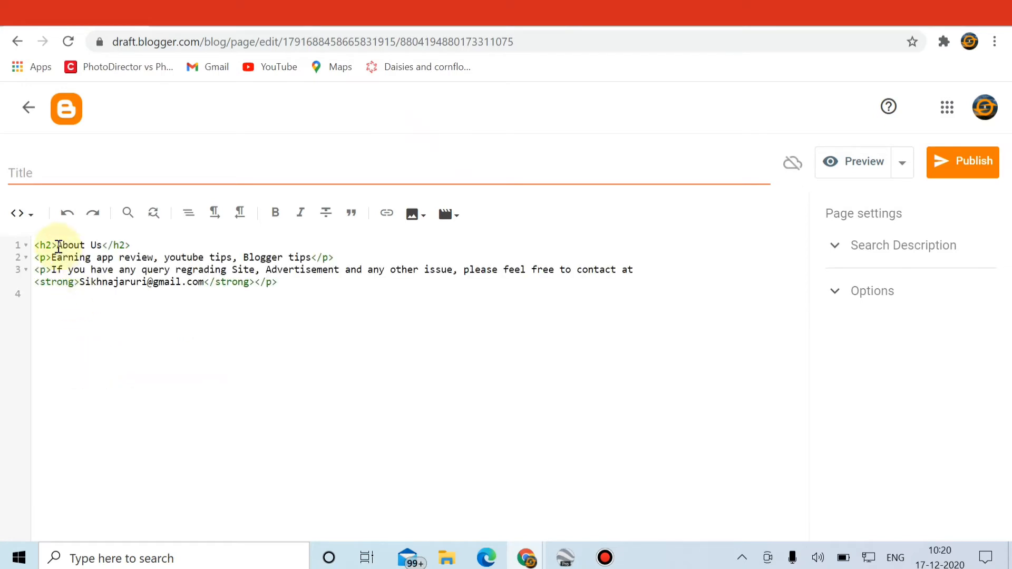
Copy "About Us" from the heading in the page code into the page title and publish the page
drag(58, 245, 104, 245)
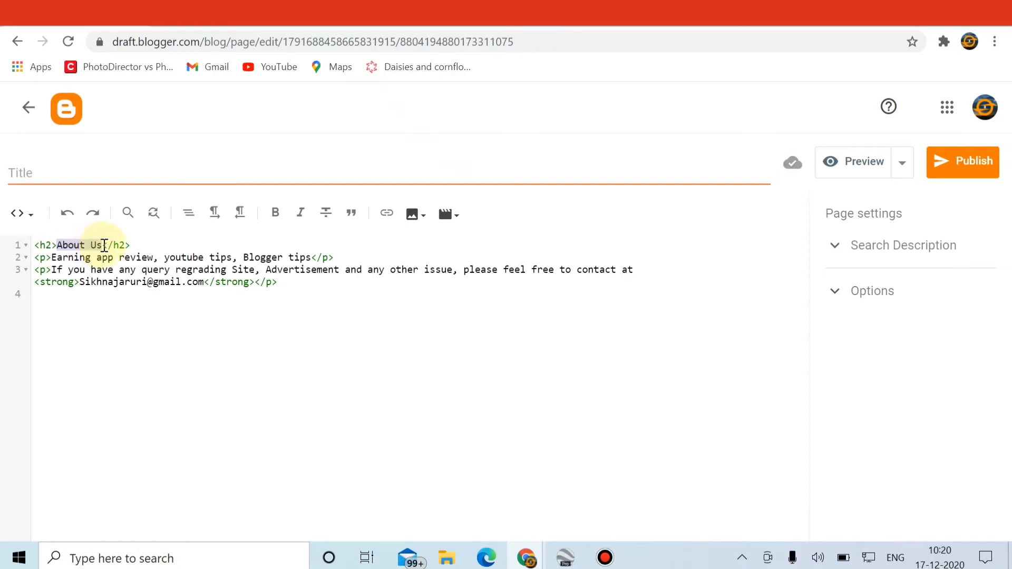
right_click(103, 246)
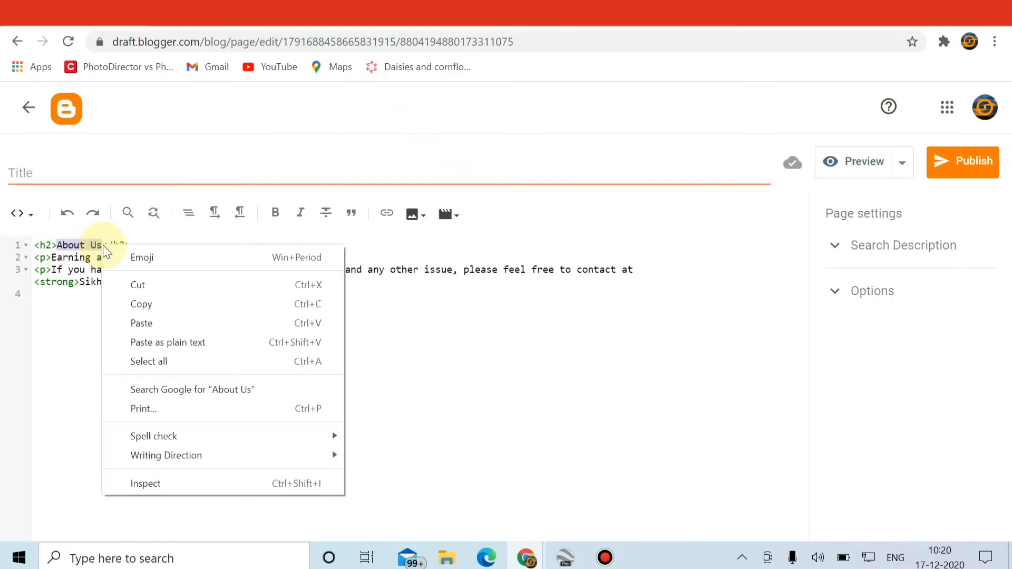
click(161, 303)
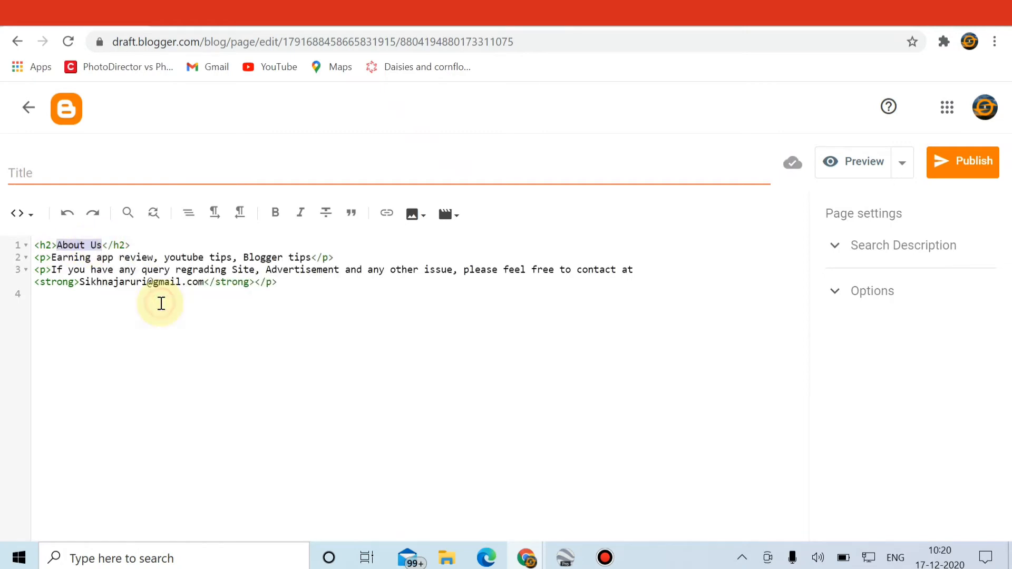
click(75, 175)
right_click(76, 174)
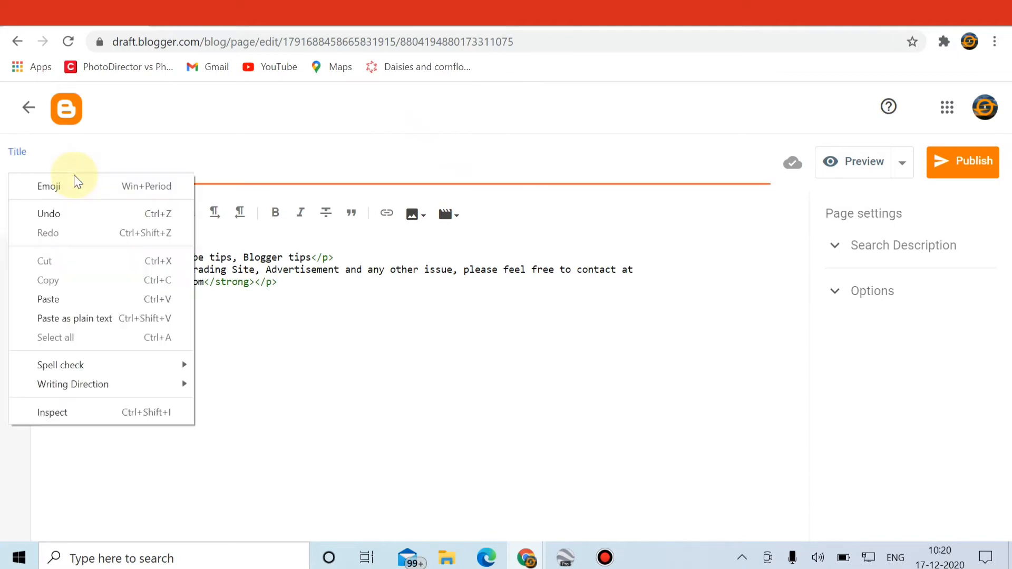
click(45, 298)
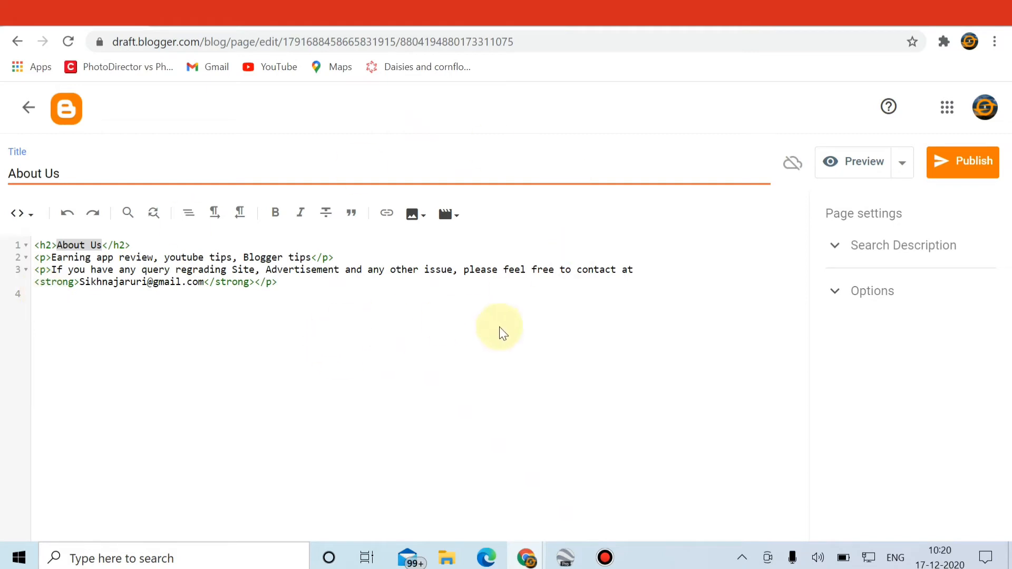
click(972, 169)
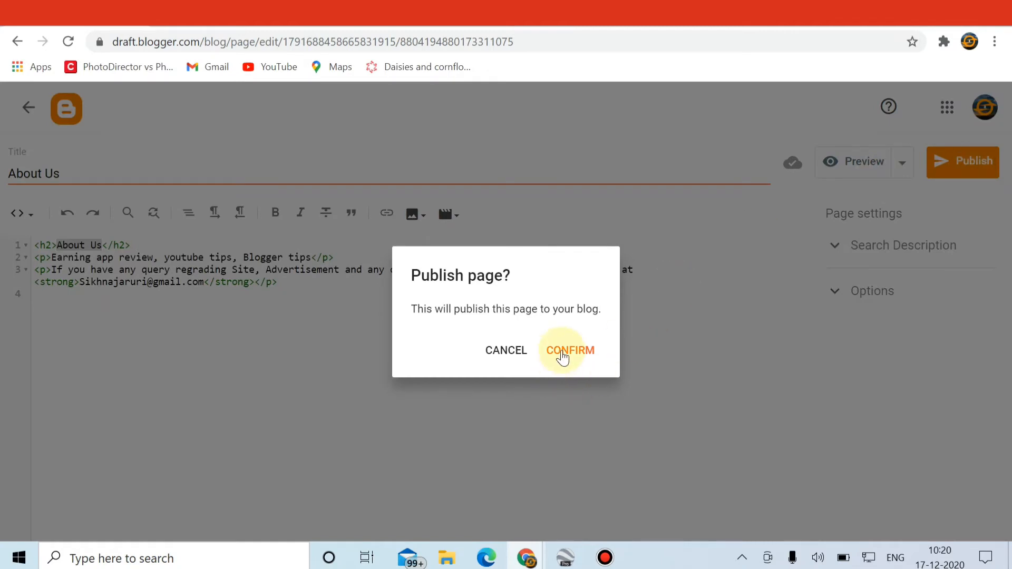
click(562, 354)
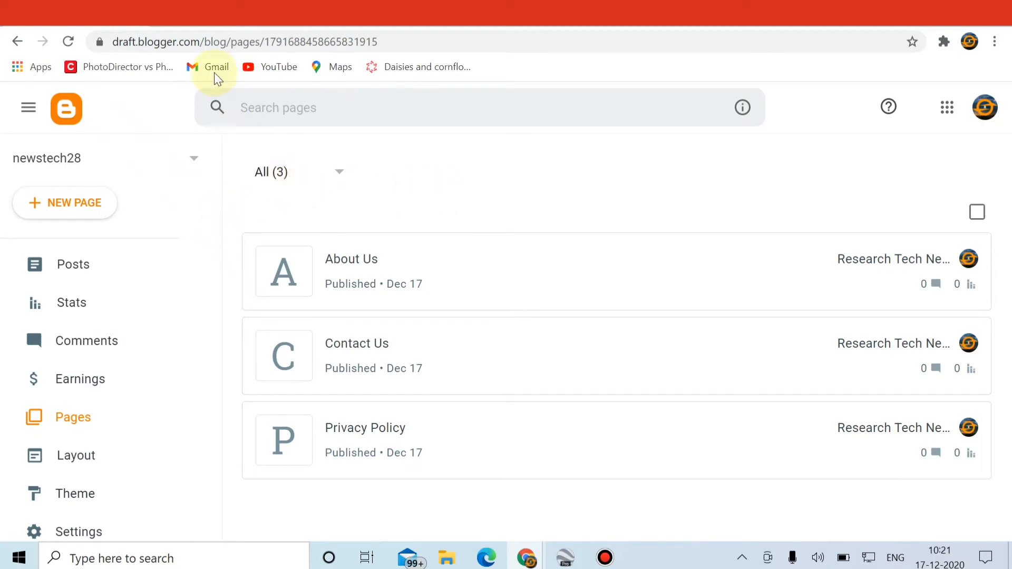
Look at the footer page links on newstech28.blogspot.com and return to the Blogger page list
click(206, 25)
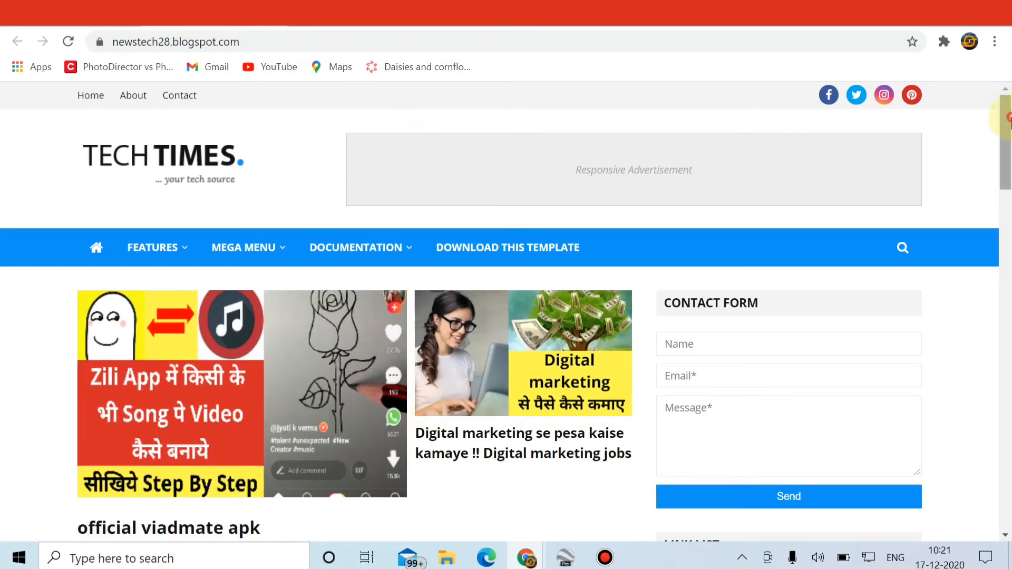
drag(1000, 238, 995, 466)
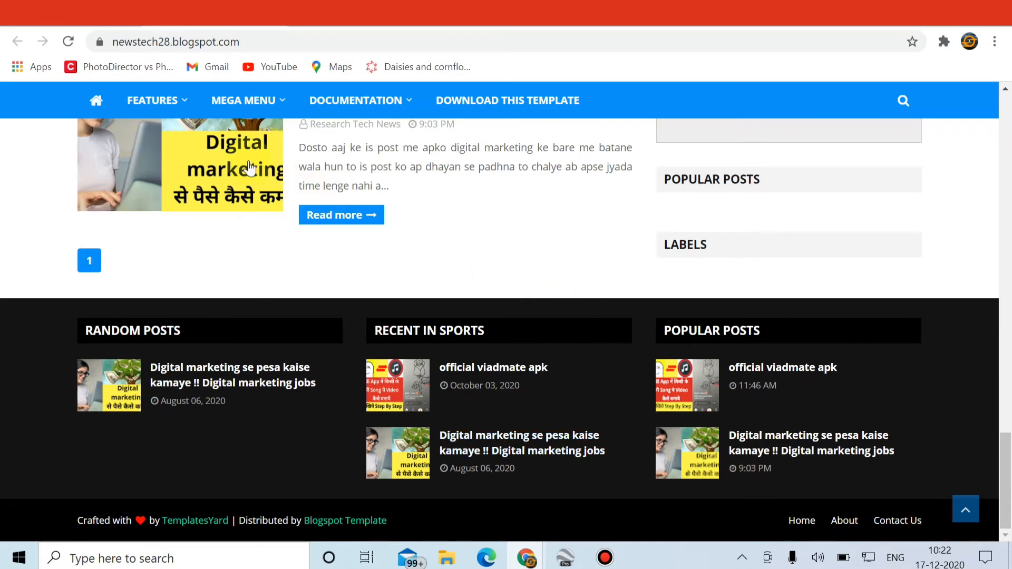
click(84, 14)
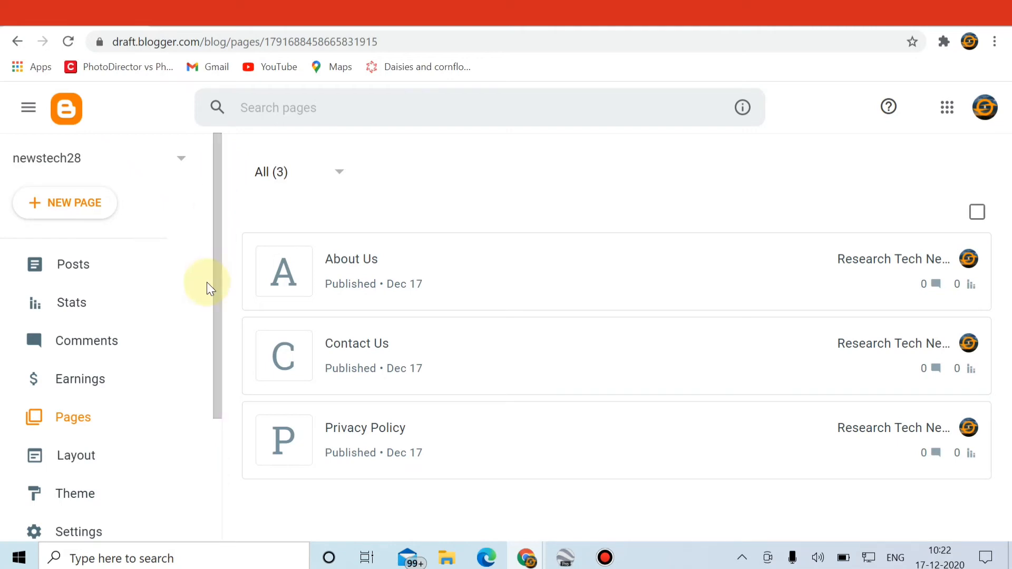
Open the preview of the About Us page and copy its web address
mouse_move(915, 273)
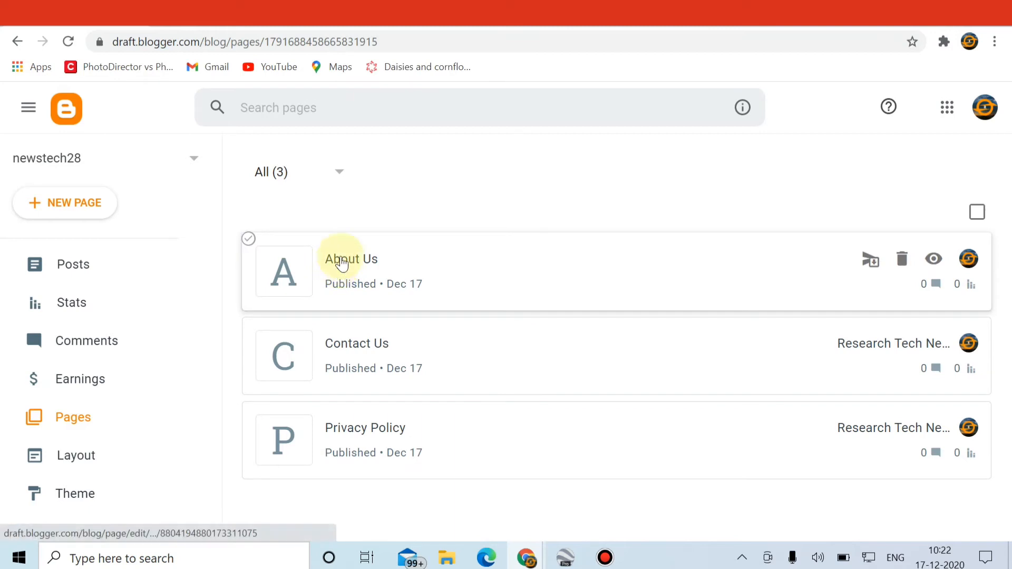
click(933, 260)
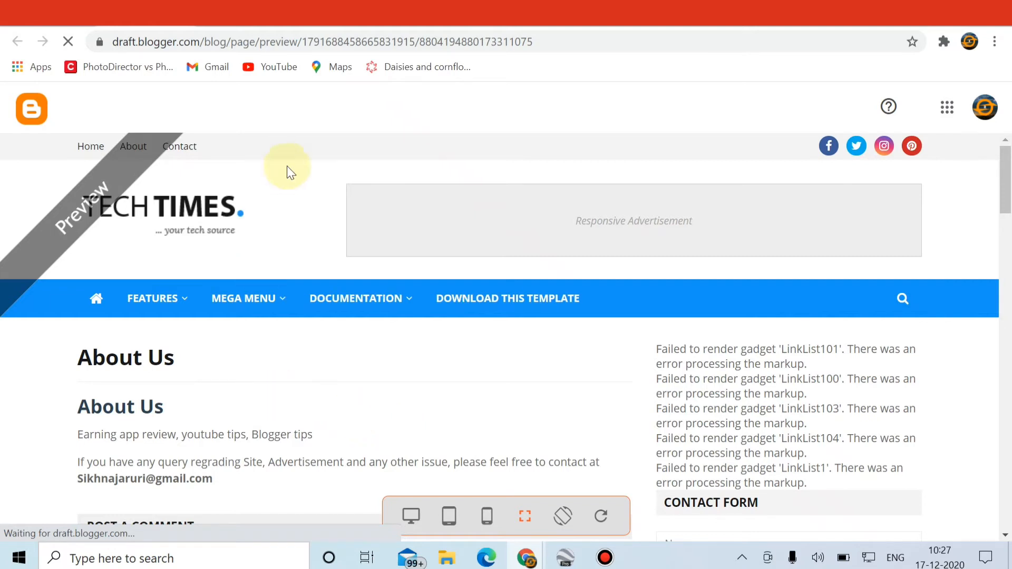
click(353, 46)
right_click(353, 45)
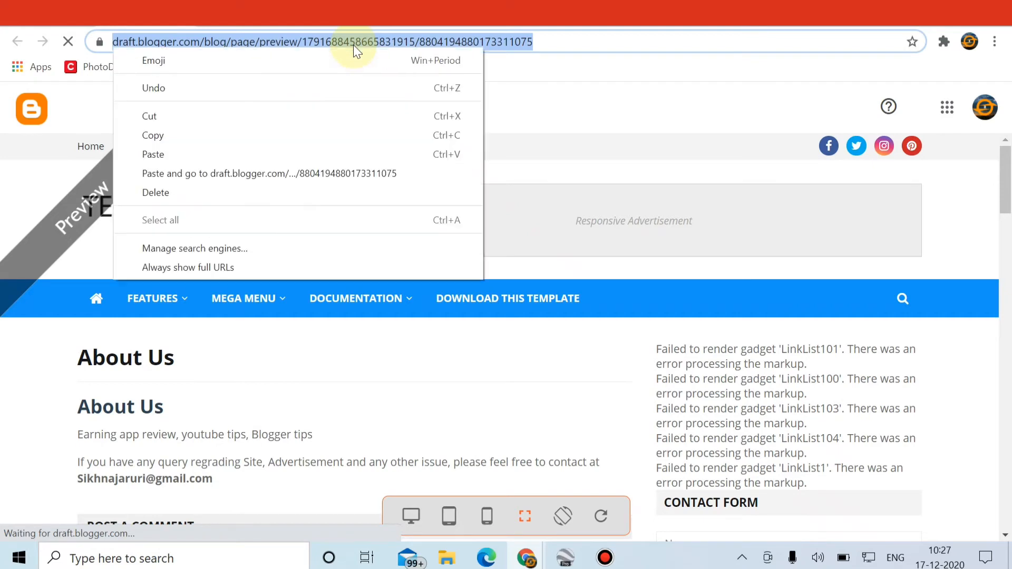
click(184, 133)
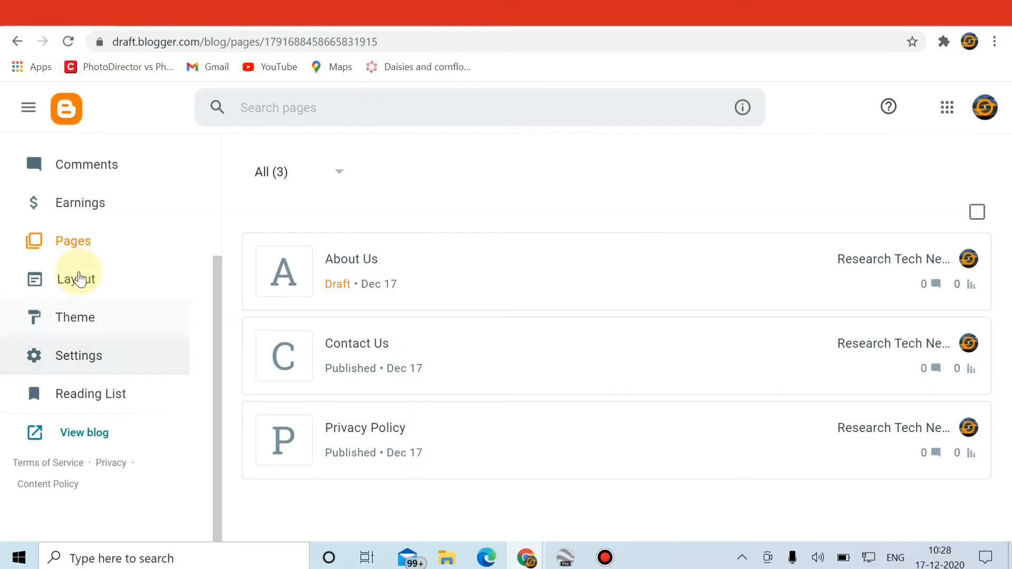
In the layout's Menu Footer Widget, replace the About link's URL with the copied About Us page address and save the widget
click(77, 287)
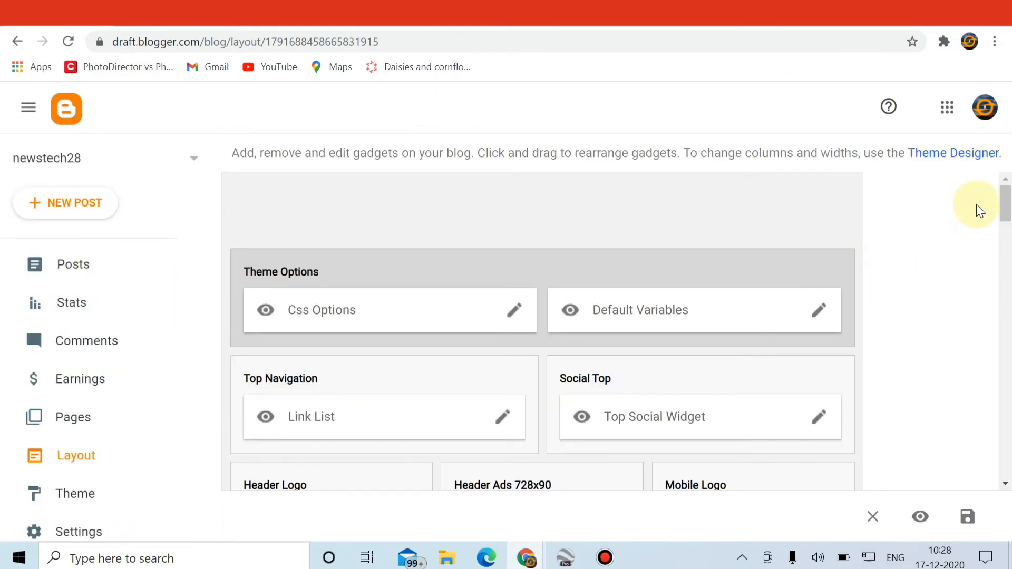
drag(1007, 205, 1009, 494)
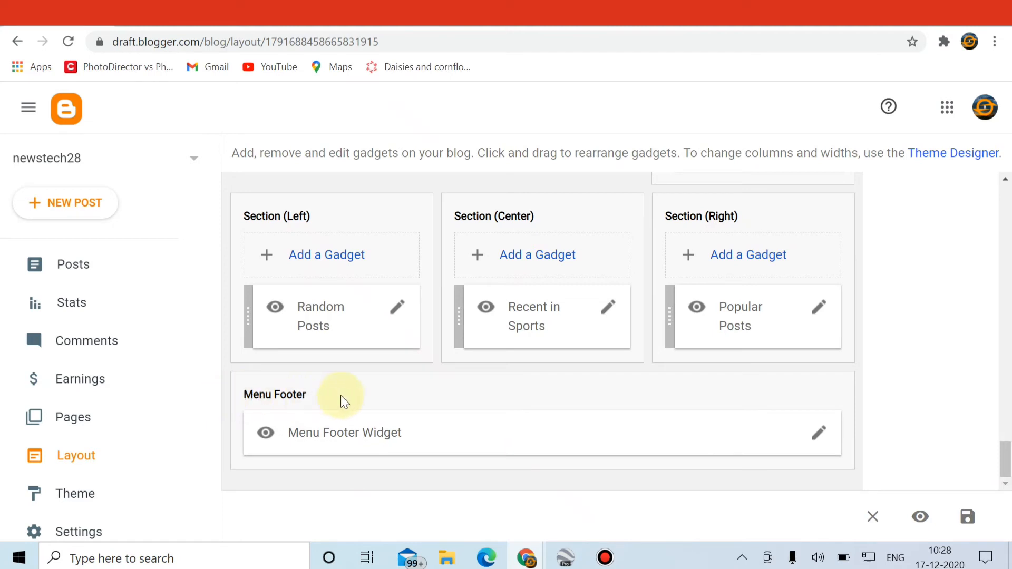
click(818, 435)
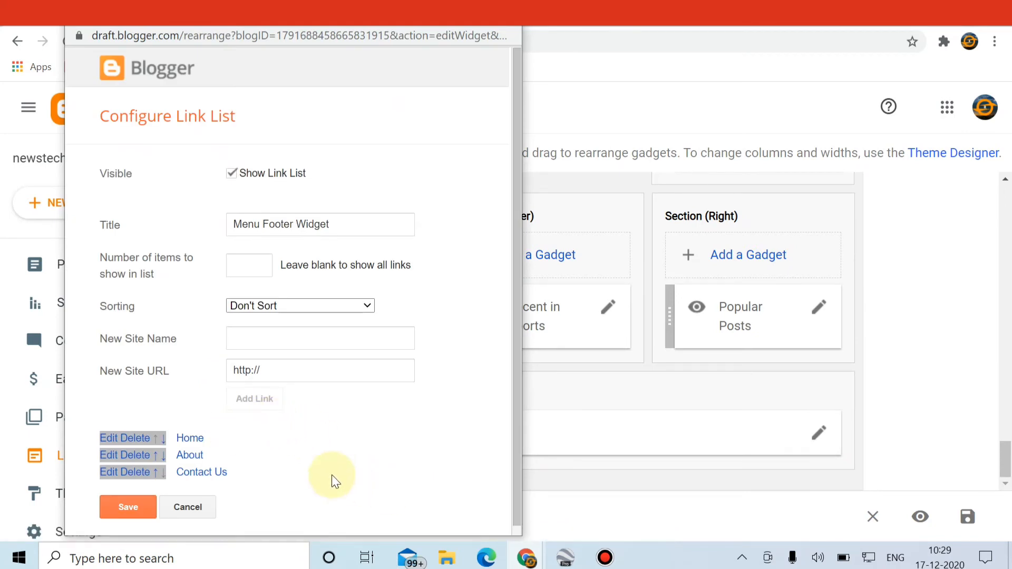
click(110, 456)
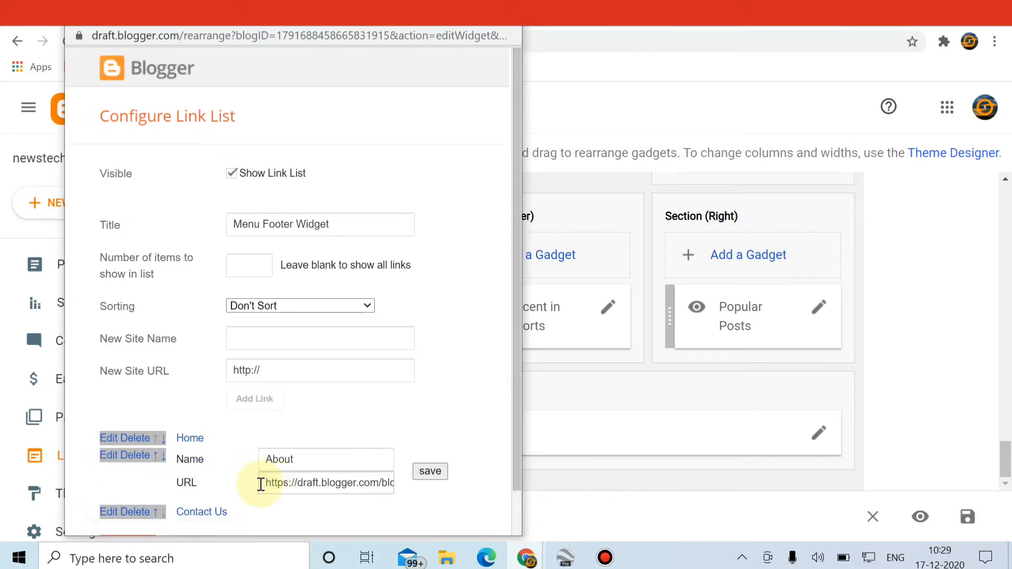
drag(339, 482, 454, 501)
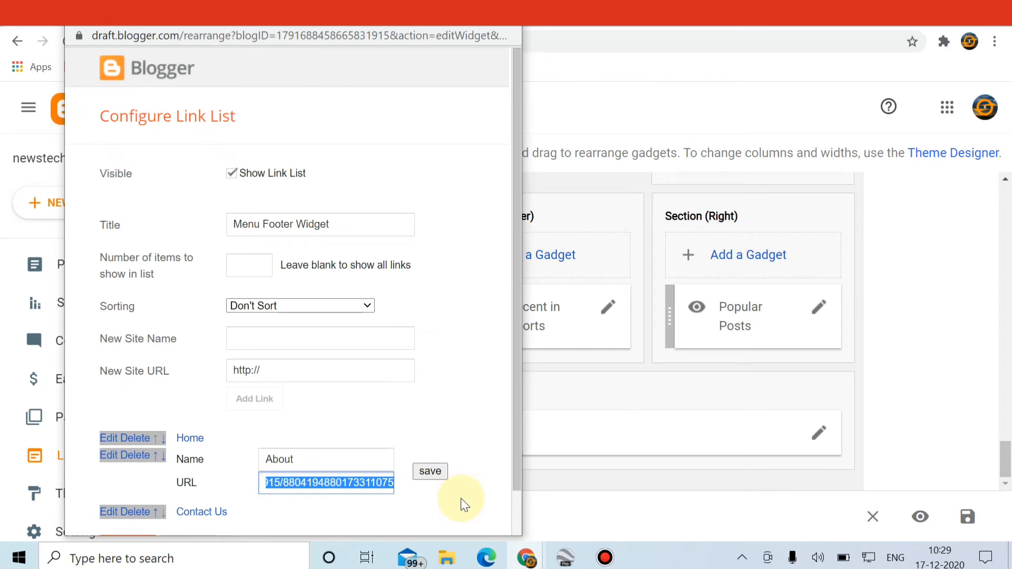
key(BackSpace)
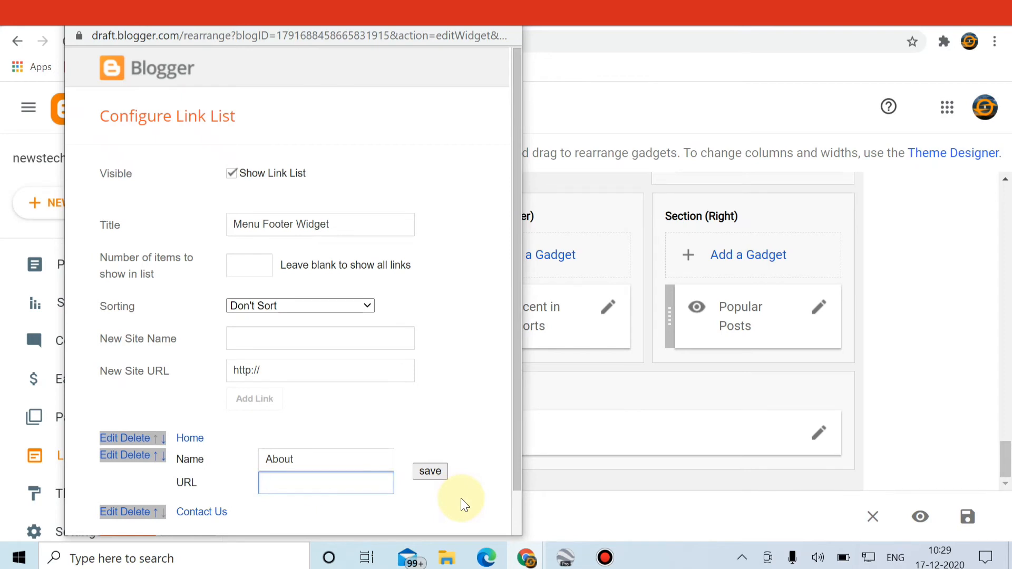
key(Menu)
click(344, 358)
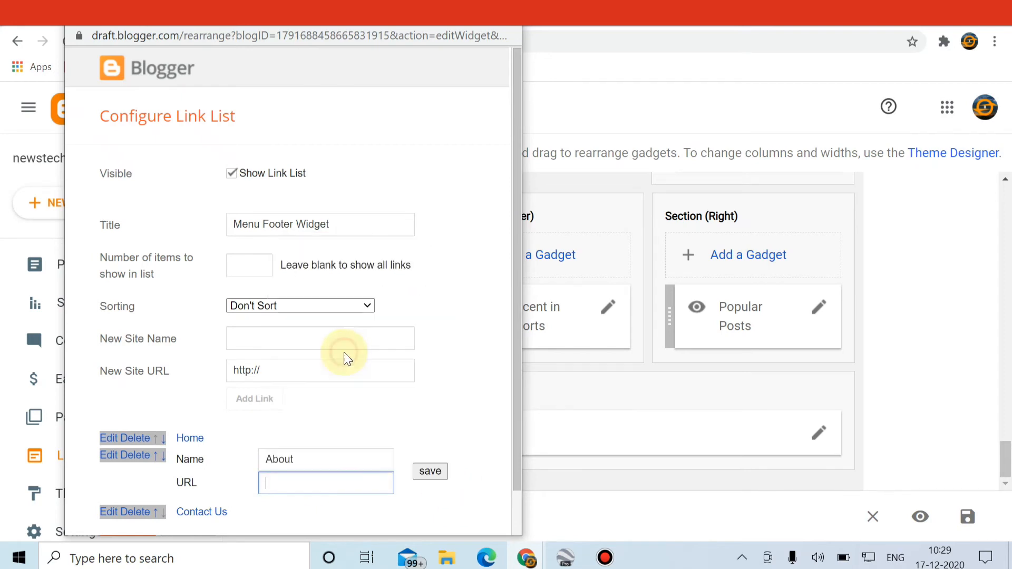
click(434, 472)
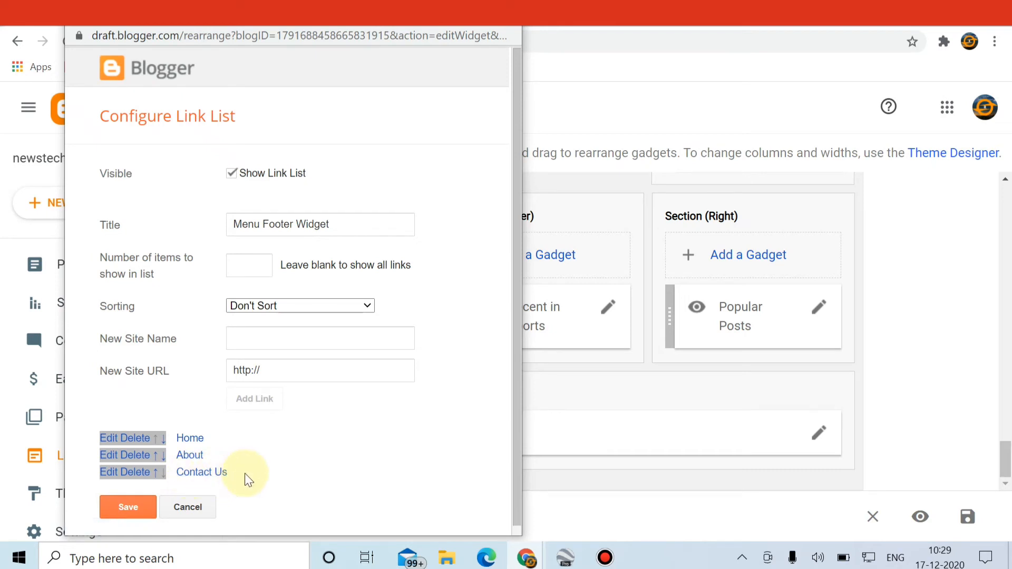
click(122, 508)
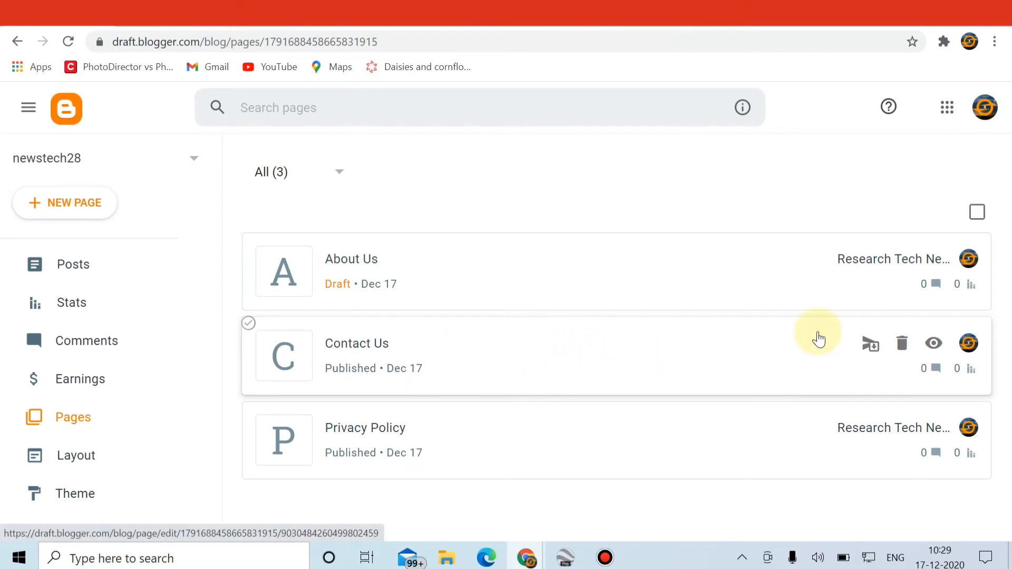
View the Contact Us page from the page list and copy its web address
click(933, 344)
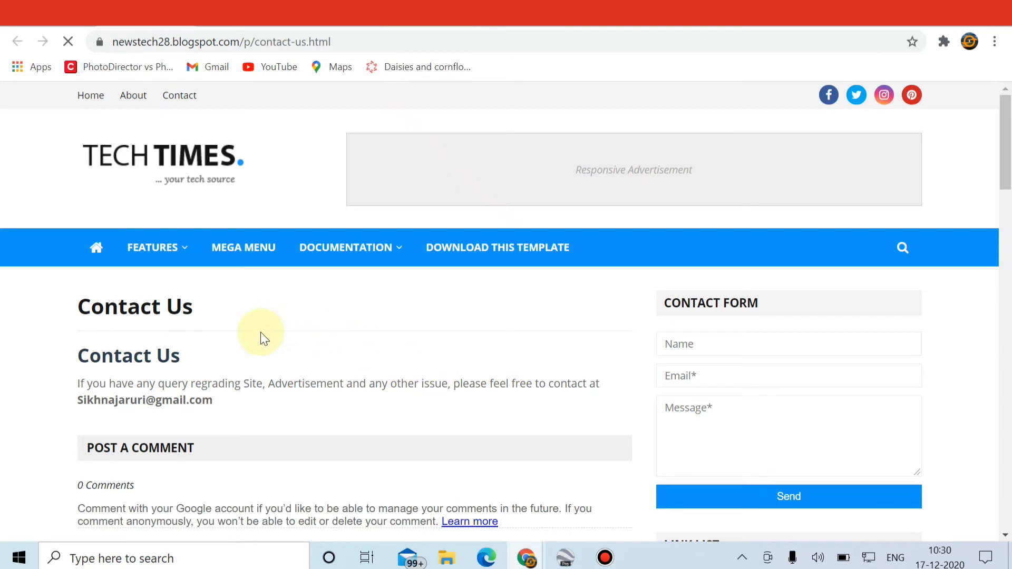
click(316, 41)
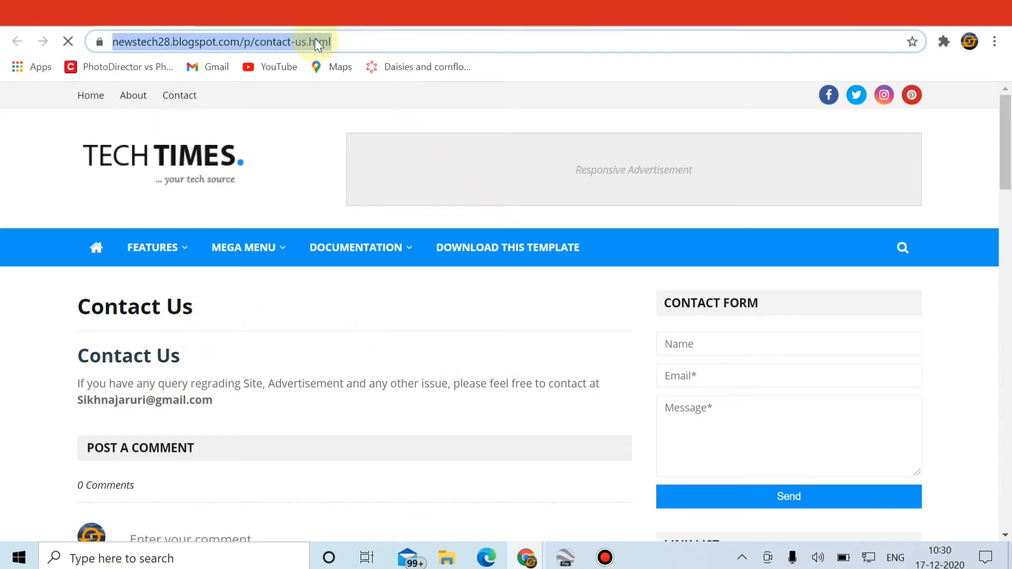
right_click(314, 41)
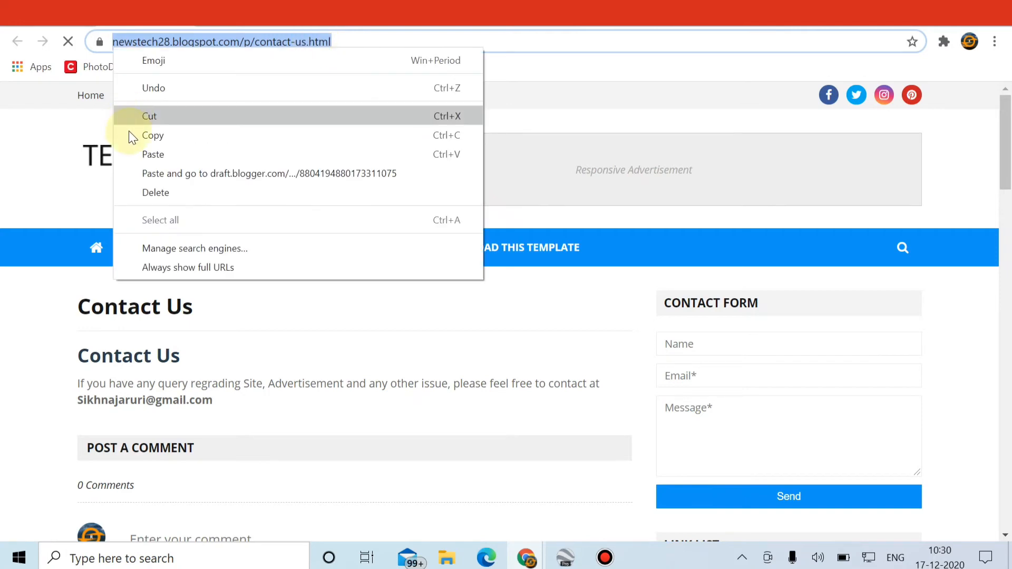
click(134, 138)
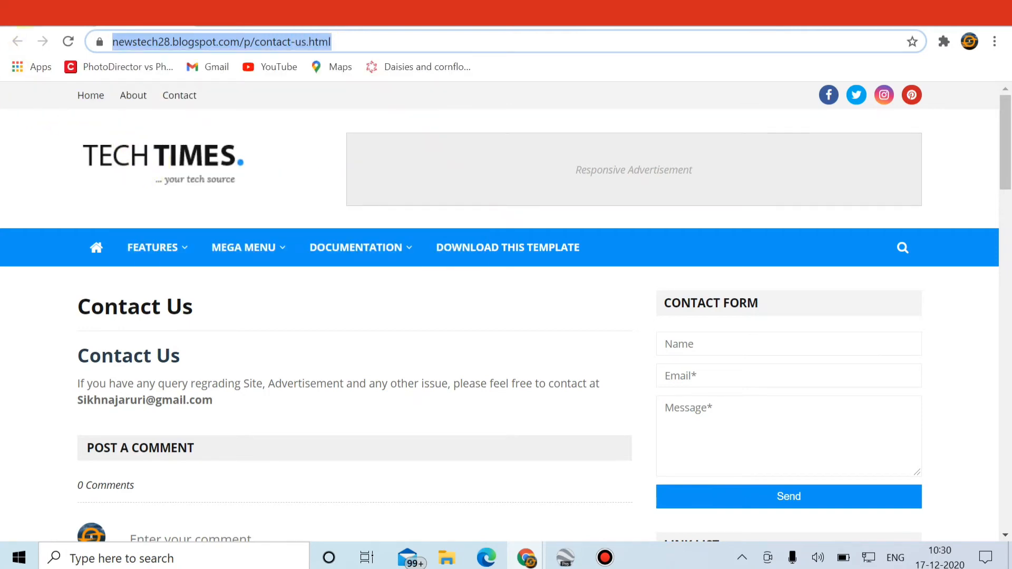
click(24, 10)
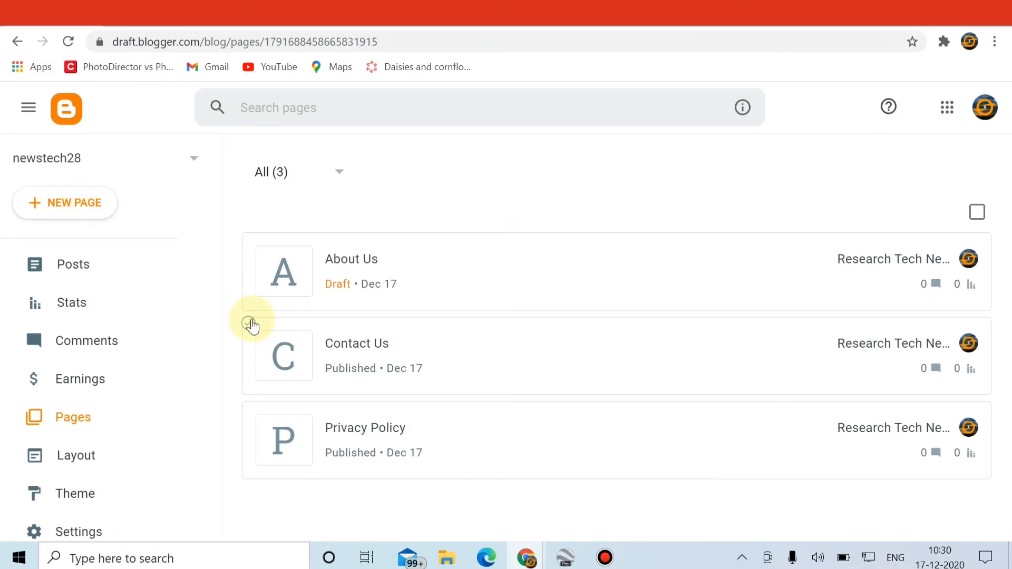
click(99, 469)
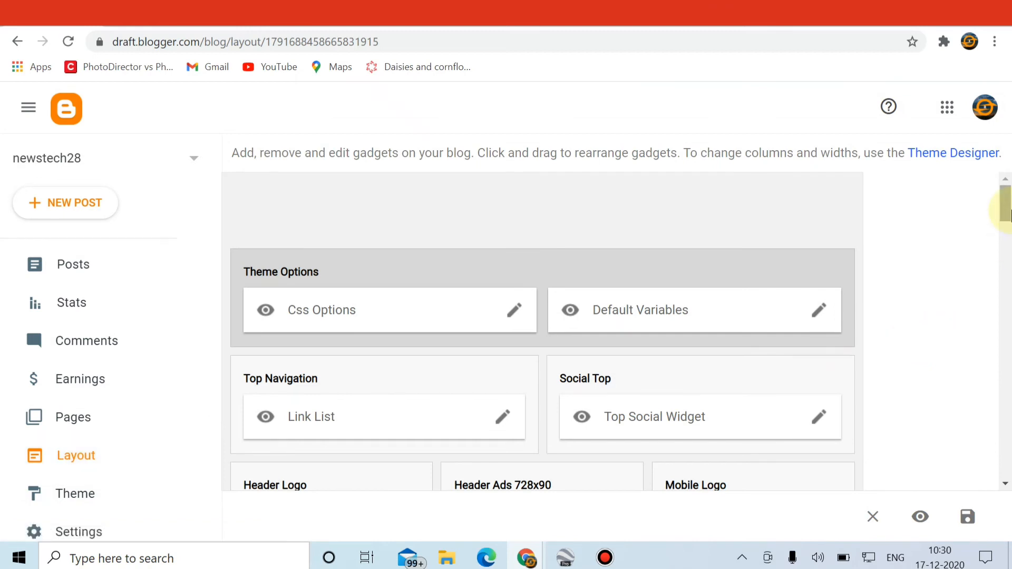
drag(1006, 211, 1003, 471)
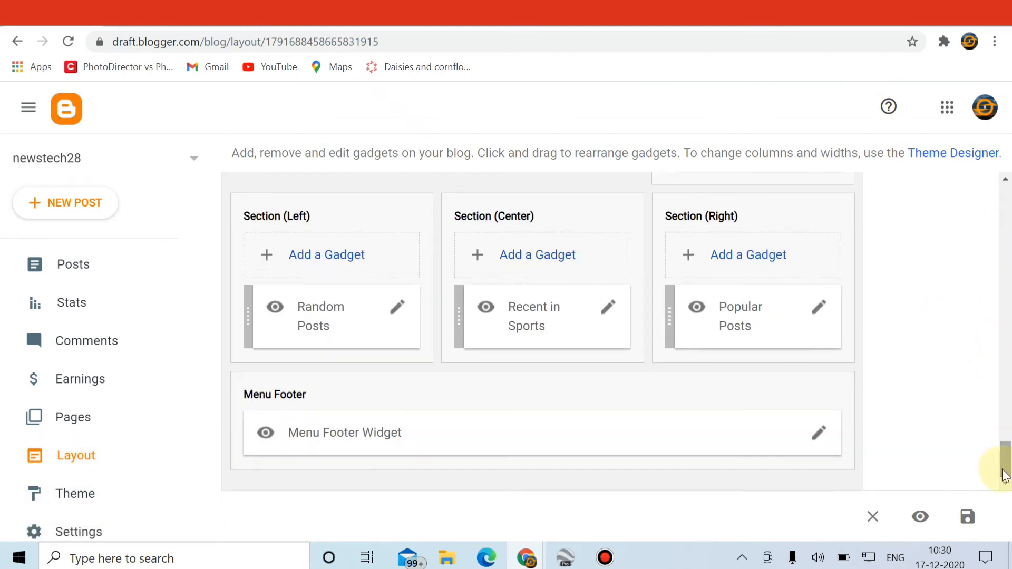
click(819, 437)
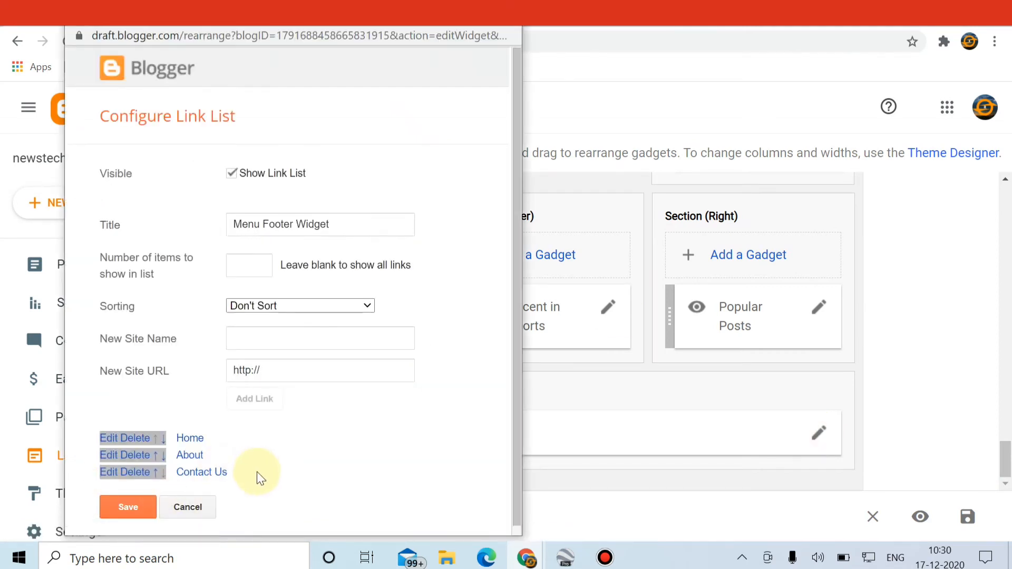
click(110, 473)
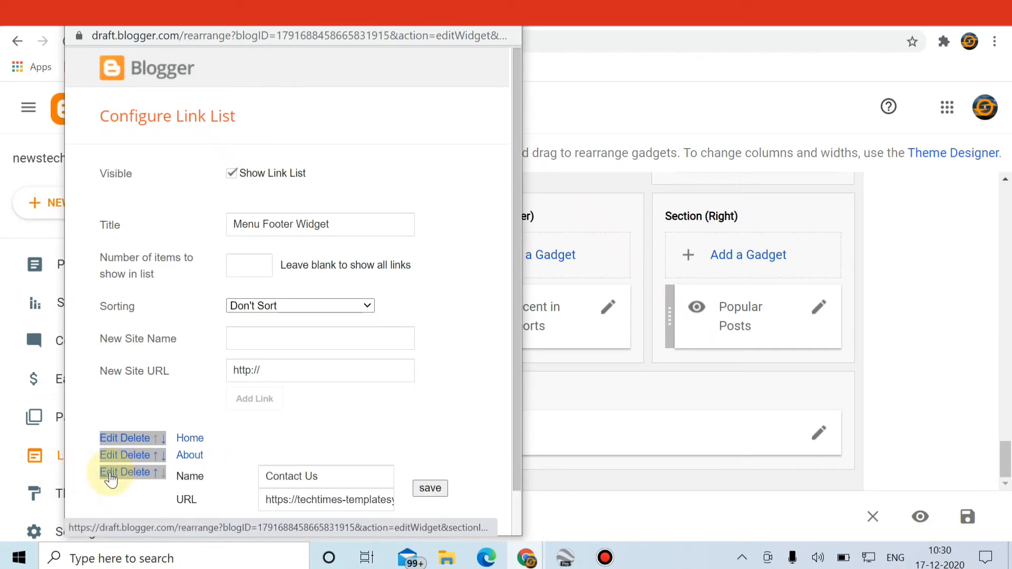
click(264, 500)
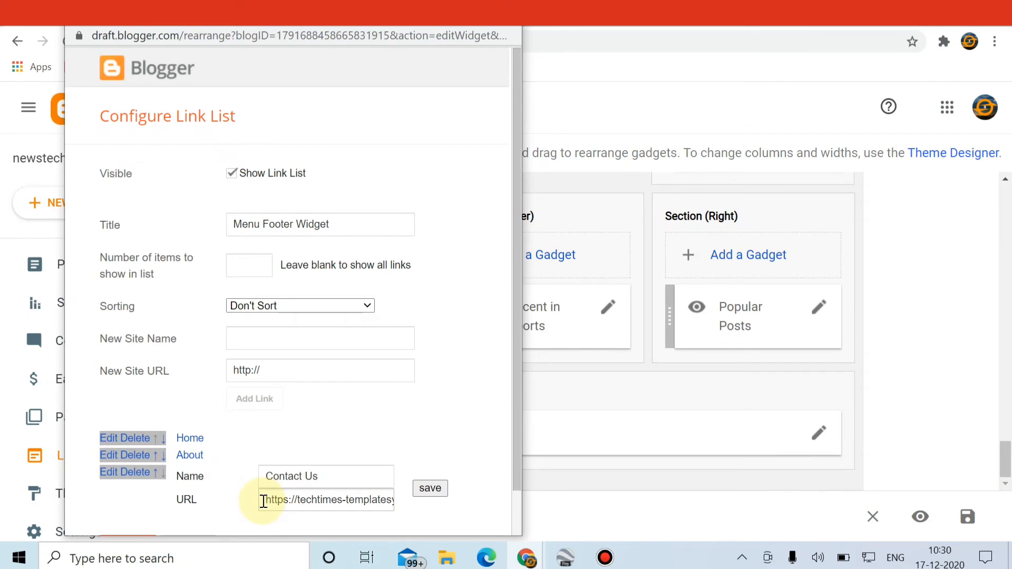
drag(264, 500, 457, 526)
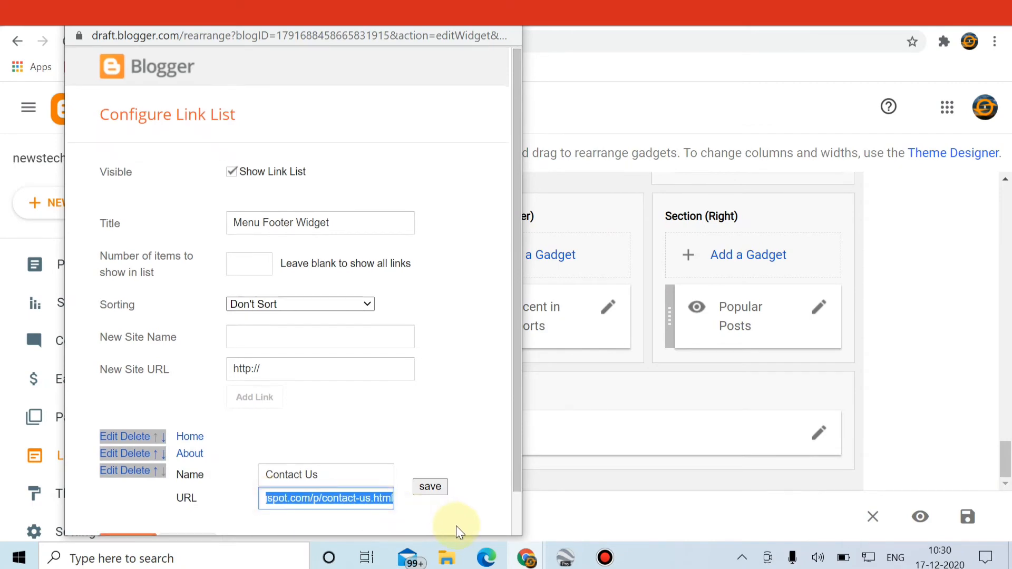
key(BackSpace)
key(Menu)
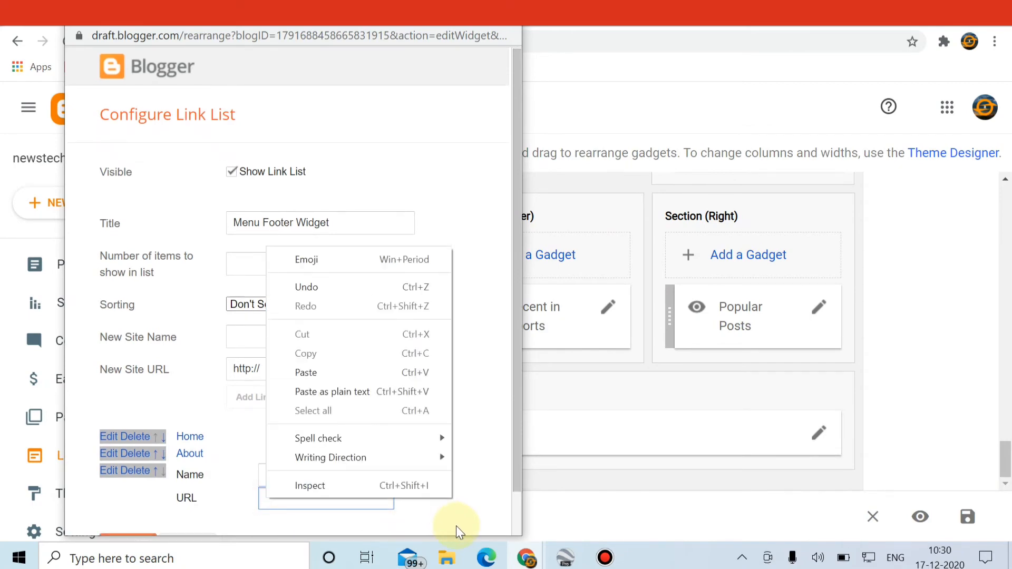
click(355, 374)
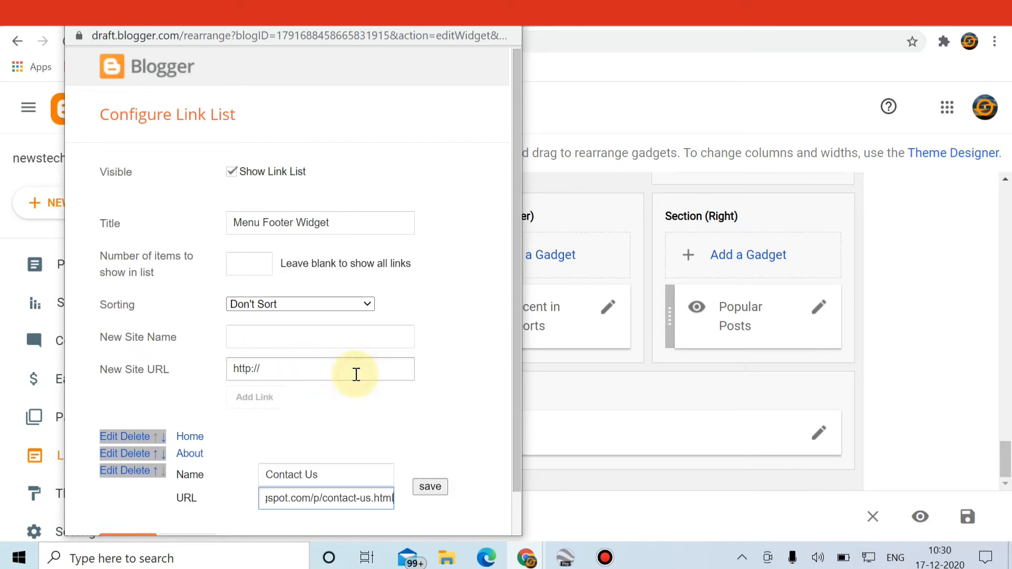
click(424, 489)
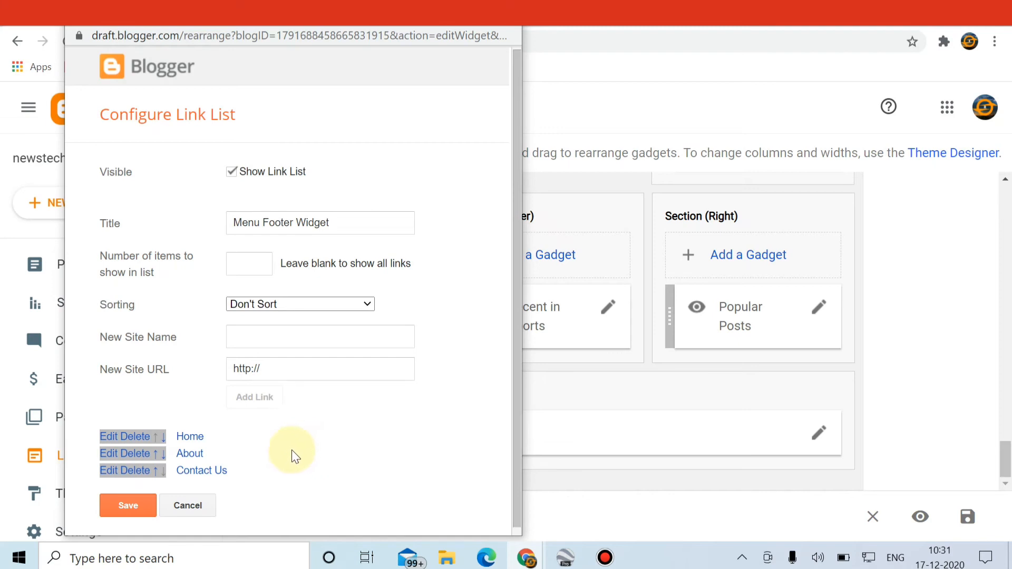
click(134, 509)
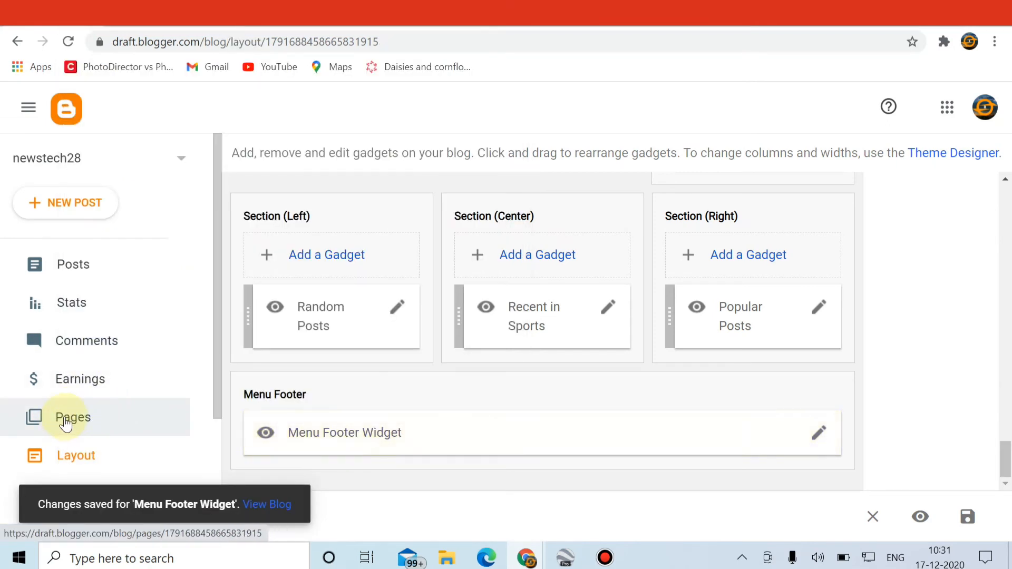
View the Privacy Policy page from the page list and copy its web address
click(65, 423)
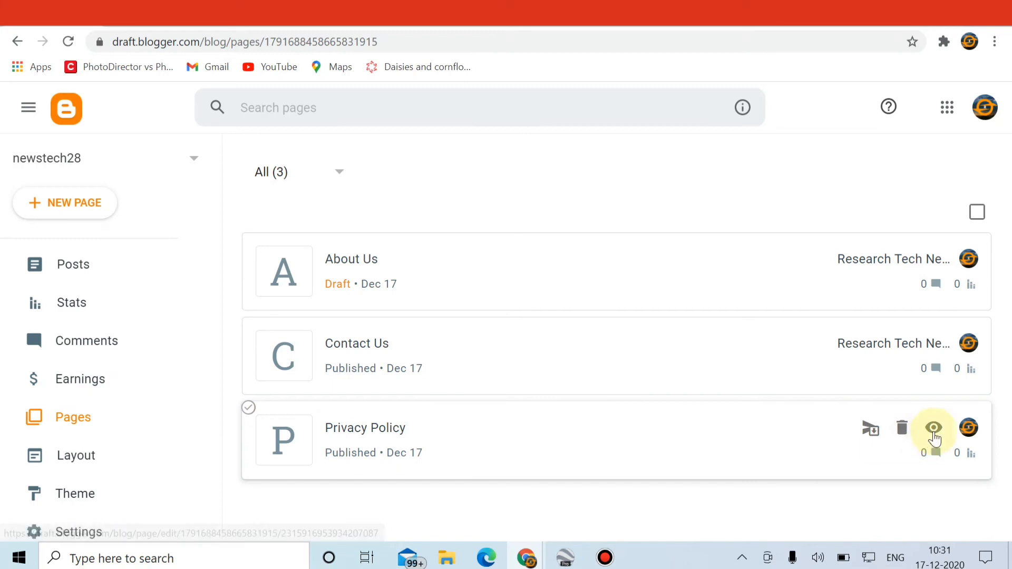
click(935, 430)
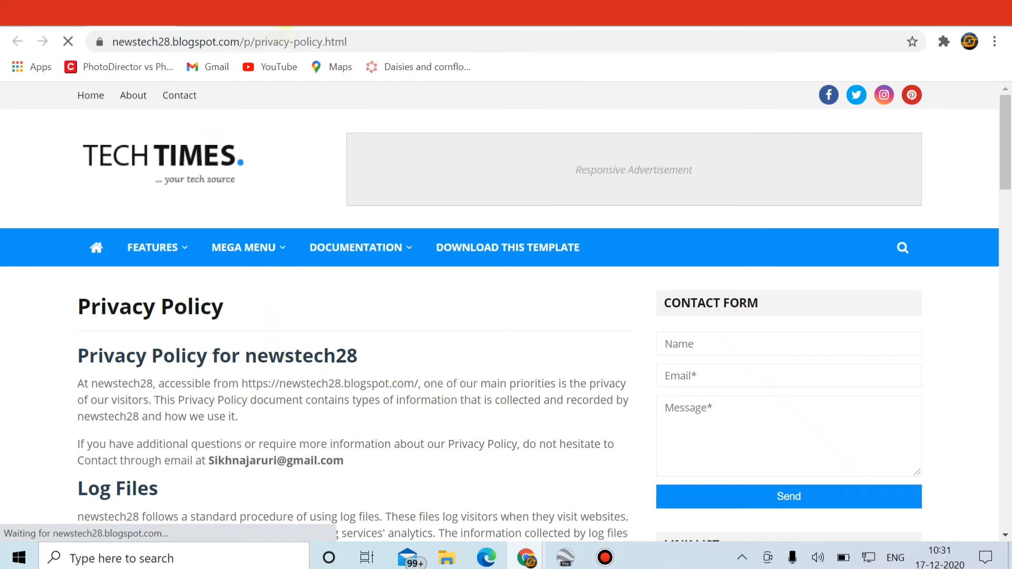
click(291, 44)
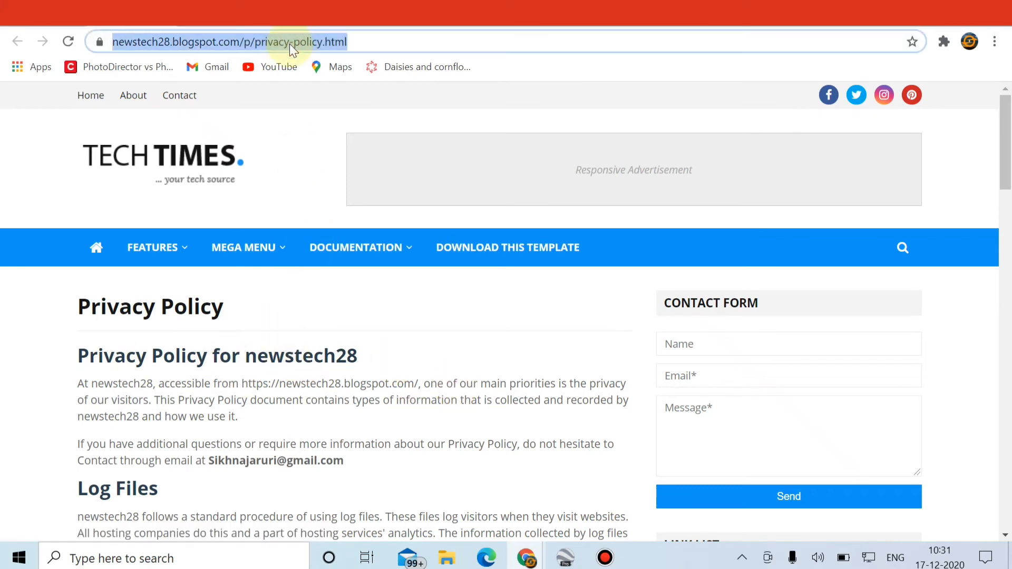
right_click(290, 44)
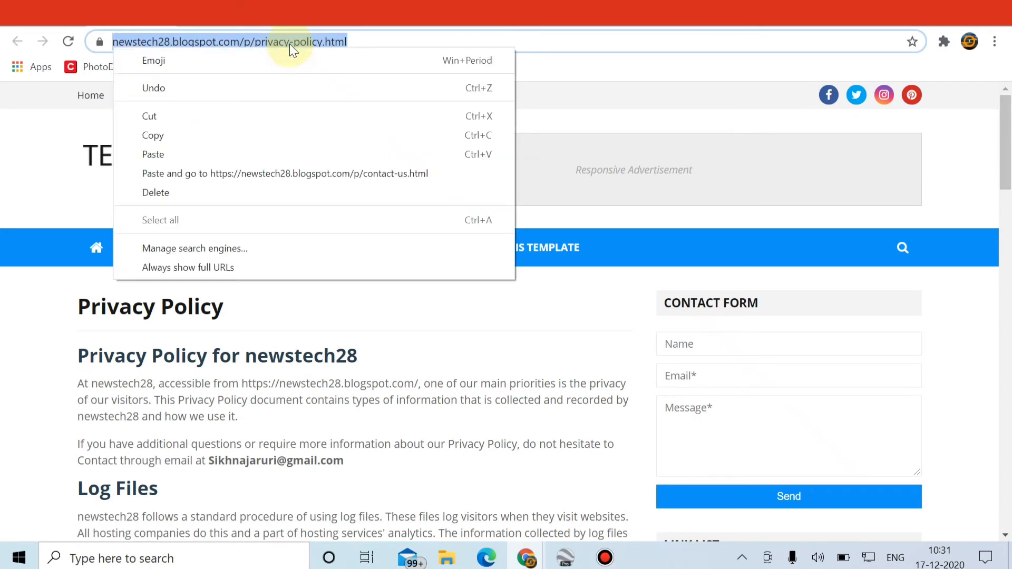
click(168, 138)
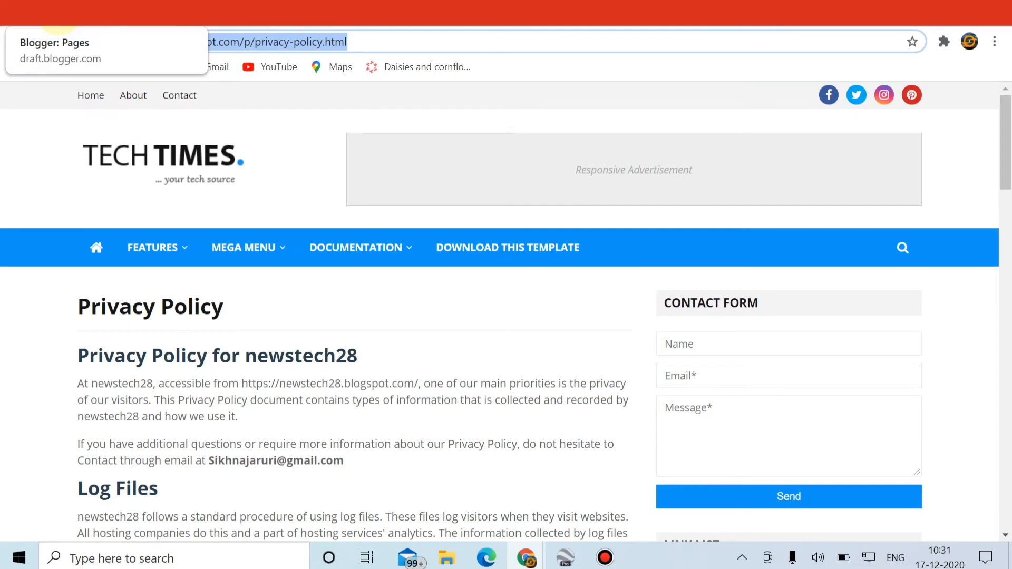
click(58, 15)
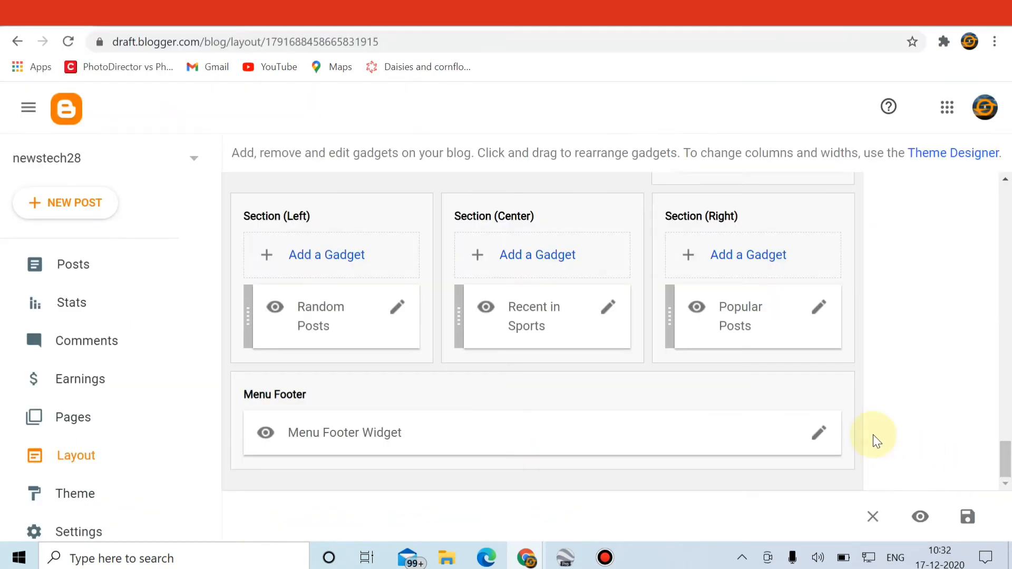
click(820, 436)
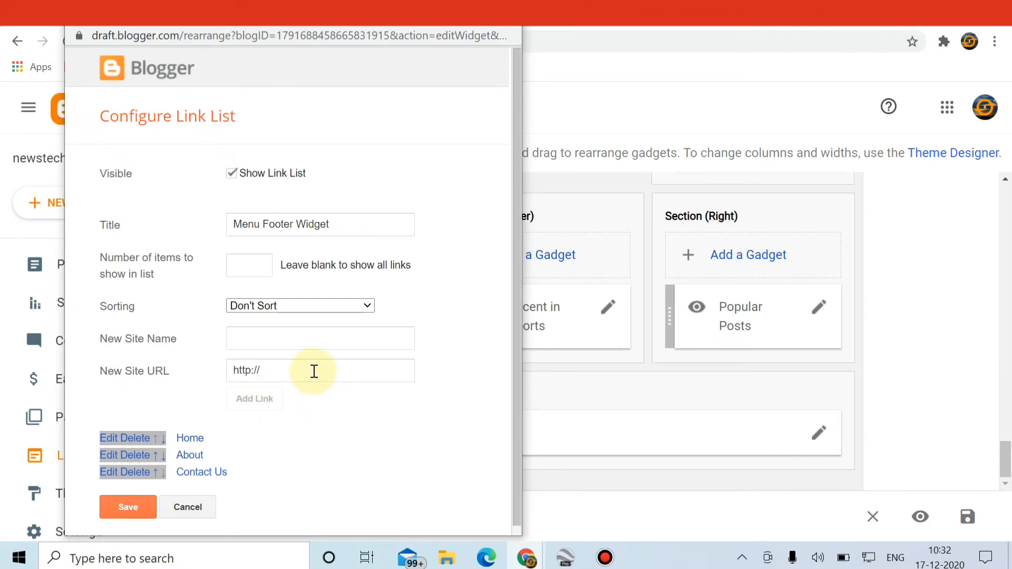
click(304, 375)
drag(298, 378, 232, 373)
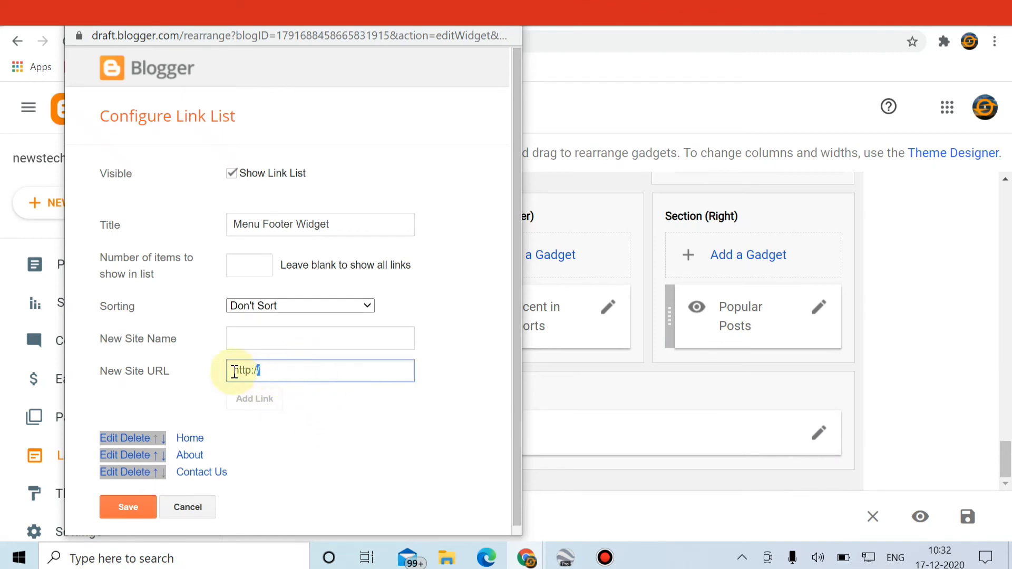
key(BackSpace)
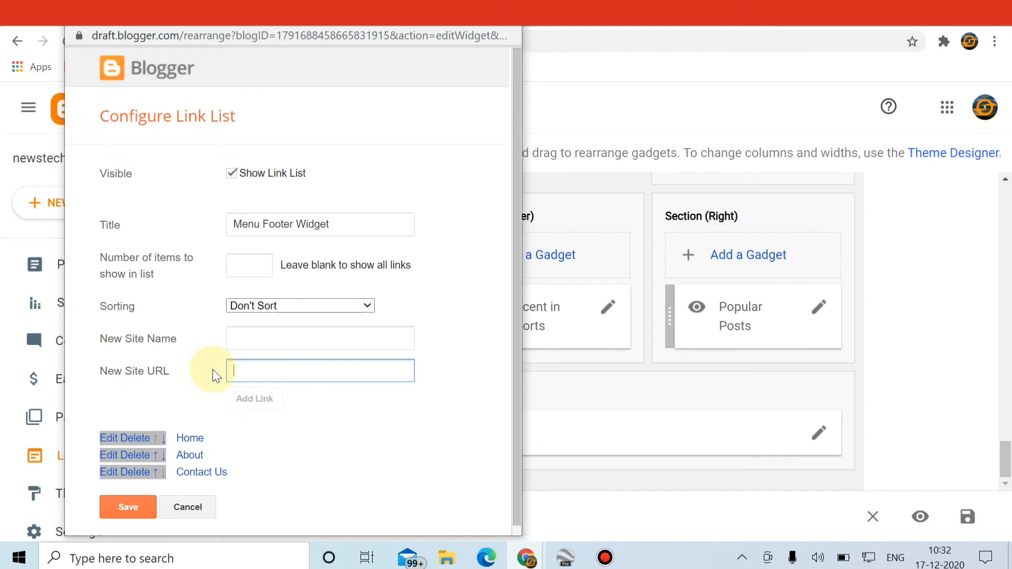
right_click(230, 373)
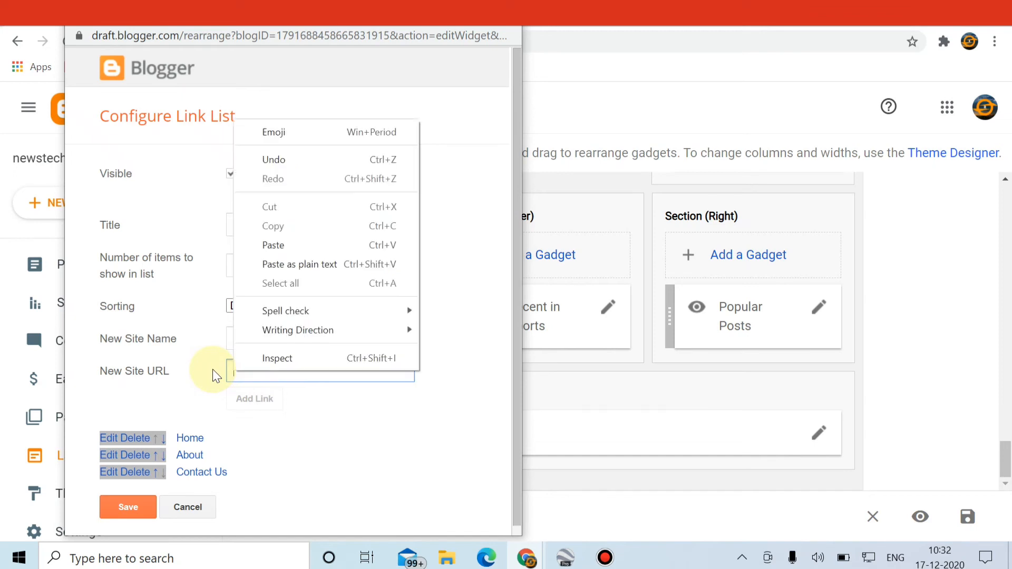
click(269, 246)
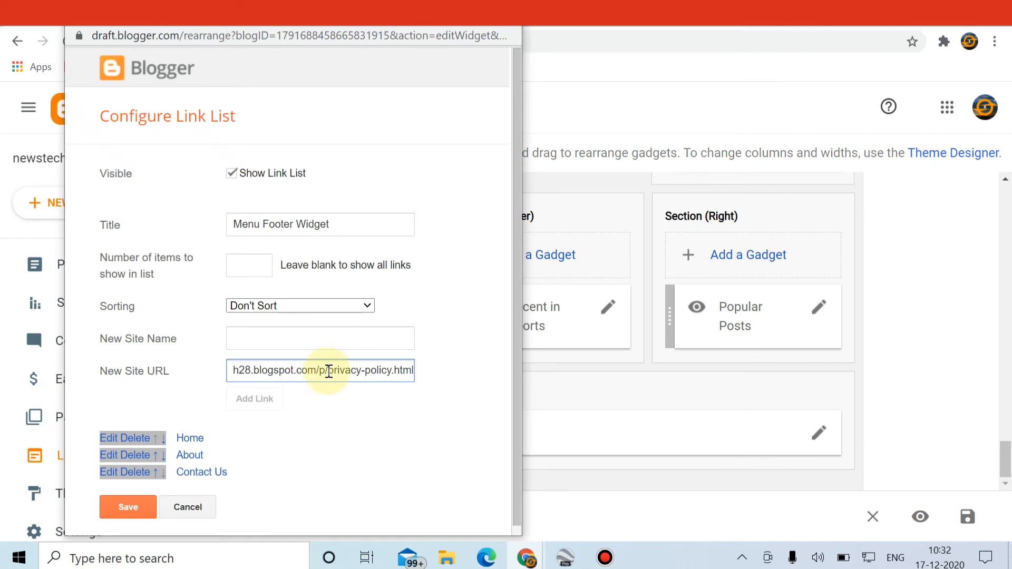
Name the new site privacy-policy, copying the text from its URL, and add the link to the Menu Footer Widget's list
drag(328, 371, 400, 377)
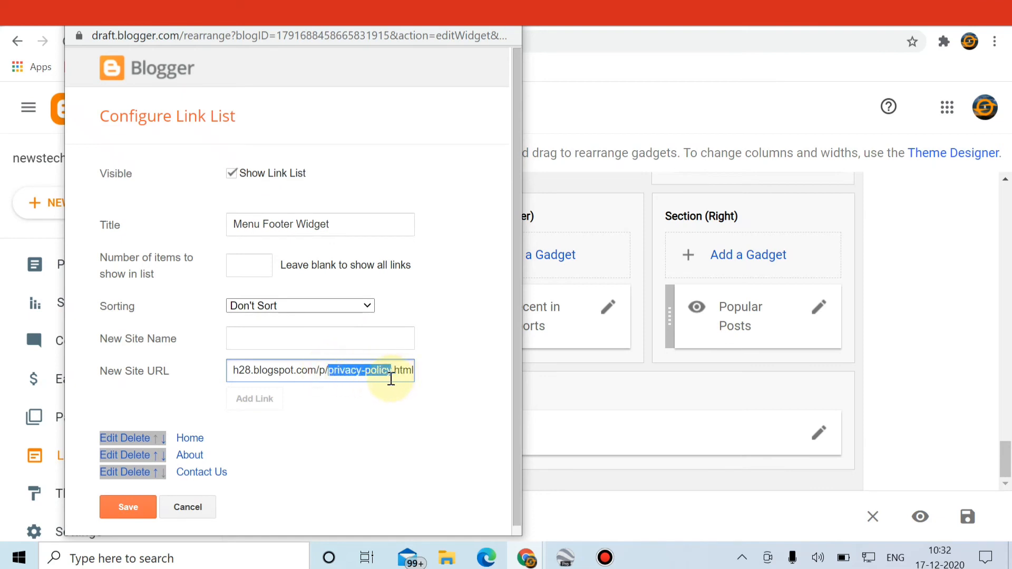
right_click(391, 379)
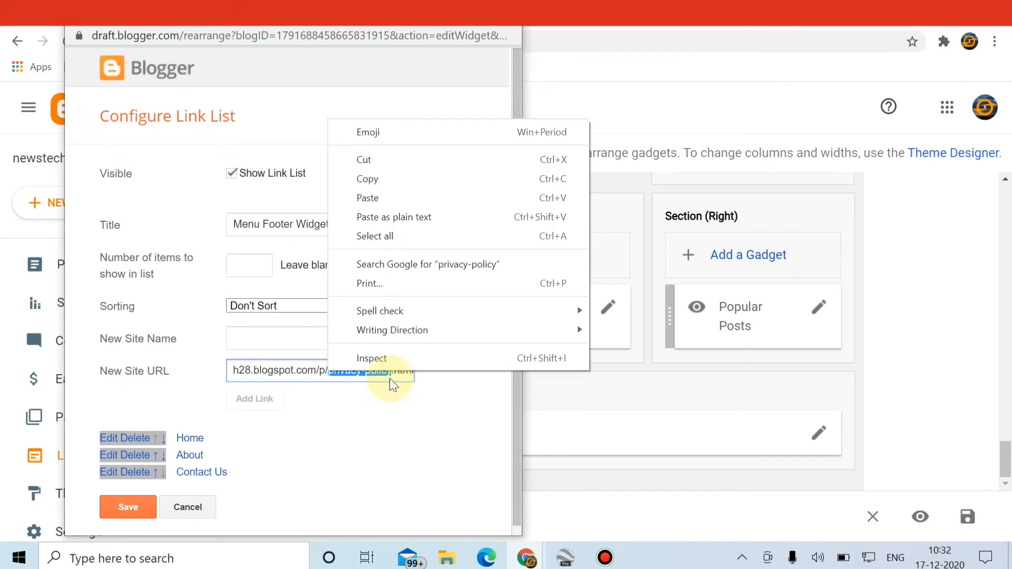
click(371, 179)
click(282, 335)
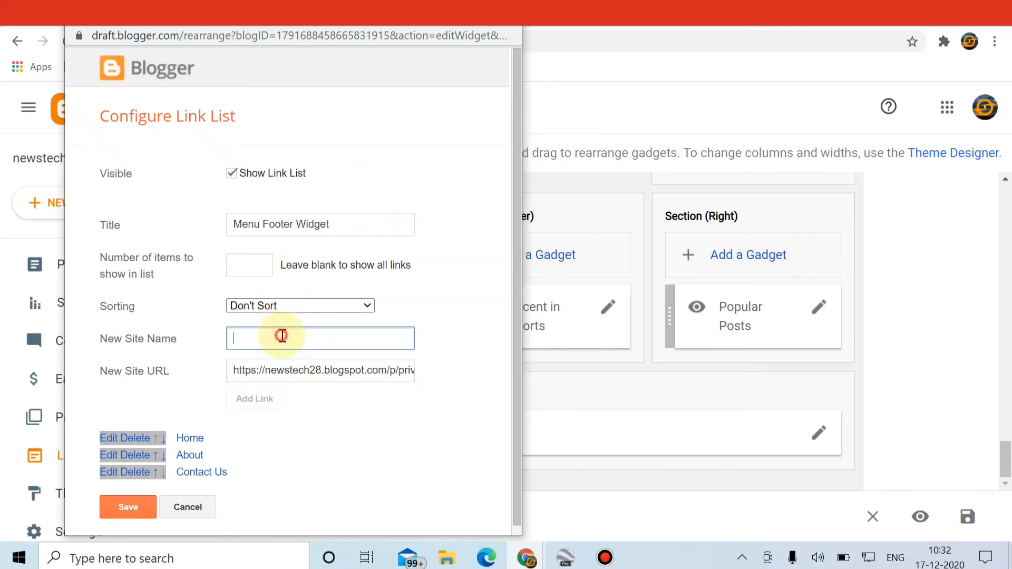
right_click(234, 338)
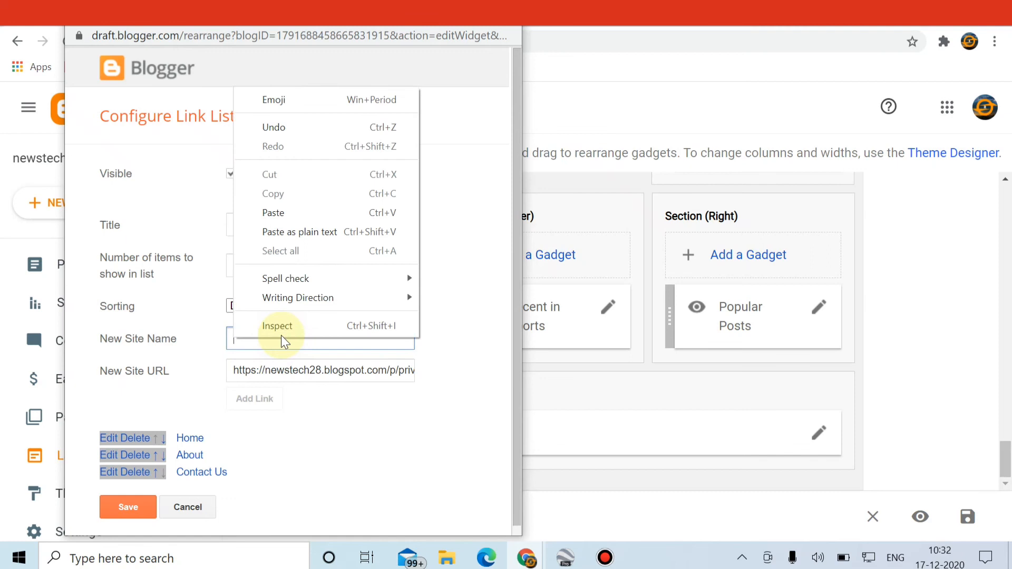
click(274, 213)
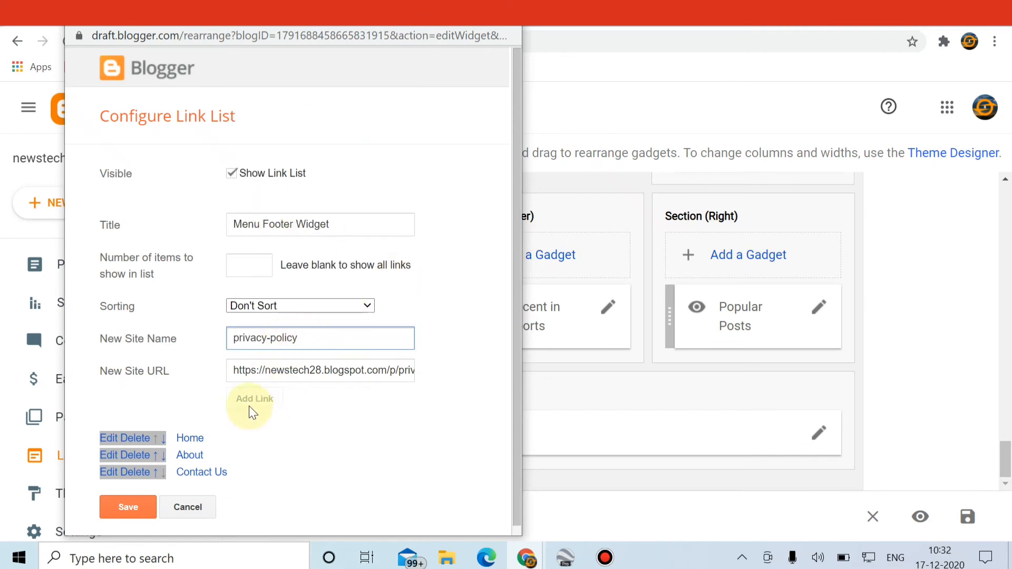
click(357, 372)
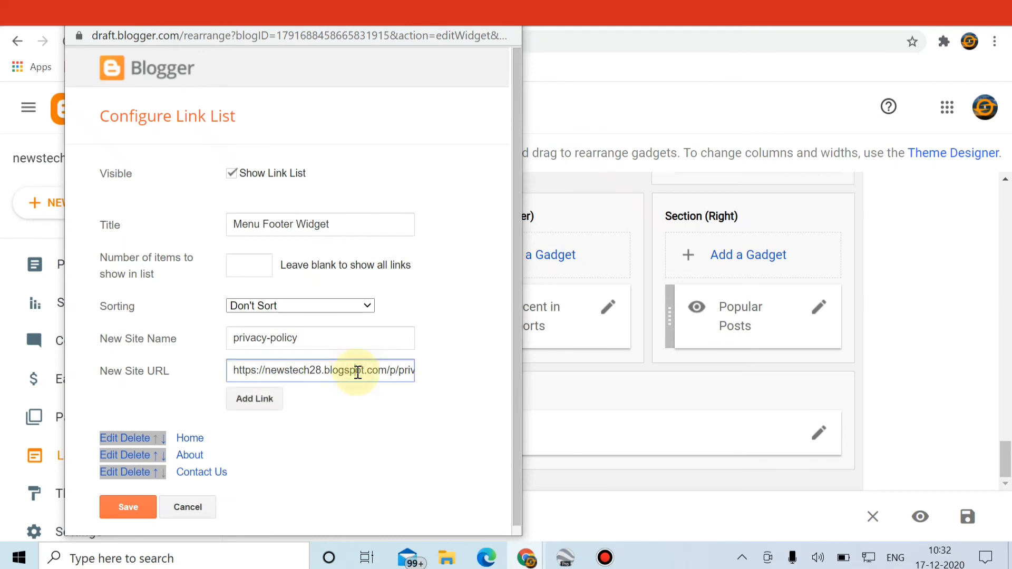
click(255, 405)
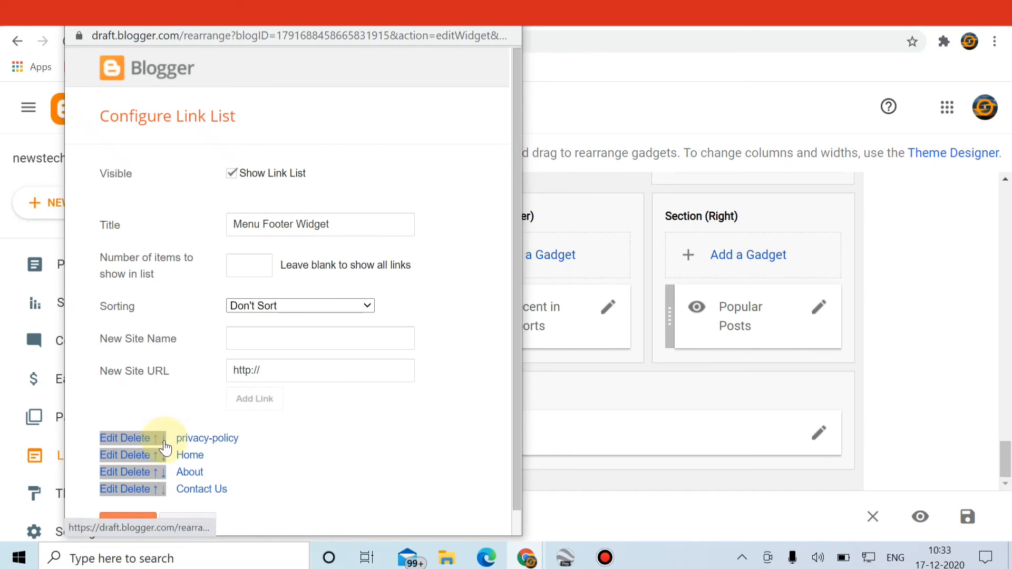
Move the privacy-policy link to the end of the list, below Contact Us, and save the widget
click(163, 441)
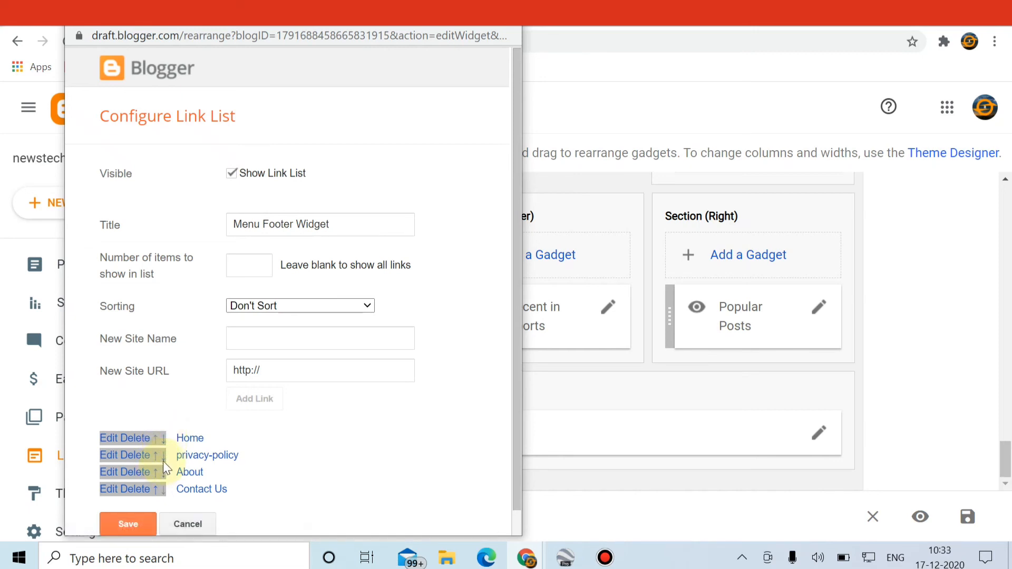
click(163, 457)
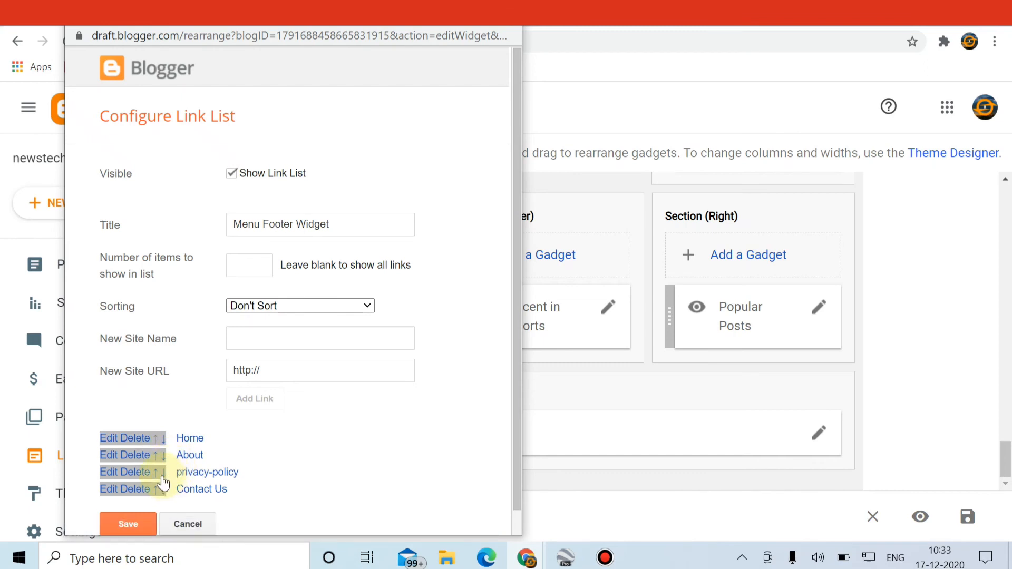
click(163, 473)
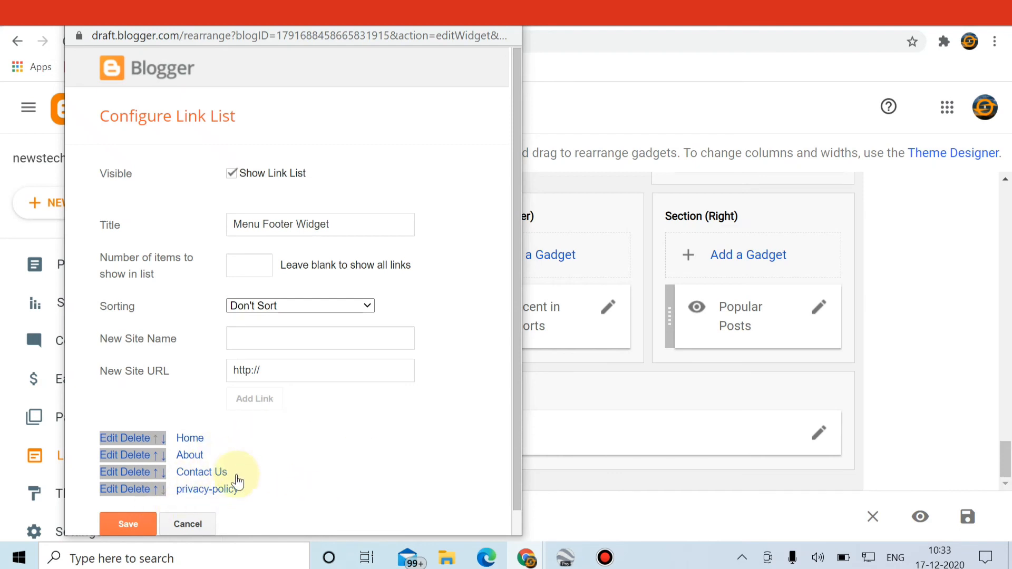
click(109, 525)
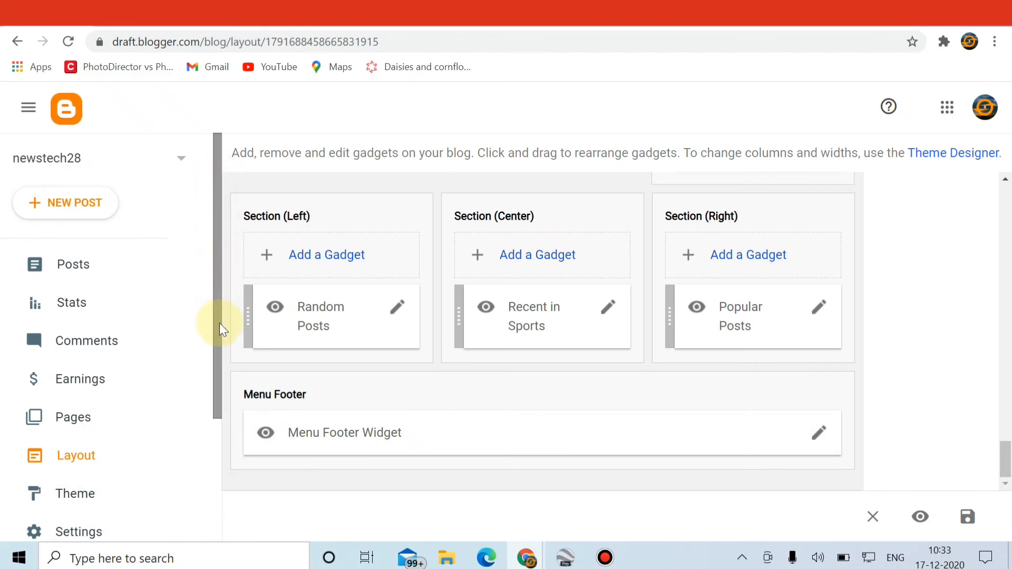
View the blog and check the links in its footer menu
drag(217, 310, 214, 464)
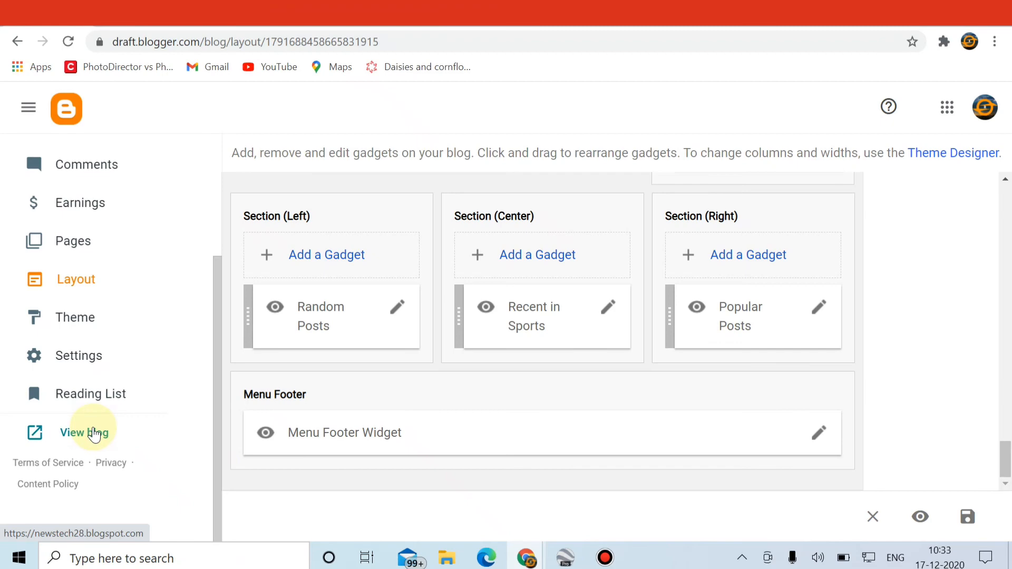
click(94, 434)
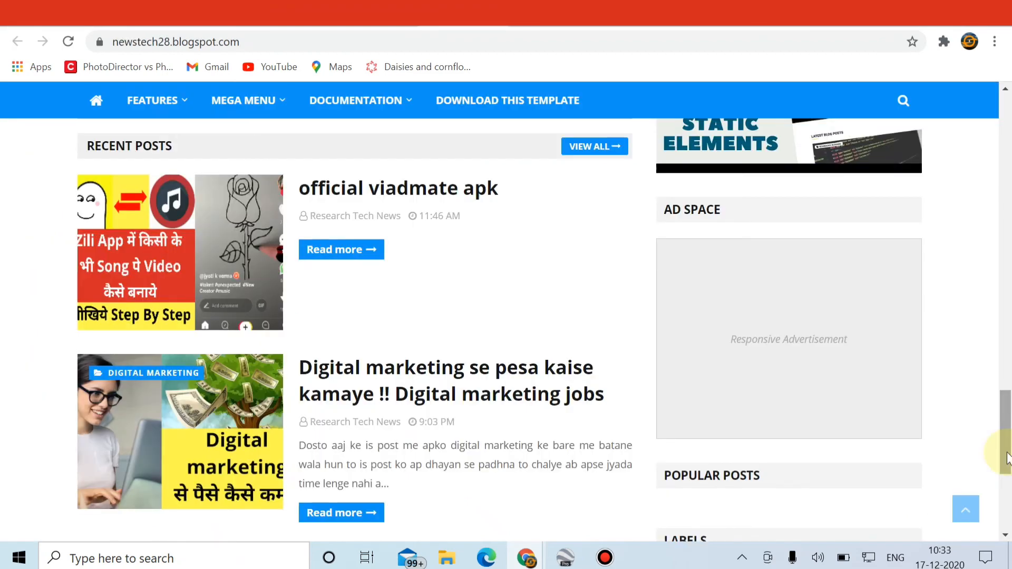
drag(1006, 456, 1010, 498)
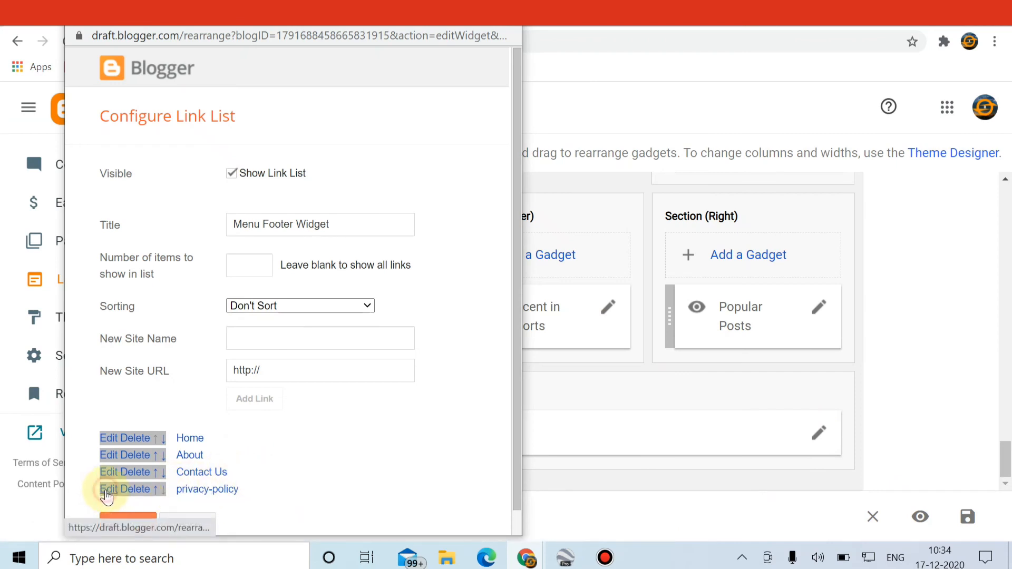
In the Menu Footer Widget, rename the privacy-policy link to Privacy and save the link and the widget
click(105, 491)
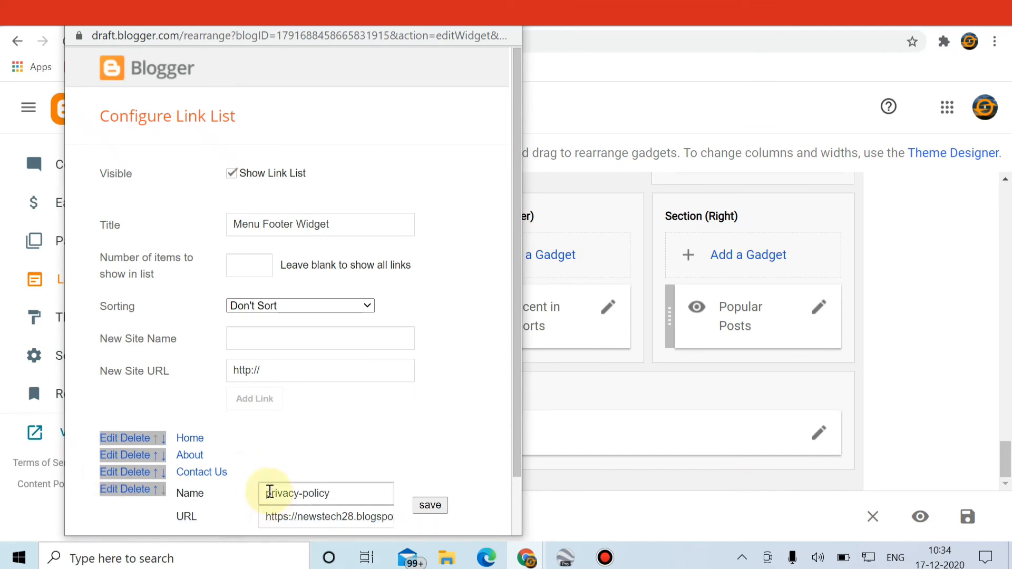
click(270, 492)
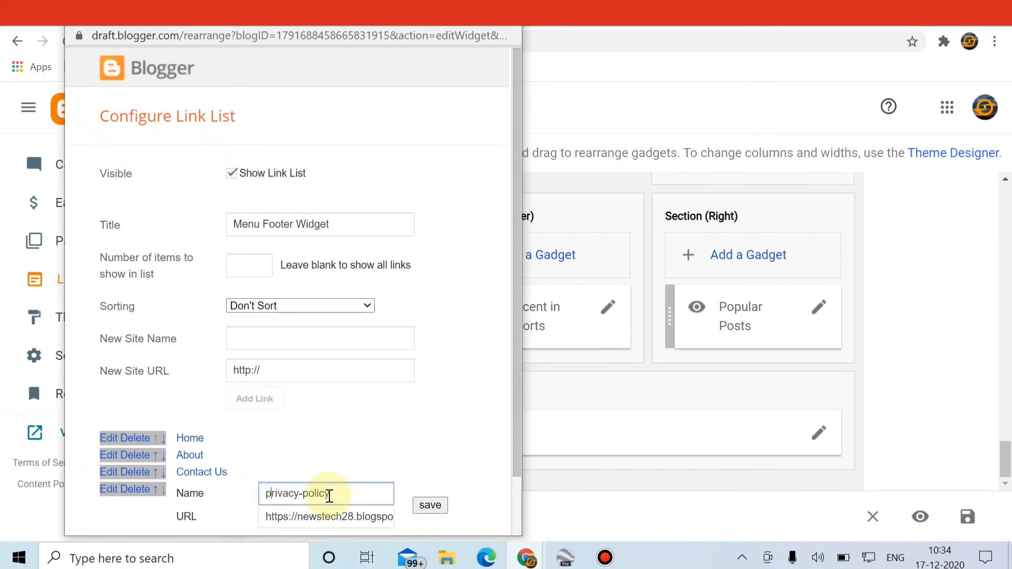
drag(300, 492, 341, 493)
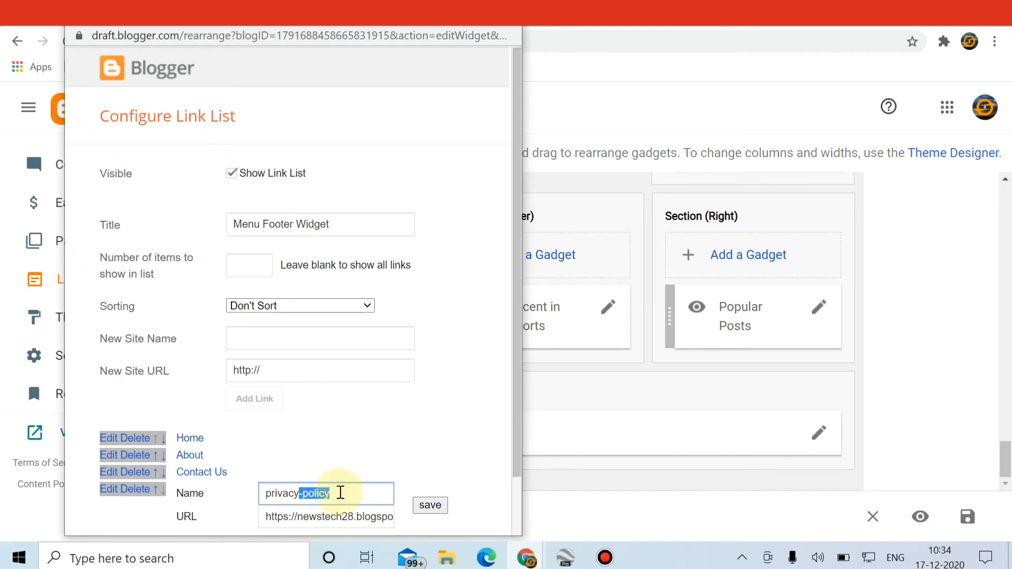
key(BackSpace)
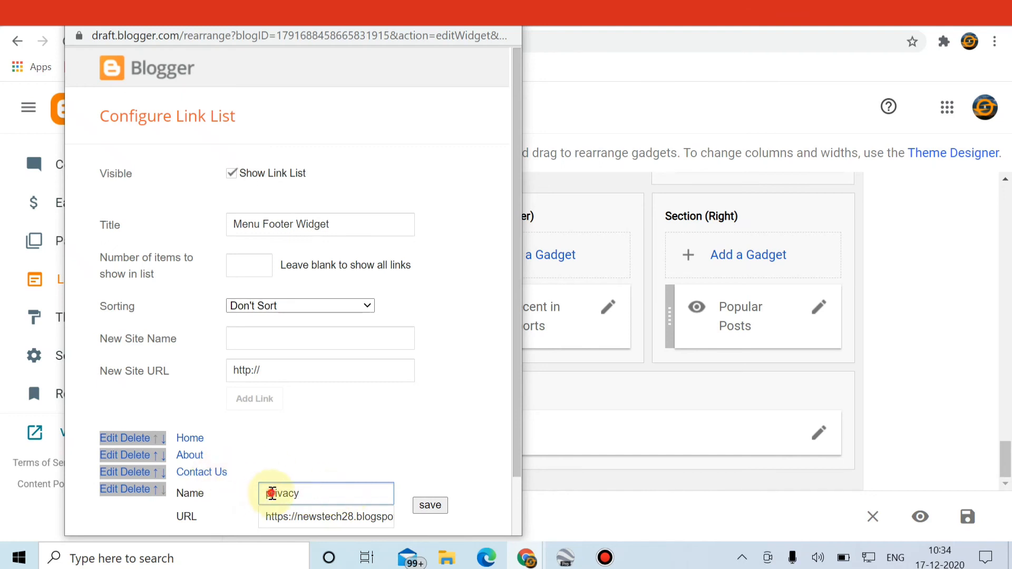
click(272, 493)
text(P)
click(429, 506)
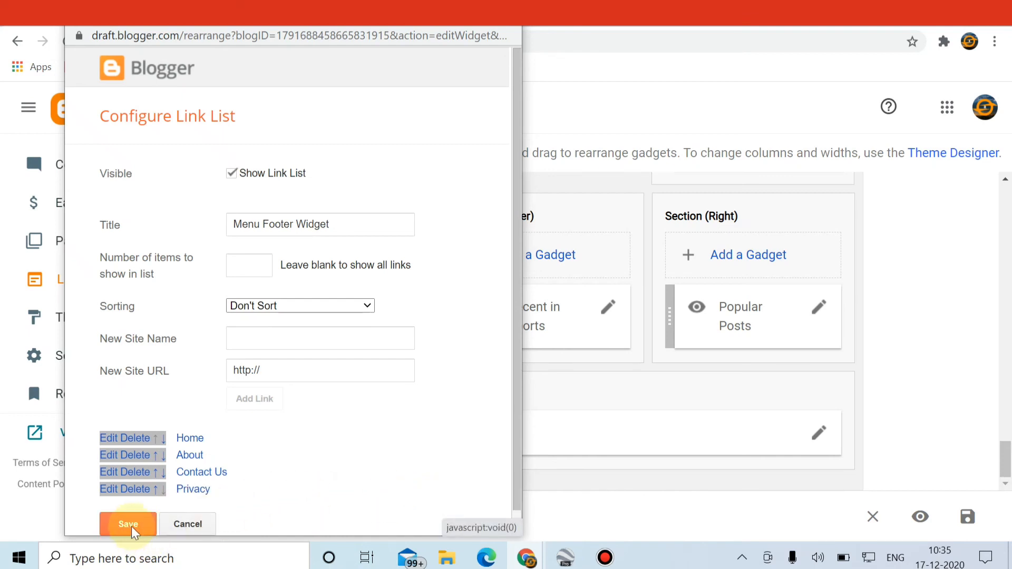
click(132, 529)
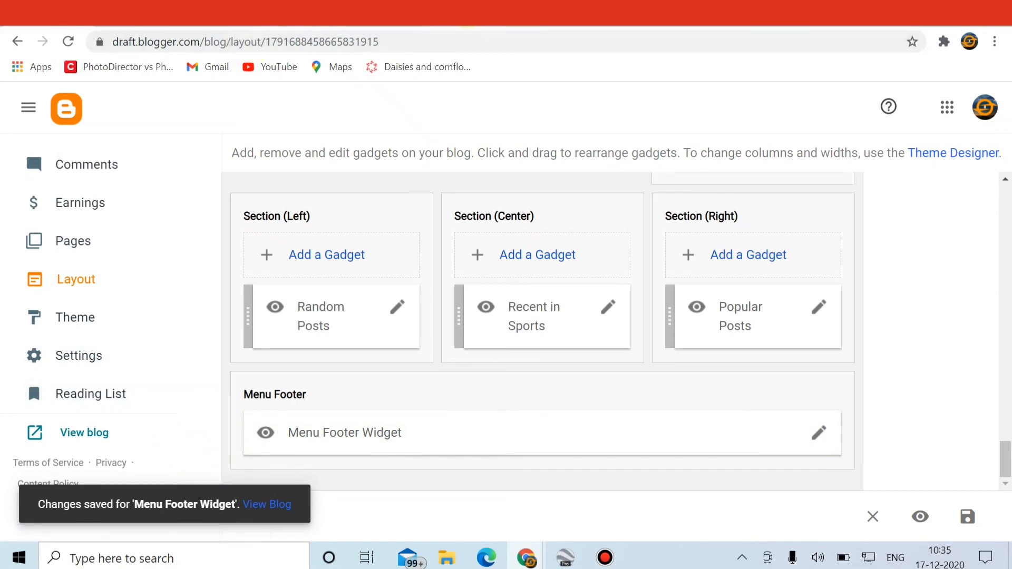
Reload the blog, check the footer menu and view the About and Contact Us pages through their footer links
click(474, 13)
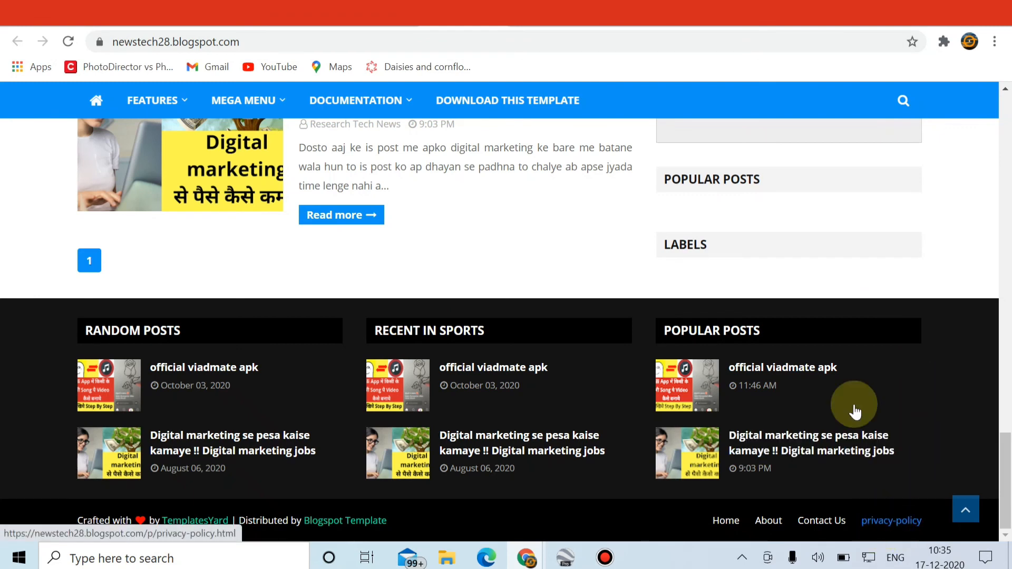
click(61, 40)
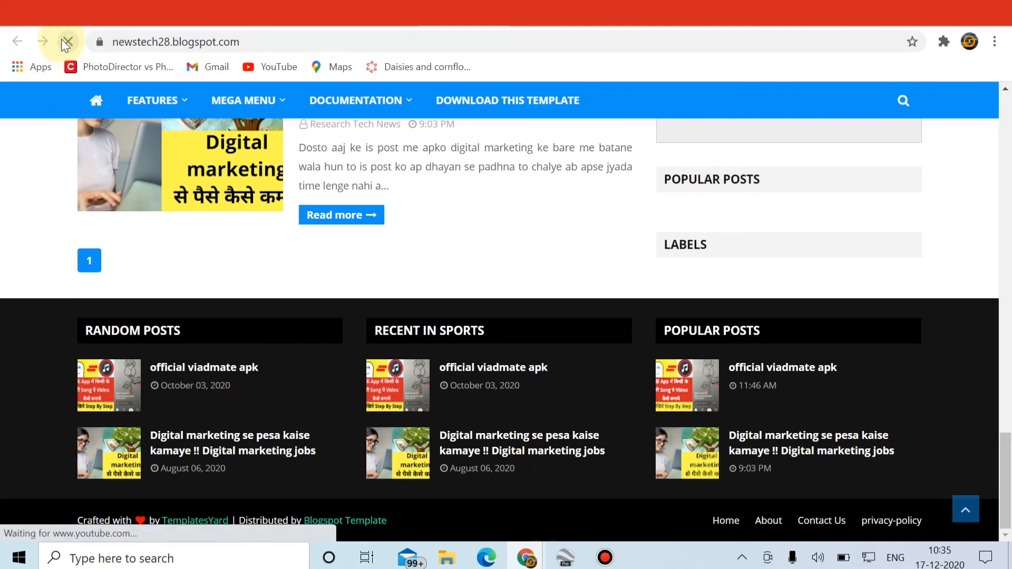
drag(1007, 462, 1009, 503)
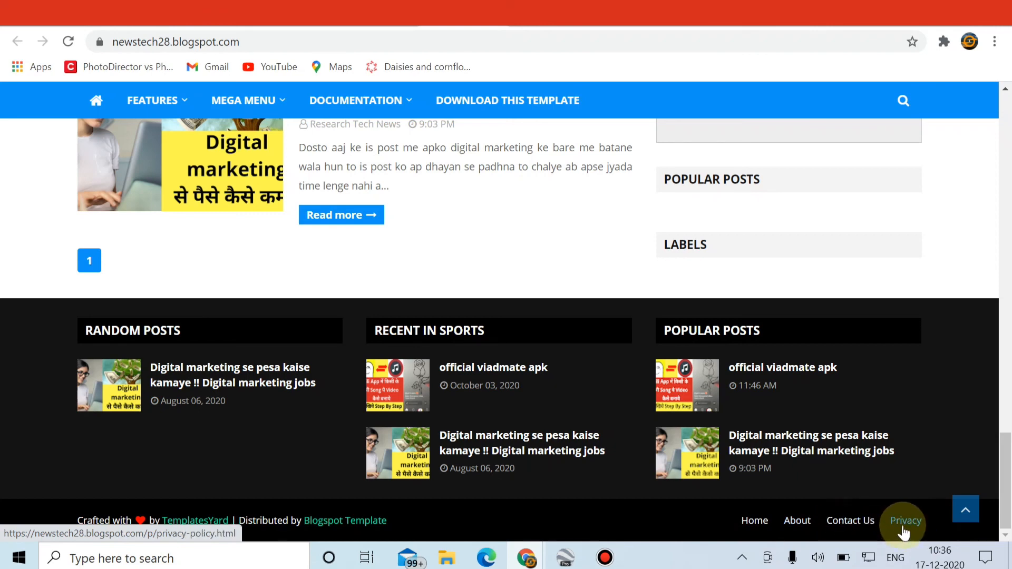
click(797, 522)
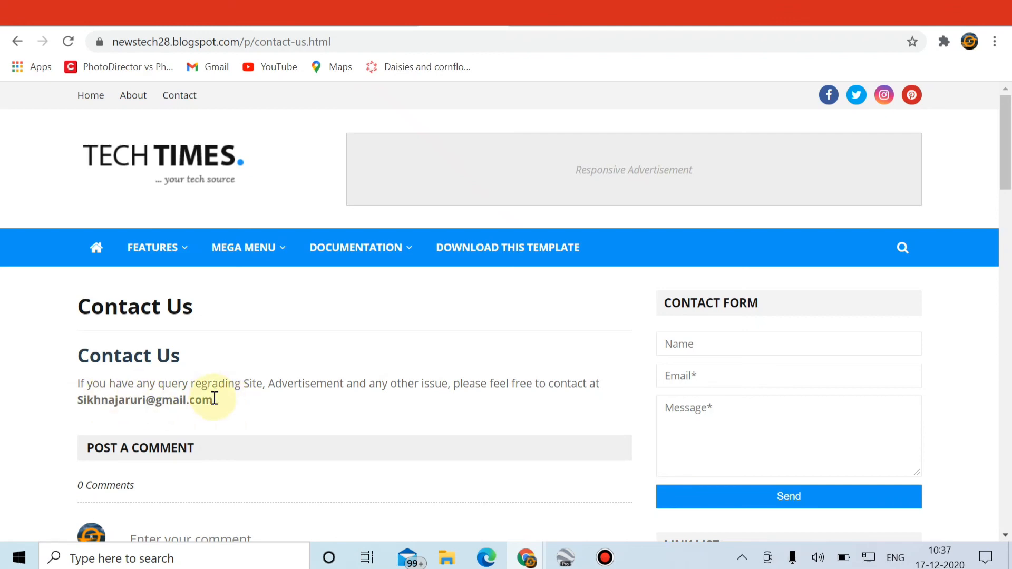
key(alt+Left)
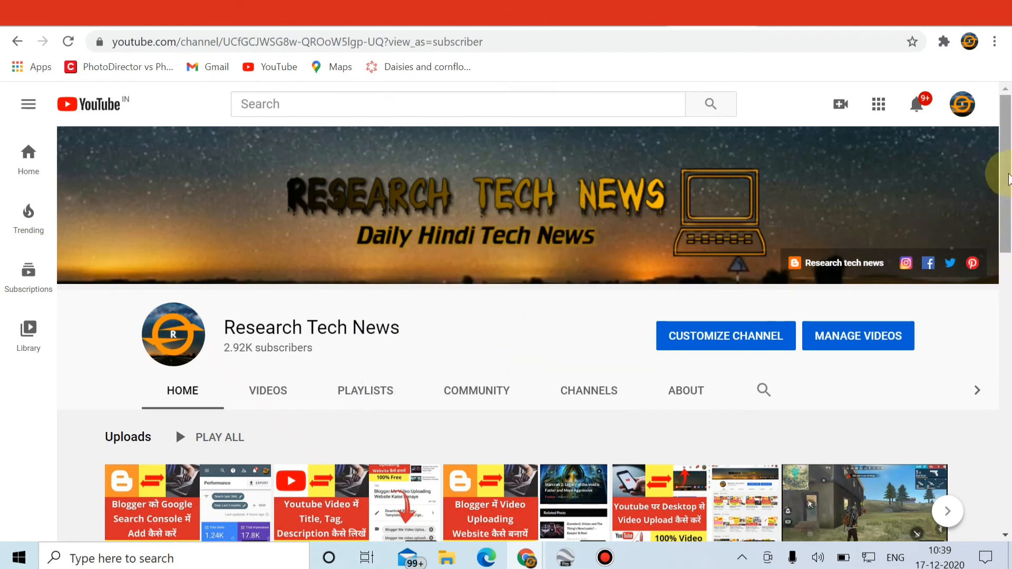
drag(1008, 179, 985, 149)
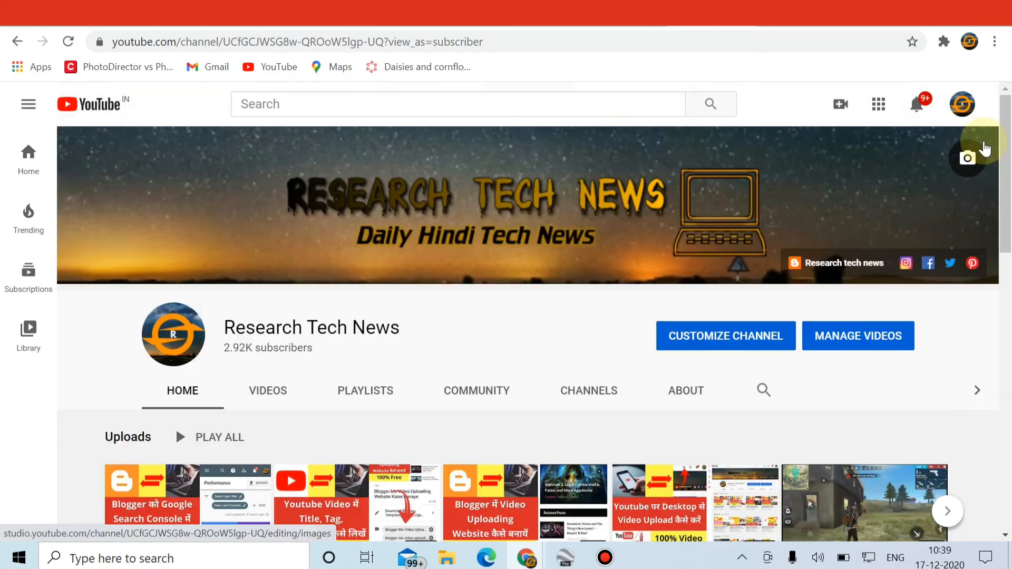